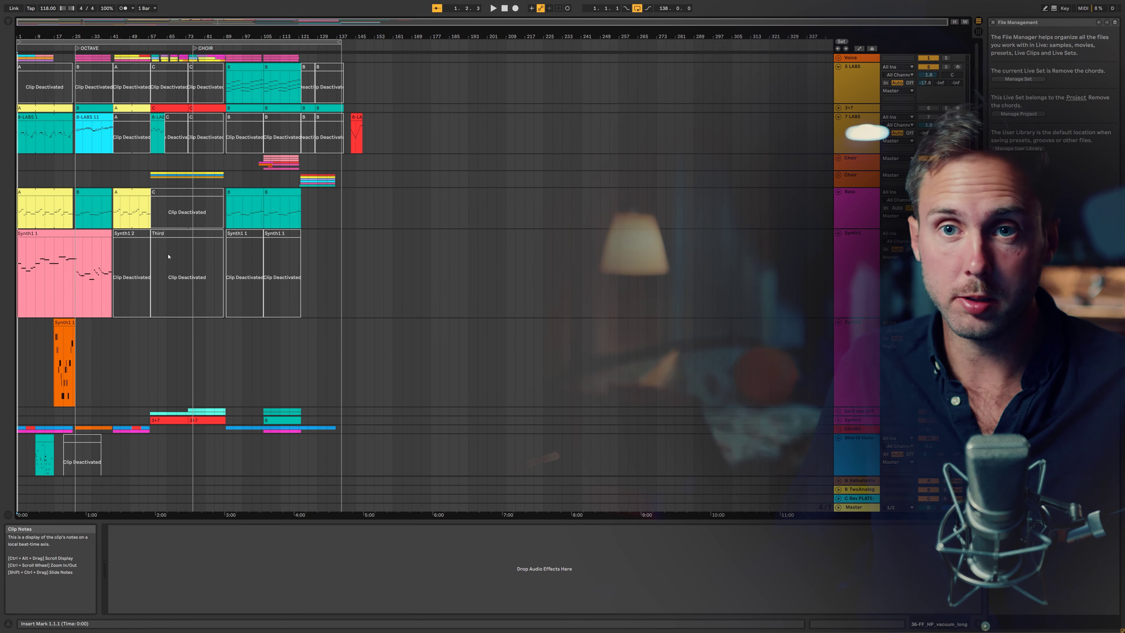
Copy the opening chord clip A to the empty area of the Synth1 track at bar 165.
double_click(74, 234)
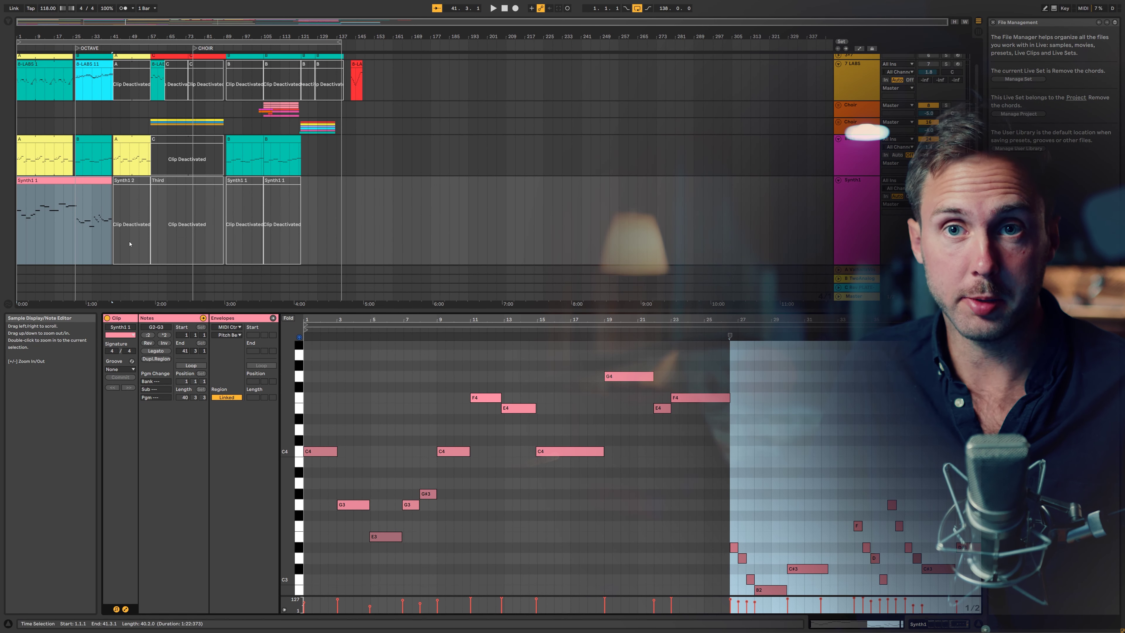
left_click_drag(50, 58, 432, 68)
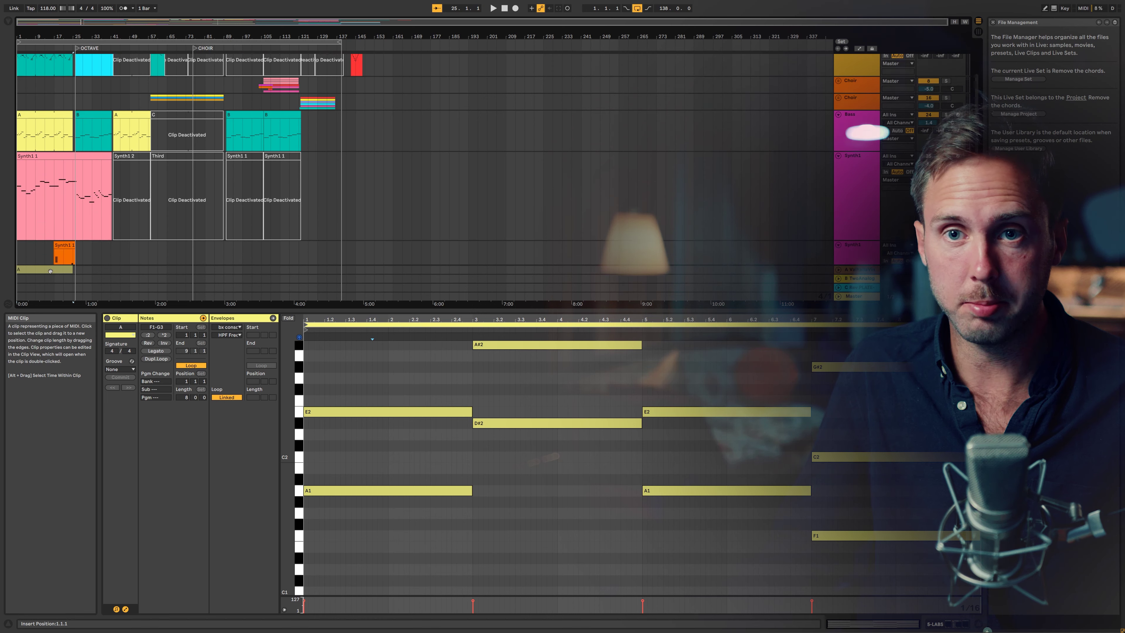
scroll(414, 525, "up", 4)
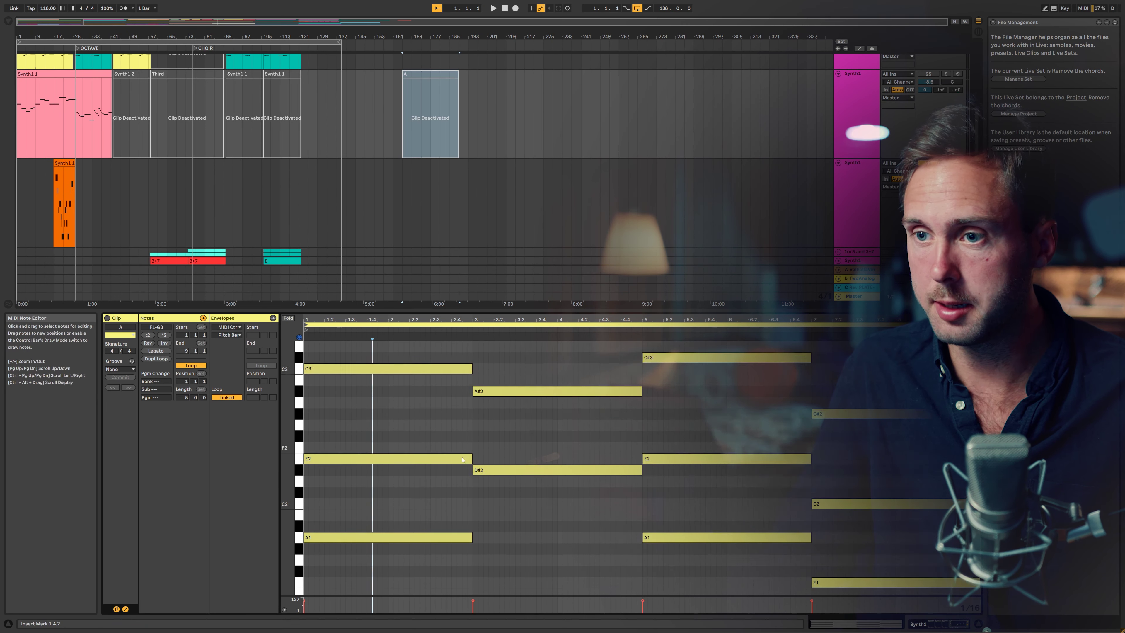
Deactivate the upper notes of all four chords in the copied clip, keeping only A1, D#2, A1 and F1 active.
left_click_drag(414, 524, 437, 392)
key("0")
scroll(519, 482, "up", 7)
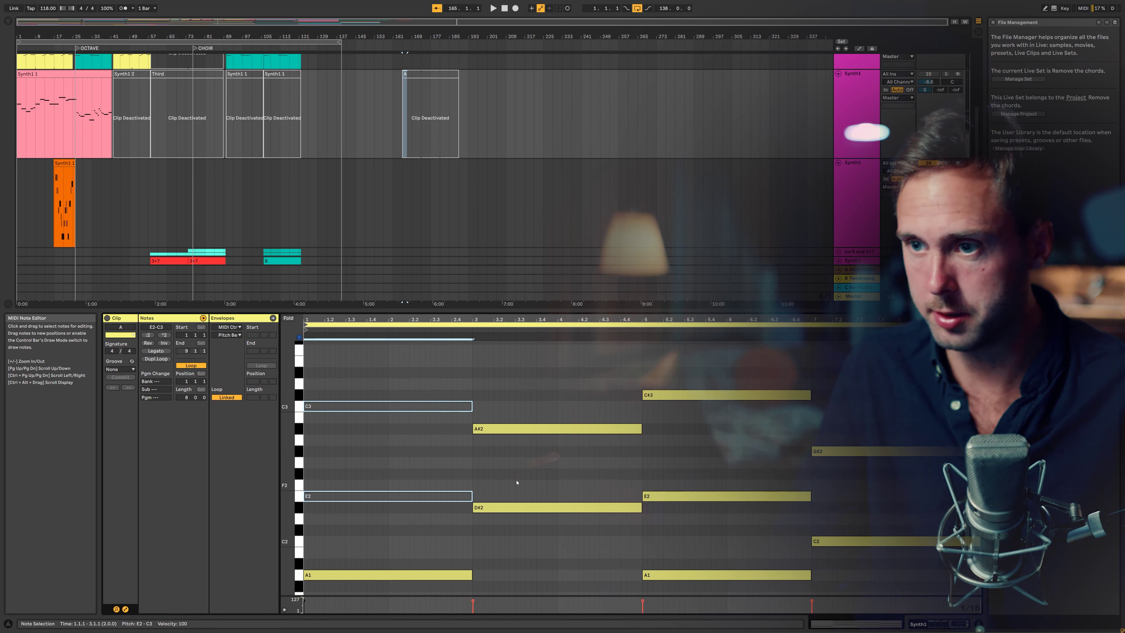
left_click_drag(537, 520, 571, 382)
key("0")
scroll(665, 519, "down", 5)
scroll(676, 515, "down", 2)
left_click_drag(699, 526, 716, 350)
key("0")
left_click_drag(847, 556, 866, 359)
key("0")
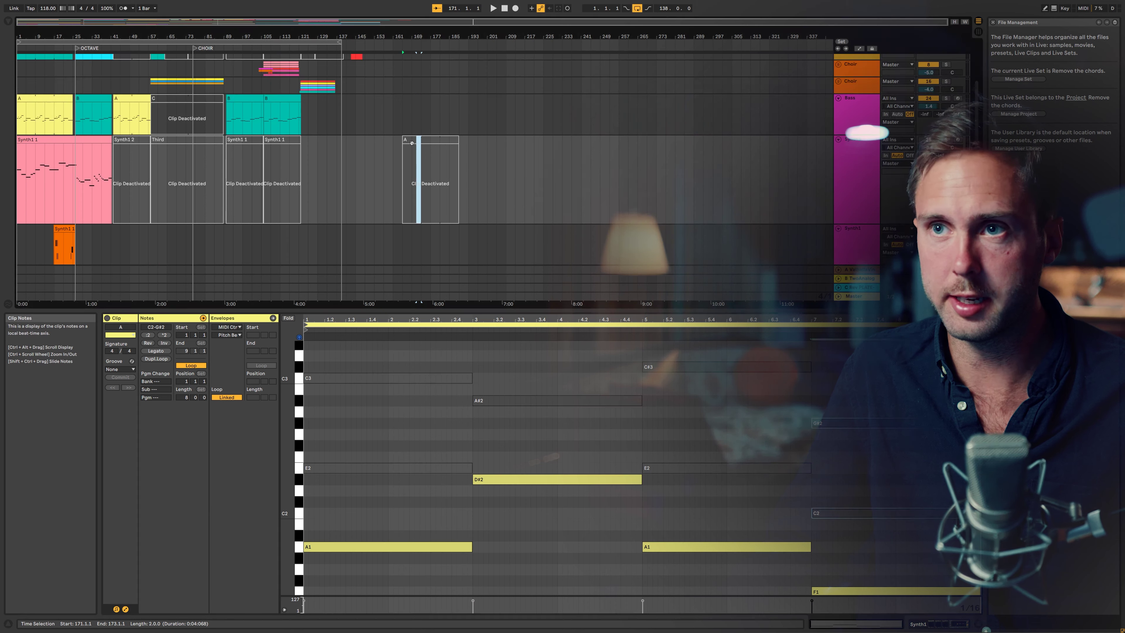
Move the copied clip to the Bass track at bar 161 and play its root notes with the metronome on.
left_click(413, 140)
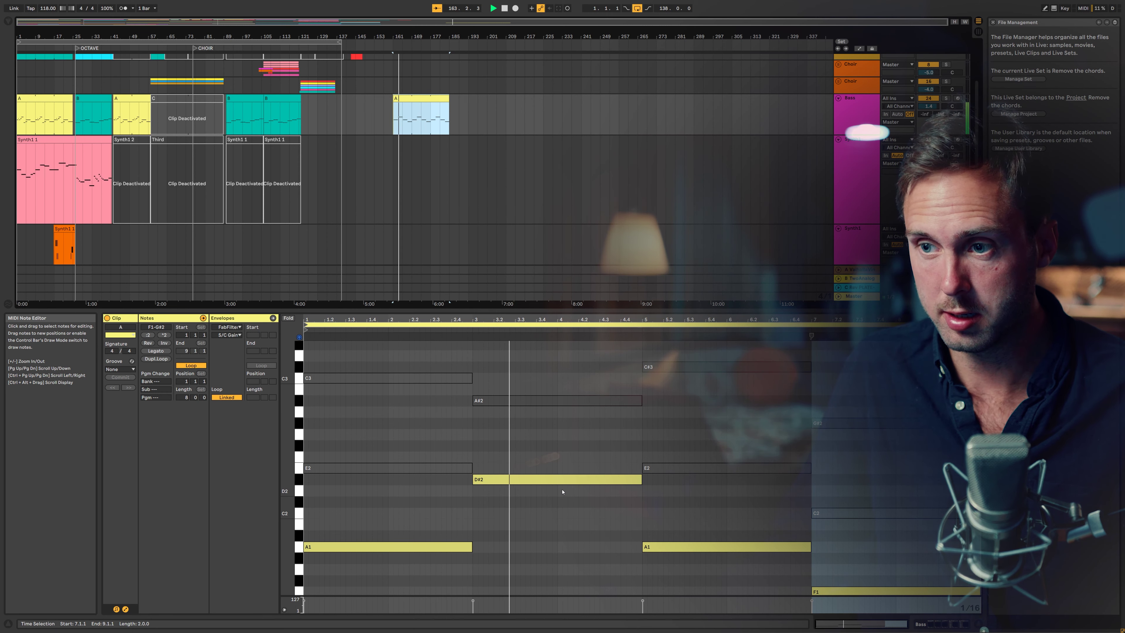
left_click(472, 548)
key("space")
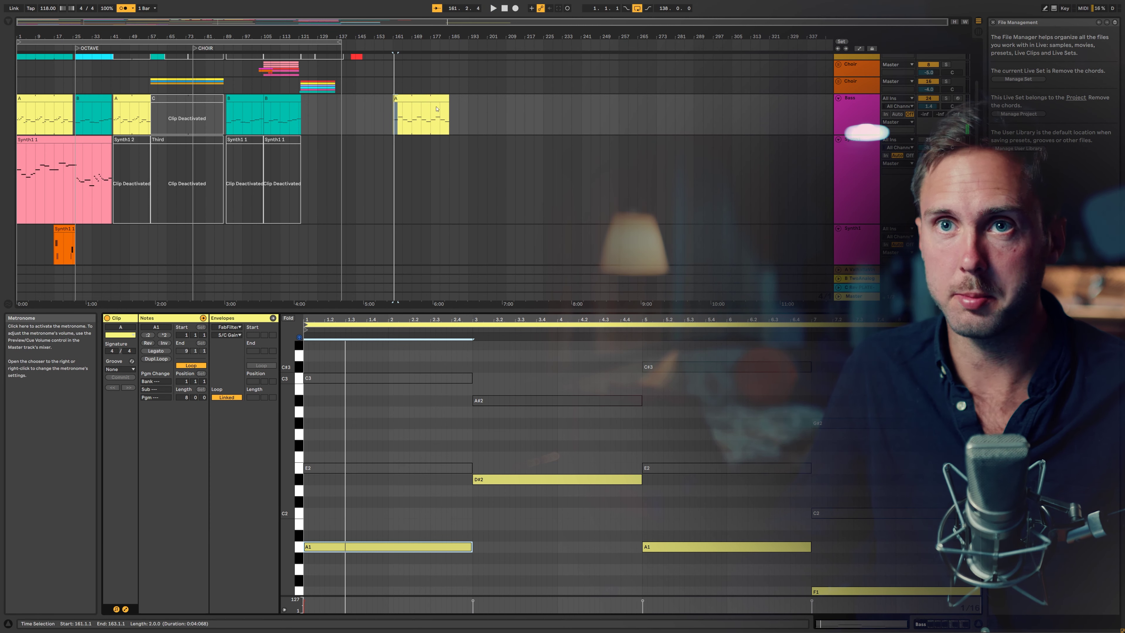
key("Tab")
key("Tab")
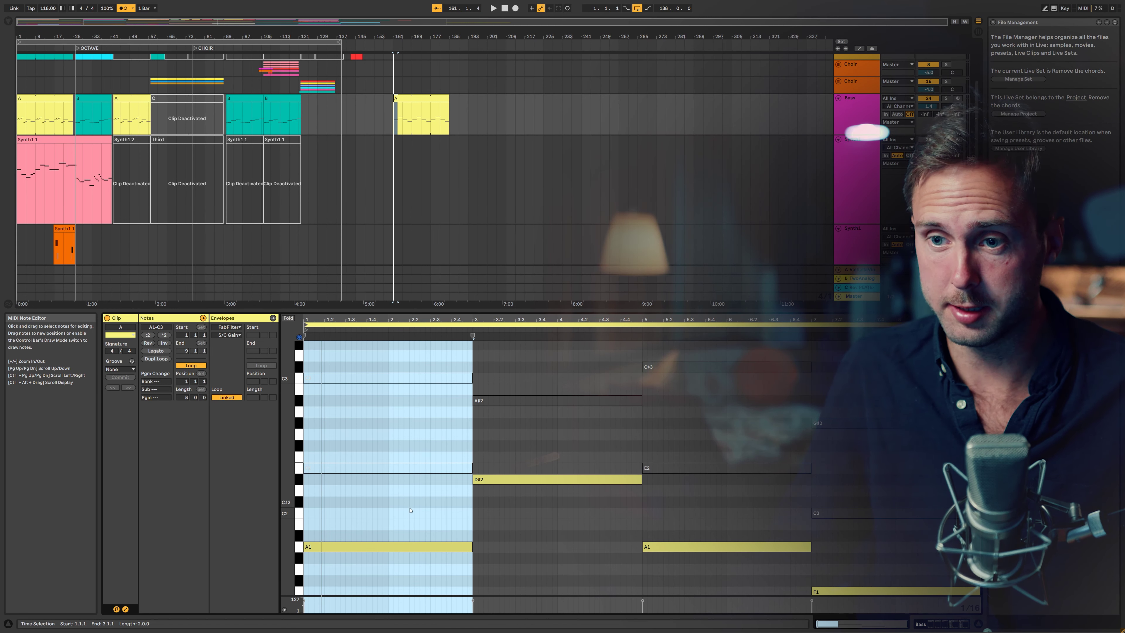
key("space")
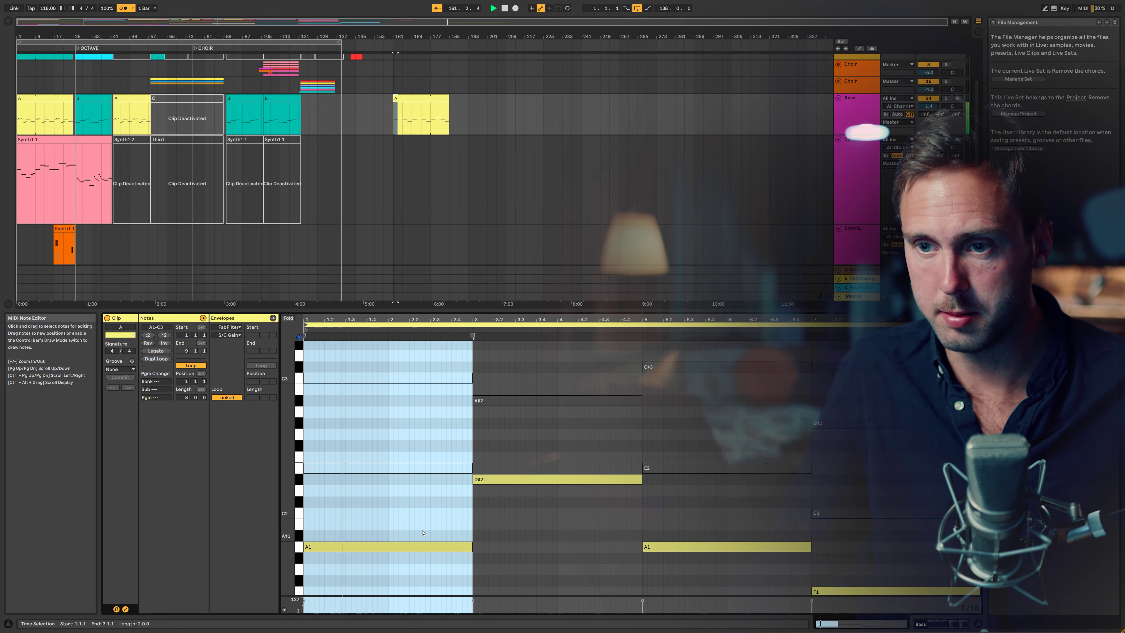
Shorten the first A1 bass note to two beats and add a short C2 at 1.3.
left_click_drag(470, 550, 345, 559)
key("ctrl+d")
key("Up")
key("Up")
key("Up")
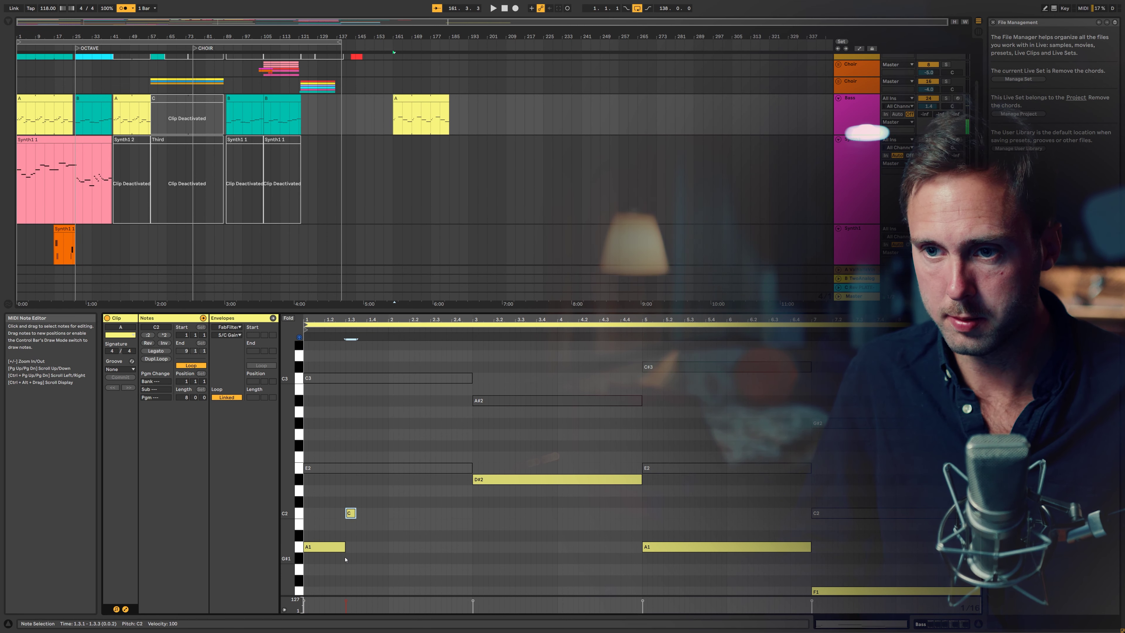
Extend the bass line with a D2 directly after the C2 and two-beat A1 notes at 2.1 and 2.3.
key("Down")
key("Down")
key("Down")
key("ctrl+d")
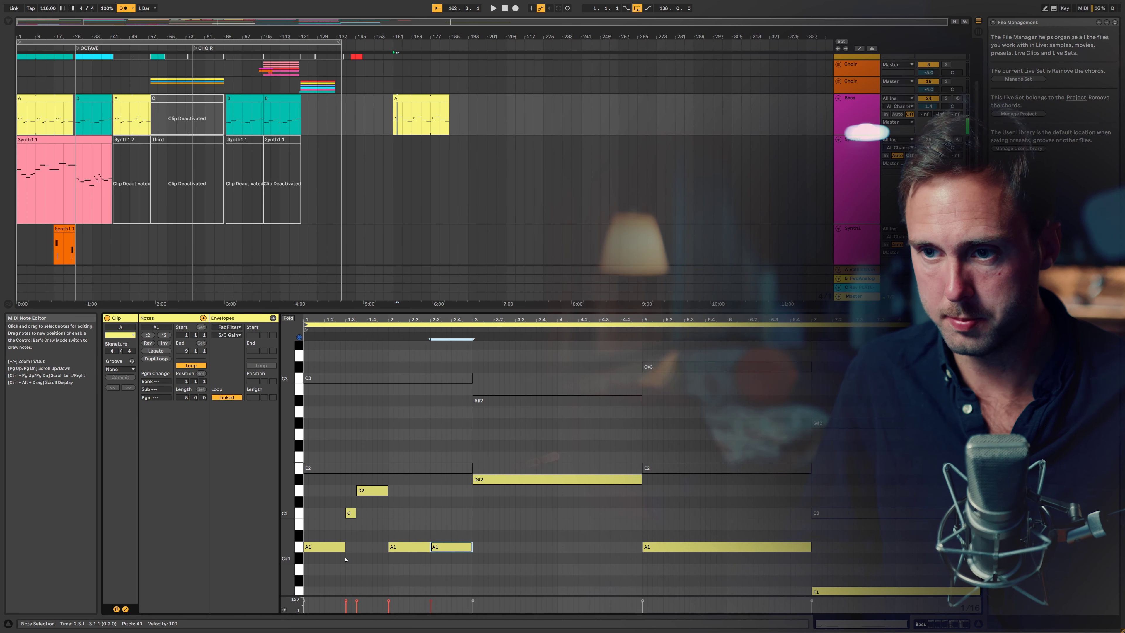
Turn the note at 2.3 into a one-beat C2 and finish bar 2 with a G1 at 2.4.
key("Up")
key("Up")
key("Up")
key("Down")
key("Down")
key("Down")
key("Up")
key("Up")
key("Up")
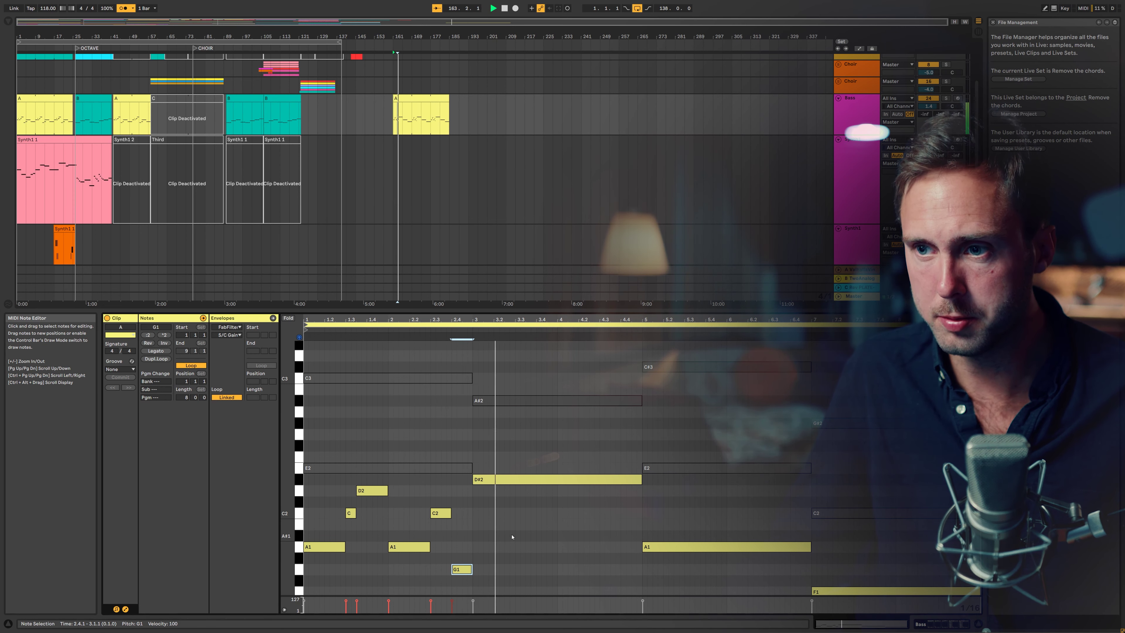
Shorten the D#2 in bar 3 to two beats and add one-beat D2 and C2 notes at 3.3 and 3.4.
left_click_drag(641, 479, 515, 479)
key("ctrl+d")
key("Down")
key("shift+Left")
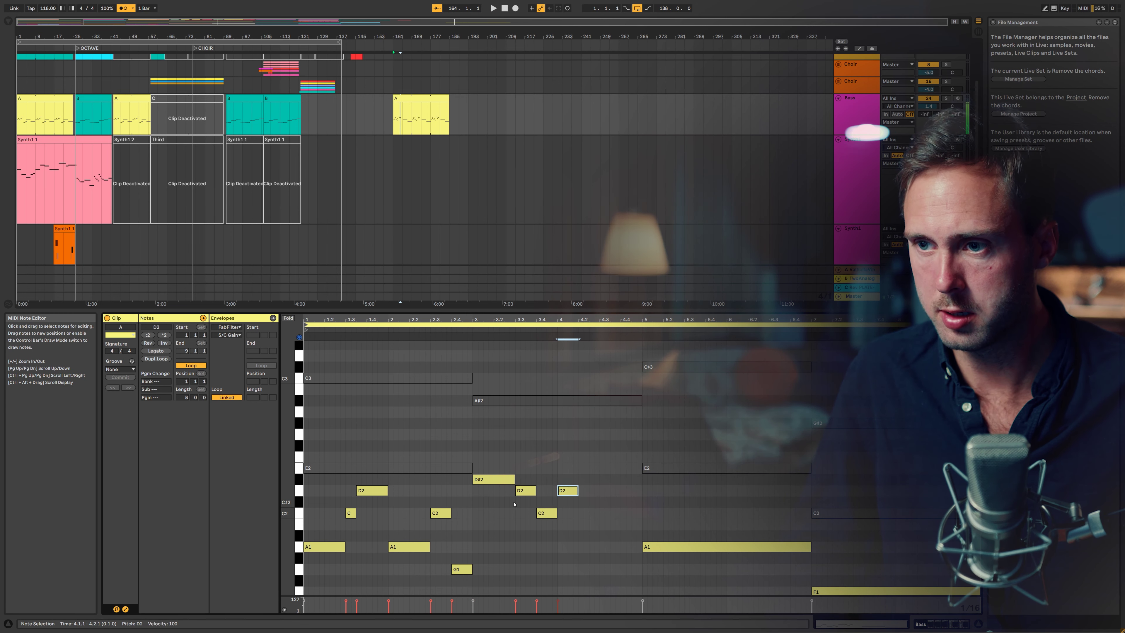
Fill bar 4 with a two-beat D#2, a D2 at 4.3 and a C2 at 4.4, and play the line.
key("ctrl+d")
key("Down")
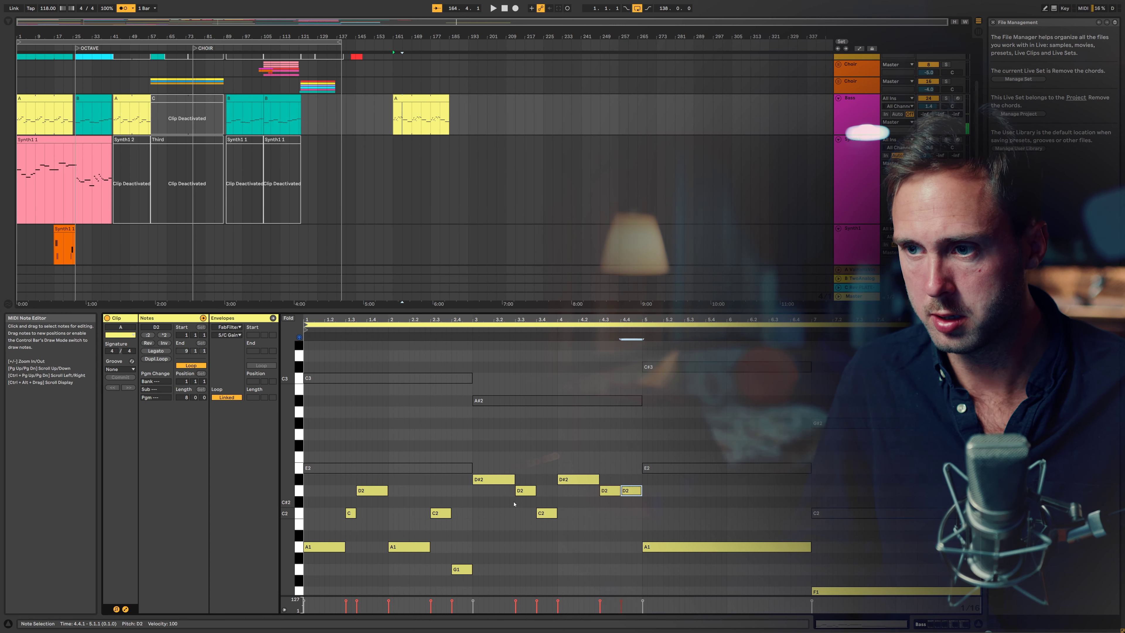
key("space")
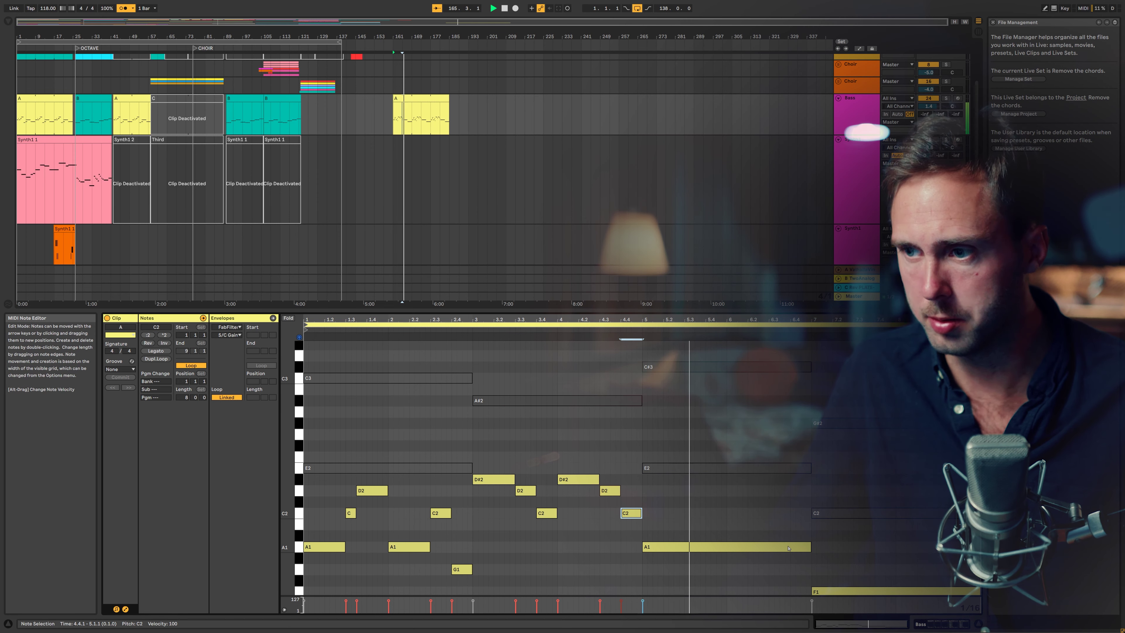
key("space")
Shorten the A1 in bar 5 to one bar and duplicate it at 6.1, raised to A2.
left_click_drag(812, 549, 727, 552)
key("ctrl+d")
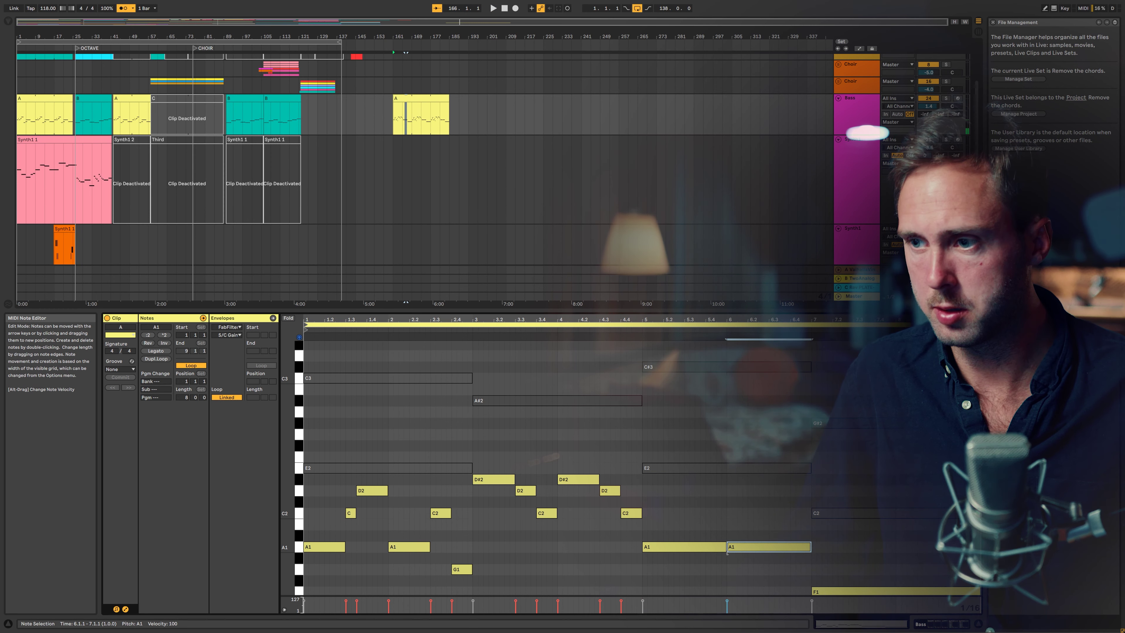
key("Up")
key("Up")
key("Up")
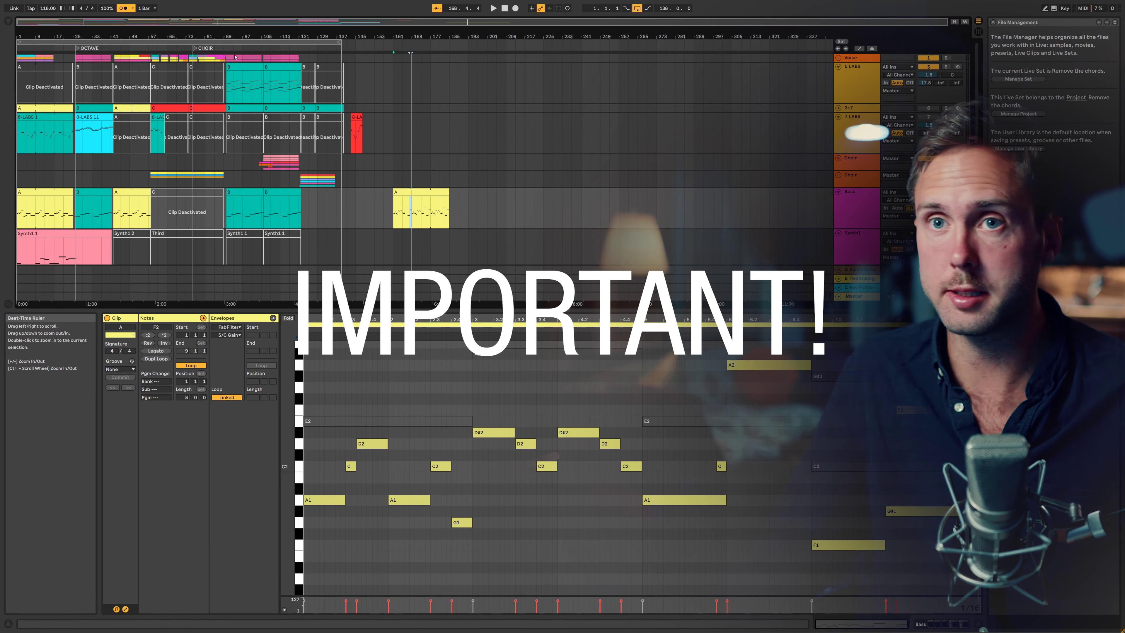
Reactivate the first chord clip A at the start of the arrangement and play it together with the bass line.
left_click(57, 68)
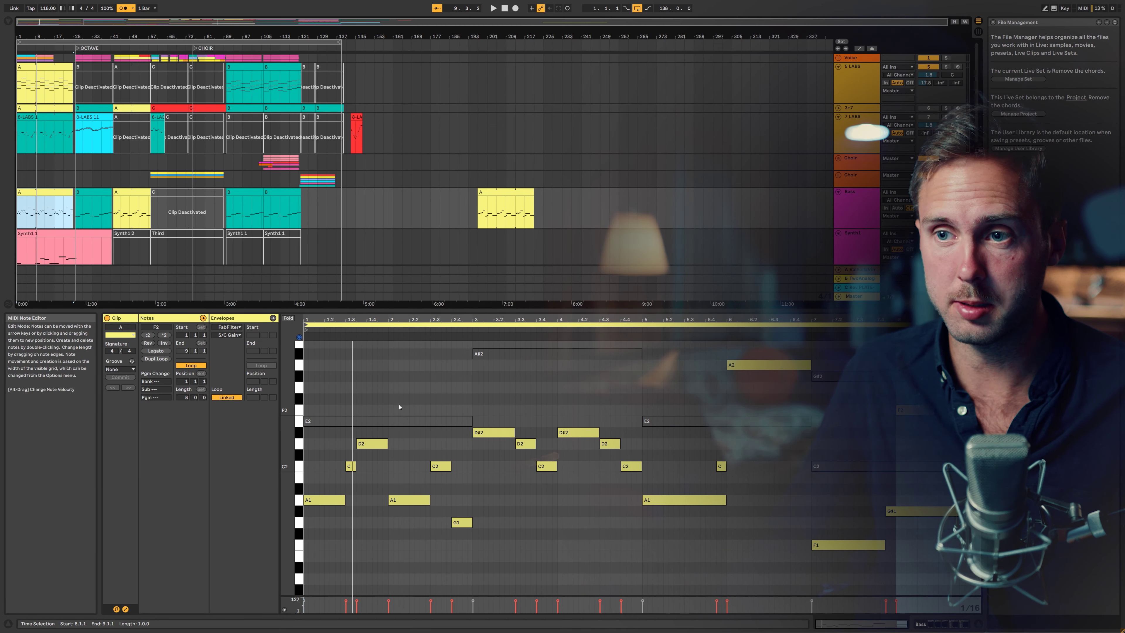
left_click(156, 358)
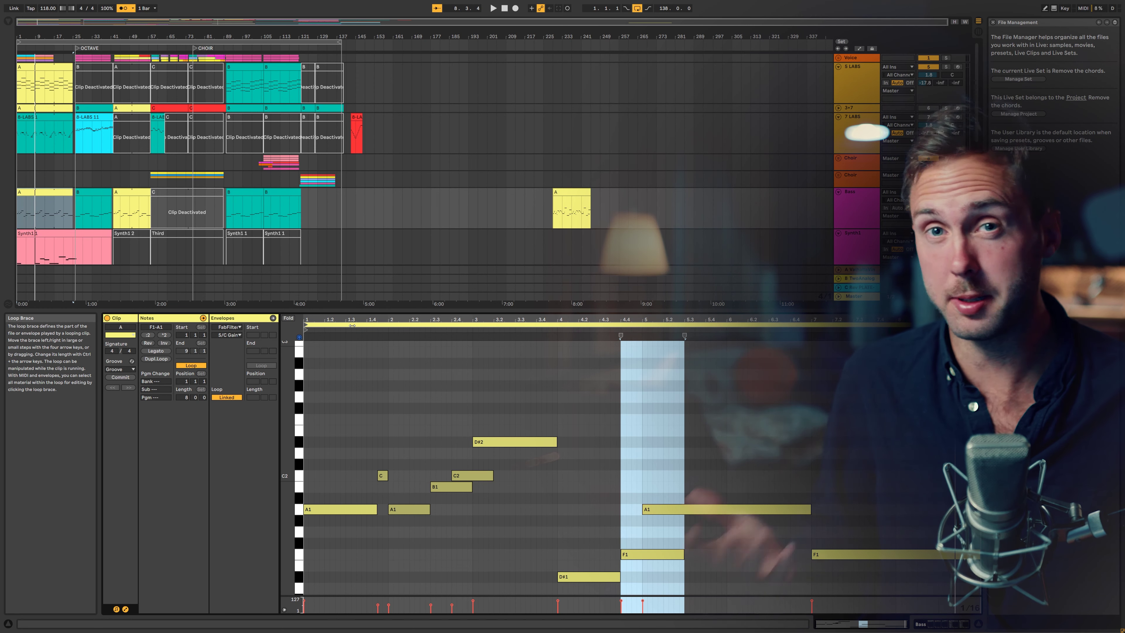
key("space")
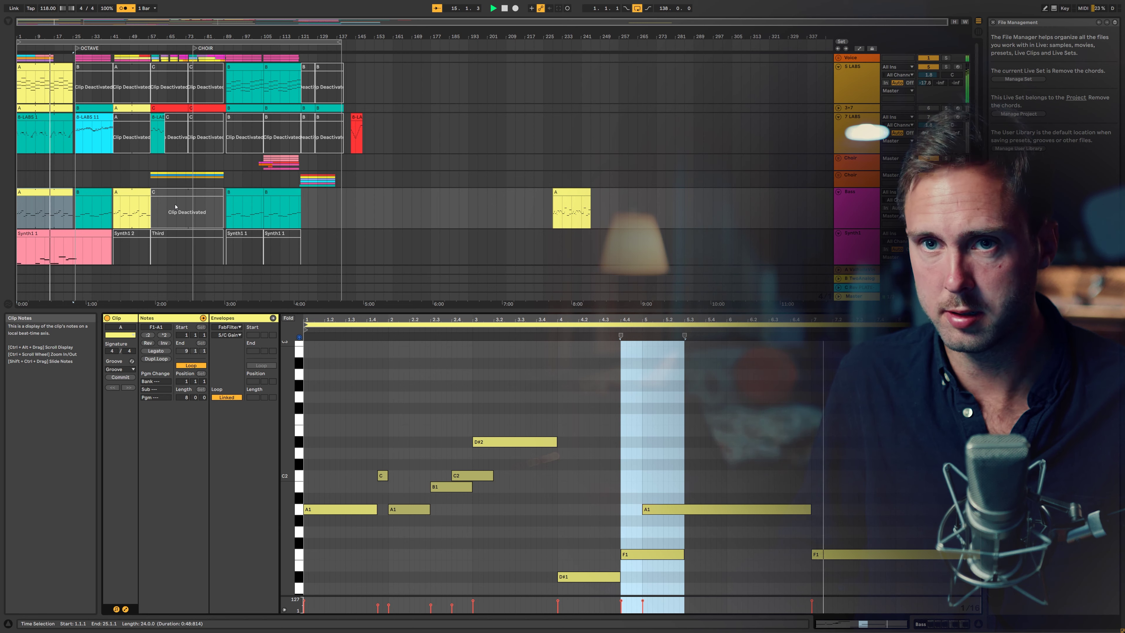
scroll(176, 207, "down", 2)
scroll(176, 207, "down", 4)
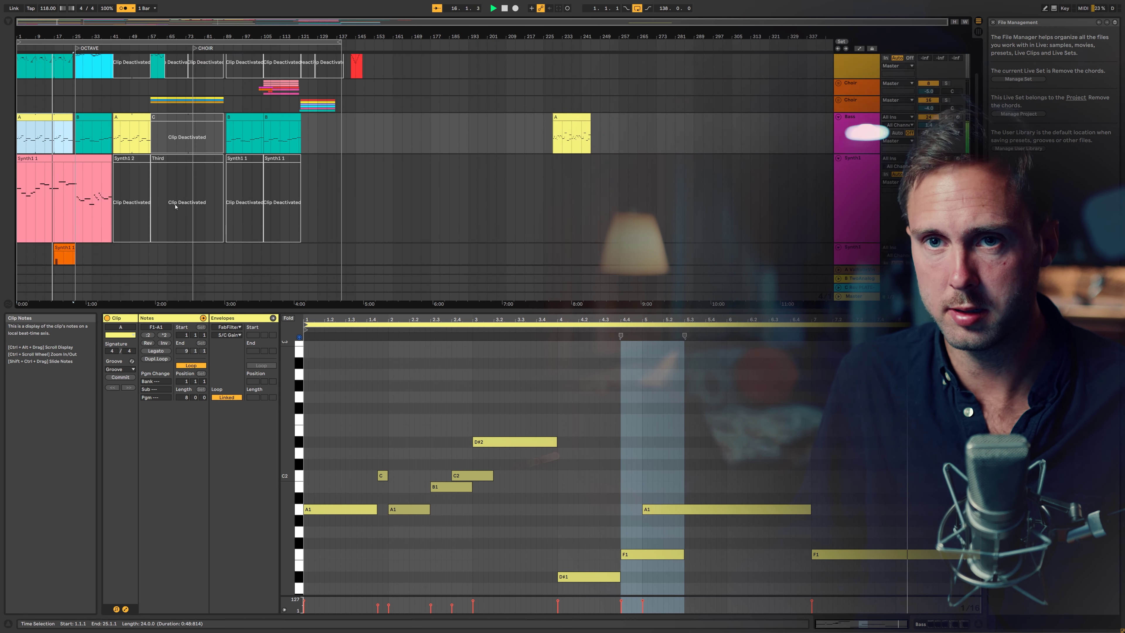
scroll(175, 205, "up", 5)
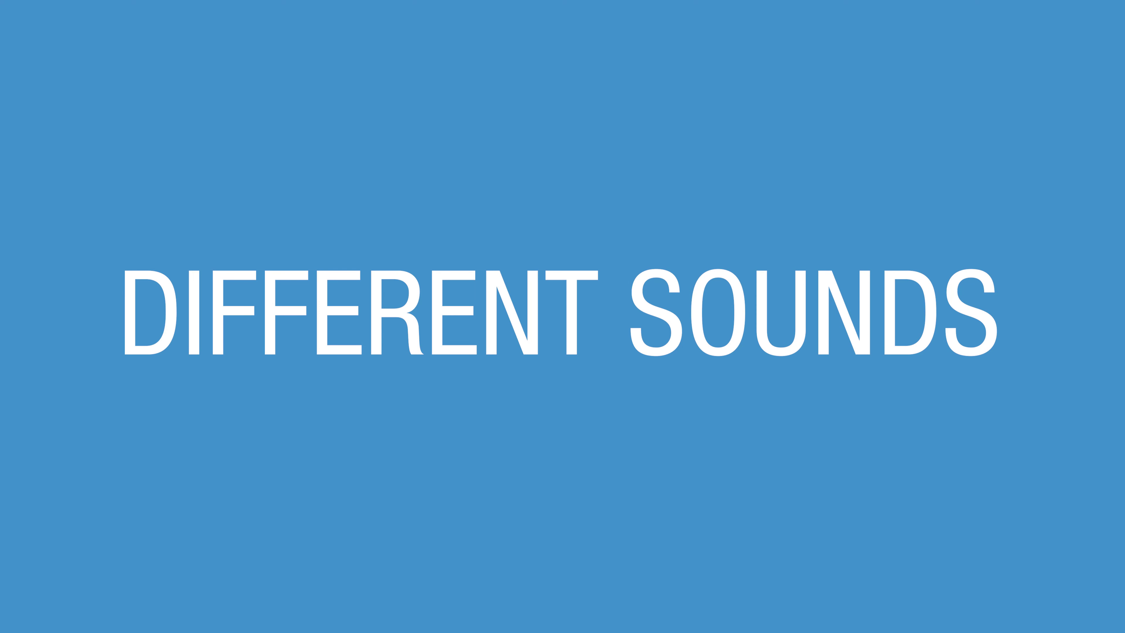
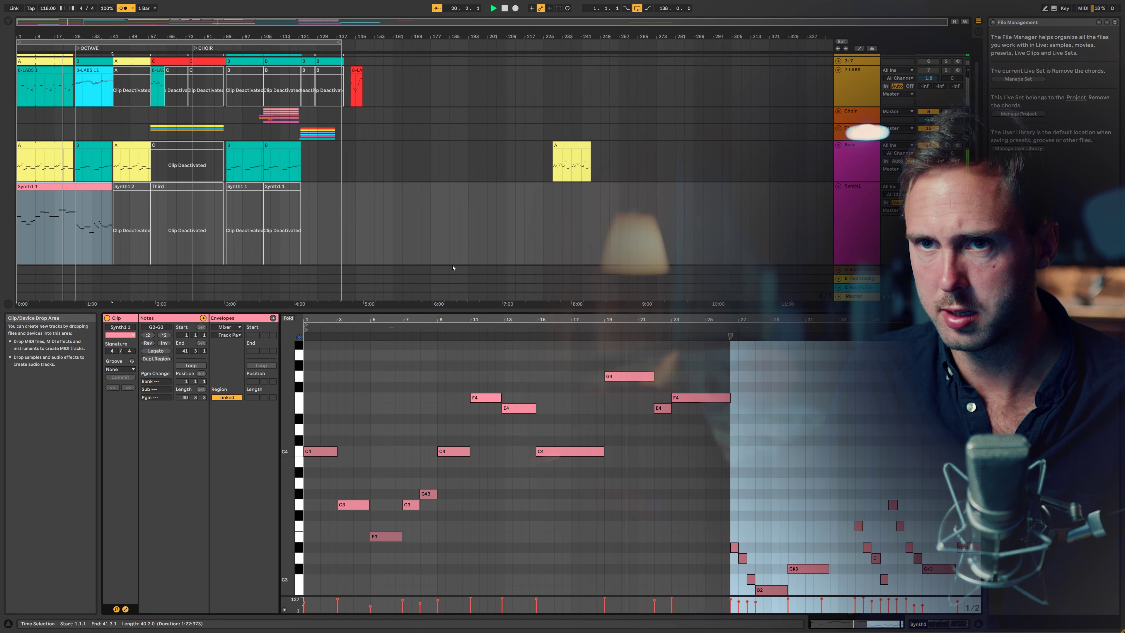
scroll(452, 268, "down", 3)
scroll(453, 267, "up", 1)
scroll(452, 268, "up", 1)
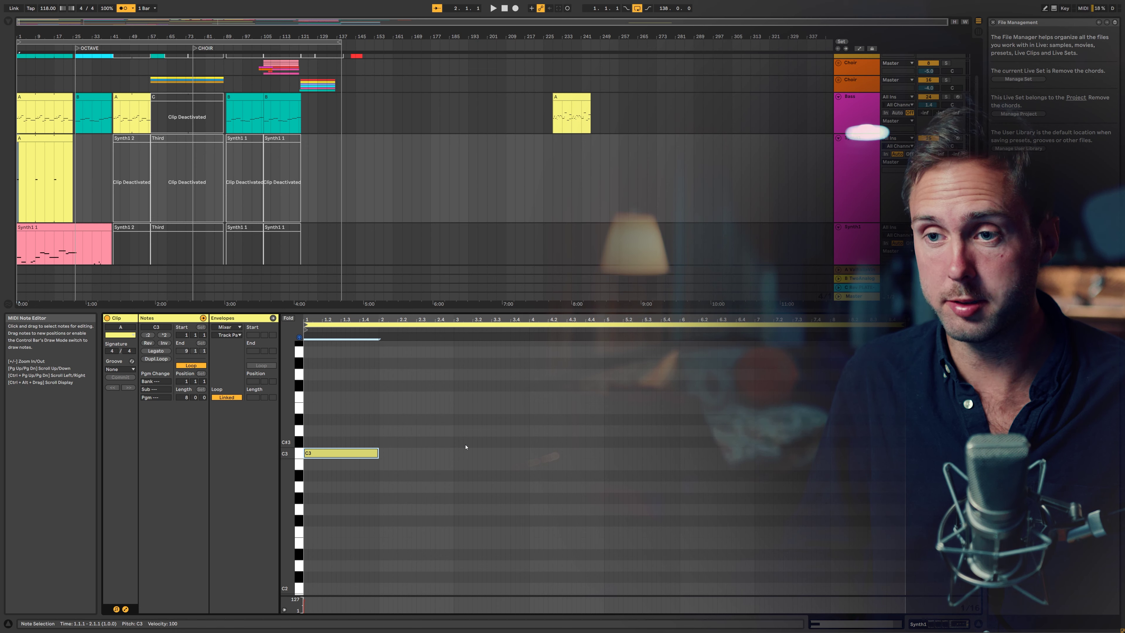
Lengthen the C3 note at the start of the synth clip to one and a half bars.
key("shift+Right")
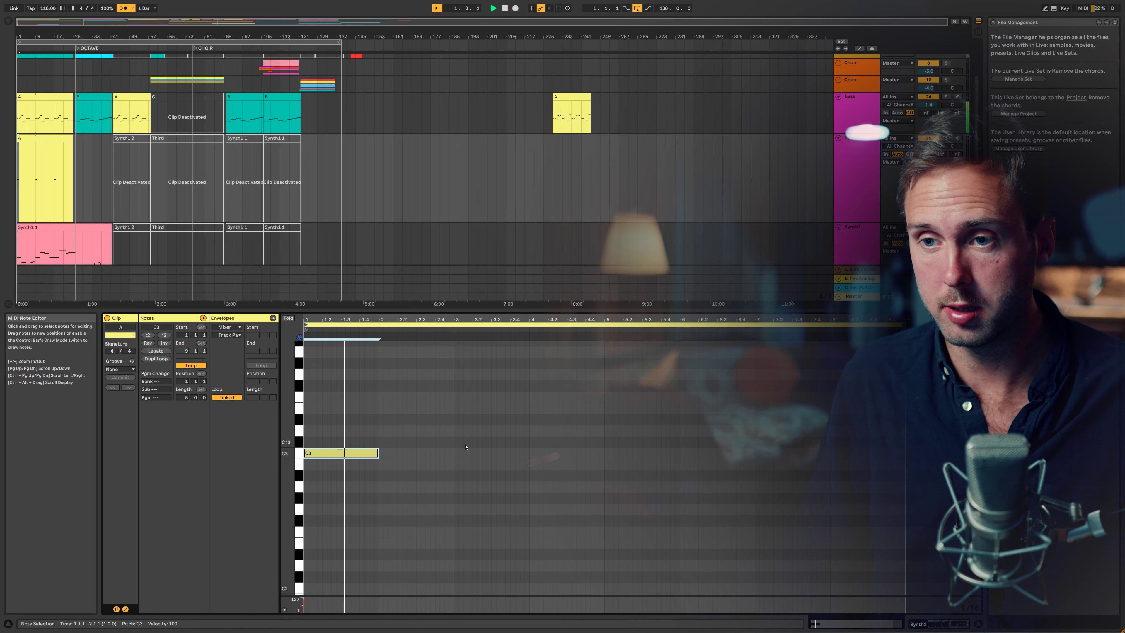
key("shift+Right")
key("shift+Right")
key("shift+Right")
key("shift+Right")
key("shift+Right")
key("shift+Right")
key("shift+Right")
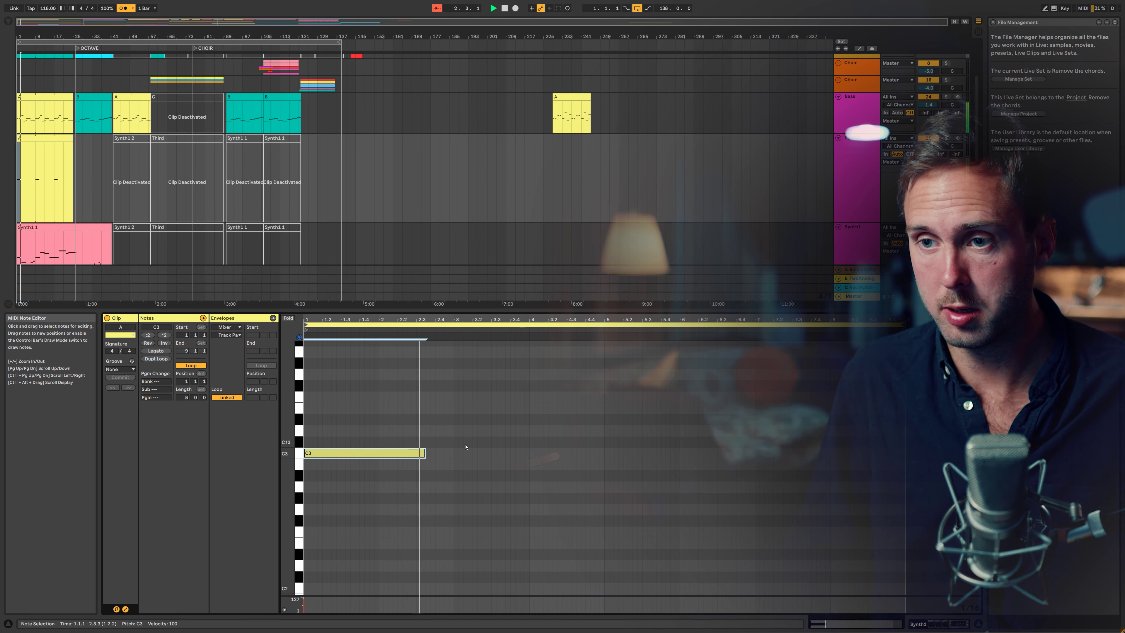
Add a two-beat D3 at 2.3 after the C3 and play the melody.
key("ctrl+d")
key("Up")
key("Up")
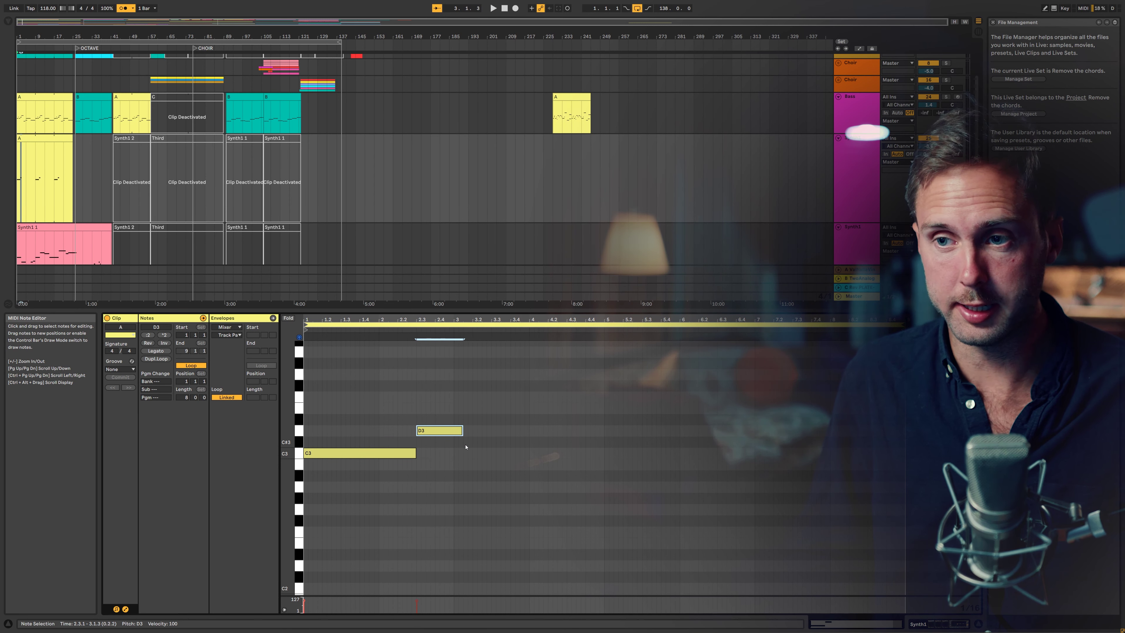
key("shift+Left")
key("space")
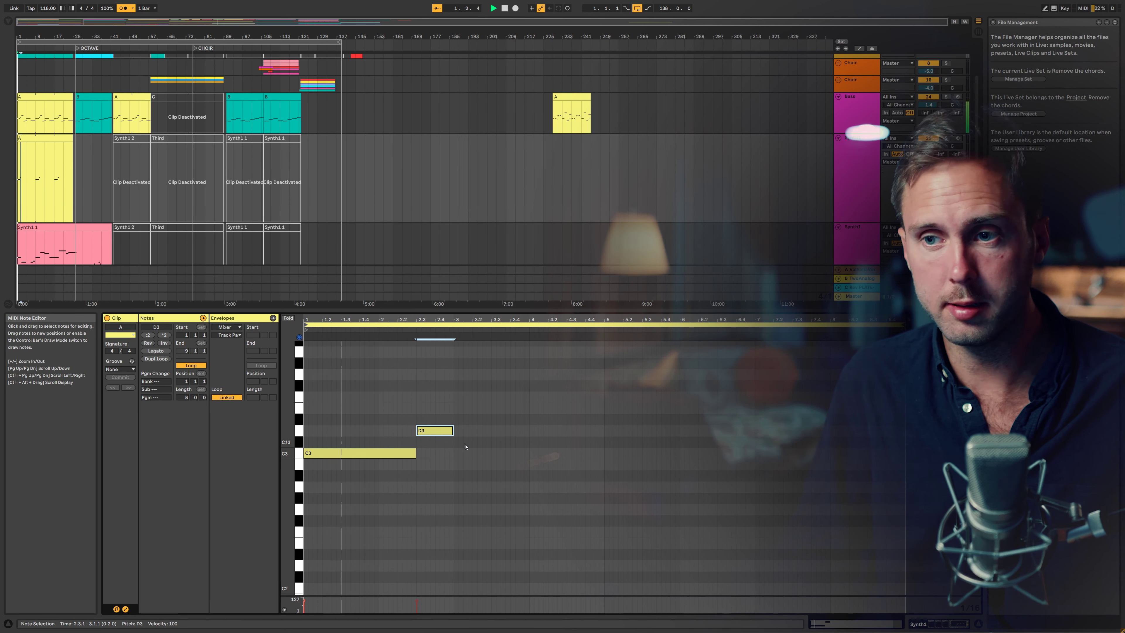
Duplicate the D3 at 3.1, raise the copy to D#3 and lengthen it to two bars.
key("ctrl+d")
key("Up")
key("shift+Right")
key("shift+Right")
key("shift+Right")
key("shift+Right")
key("shift+Right")
key("shift+Right")
key("shift+Right")
key("shift+Right")
key("shift+Right")
key("shift+Right")
key("shift+Right")
key("shift+Right")
key("shift+Right")
key("shift+Right")
key("shift+Right")
key("shift+Right")
key("shift+Right")
key("shift+Right")
key("shift+Right")
key("shift+Right")
key("shift+Right")
Duplicate the two-bar D#3 at 5.1, lower the copy to D3 and play the melody.
key("ctrl+d")
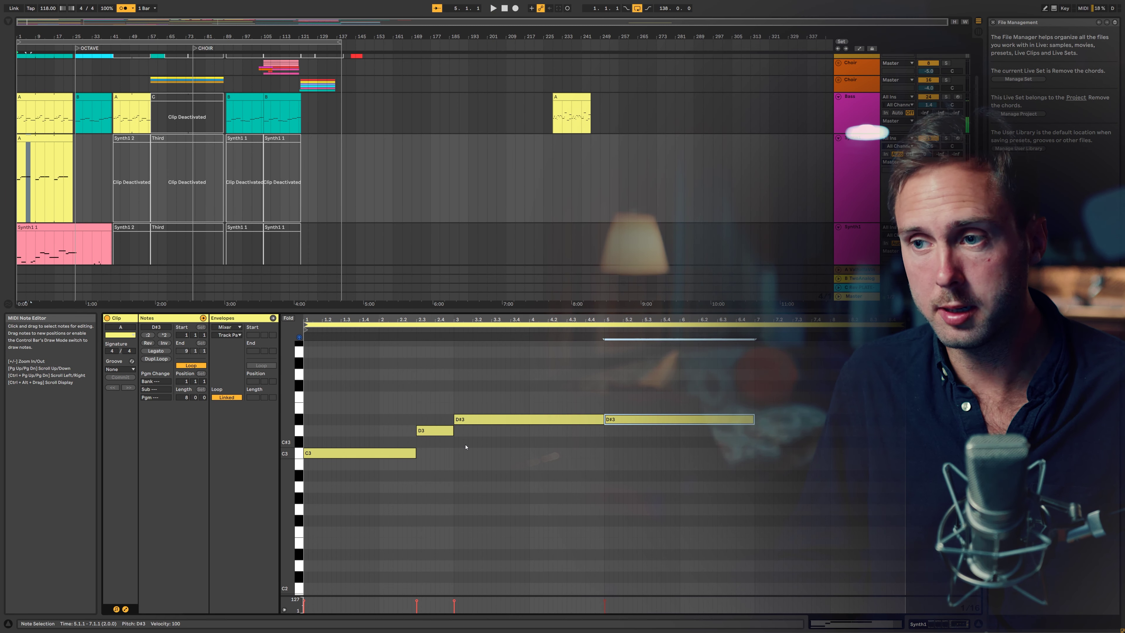
key("Down")
key("space")
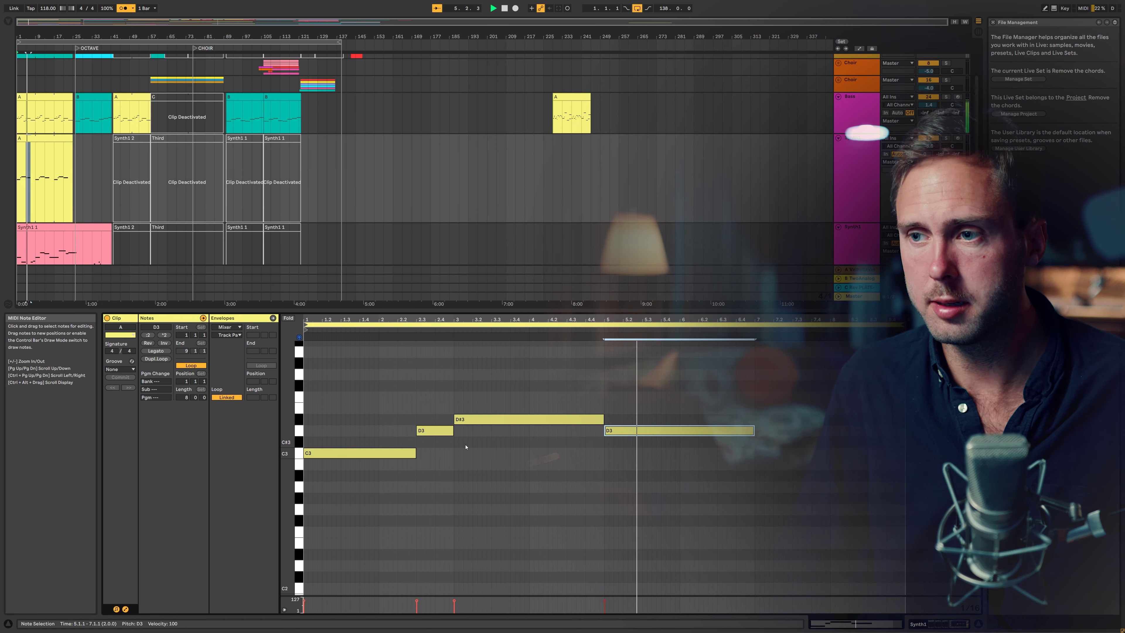
Shorten the D3 in bar 5 to one bar, add a one-bar C#3 at 6.1 and play the result.
key("shift+Left")
key("ctrl+d")
key("Down")
key("space")
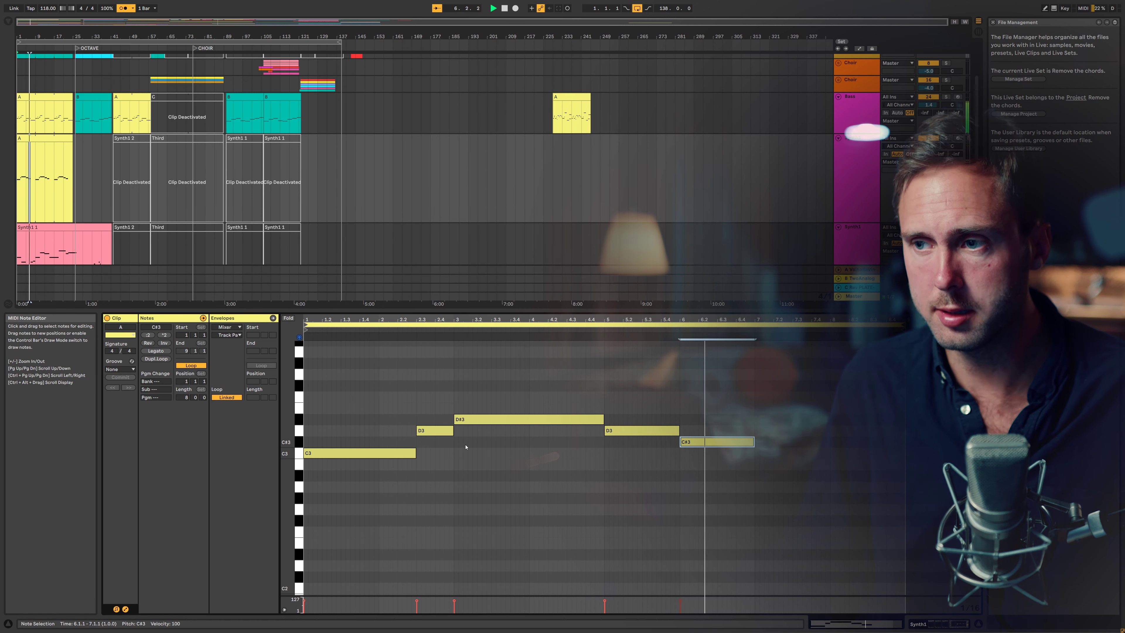
Duplicate the C#3 to bar 7, raise the copy four semitones, add a further copy one semitone lower in bar 8, and play the melody.
key("ctrl+d")
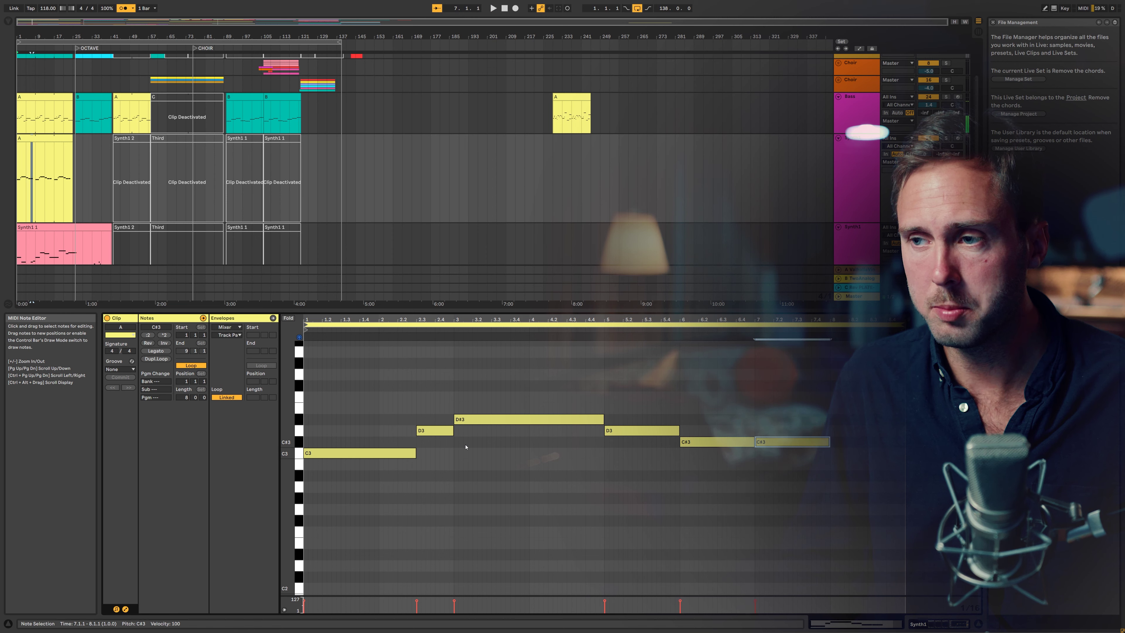
key("Up")
key("Up")
key("Up")
key("Up")
key("ctrl+d")
key("Down")
key("space")
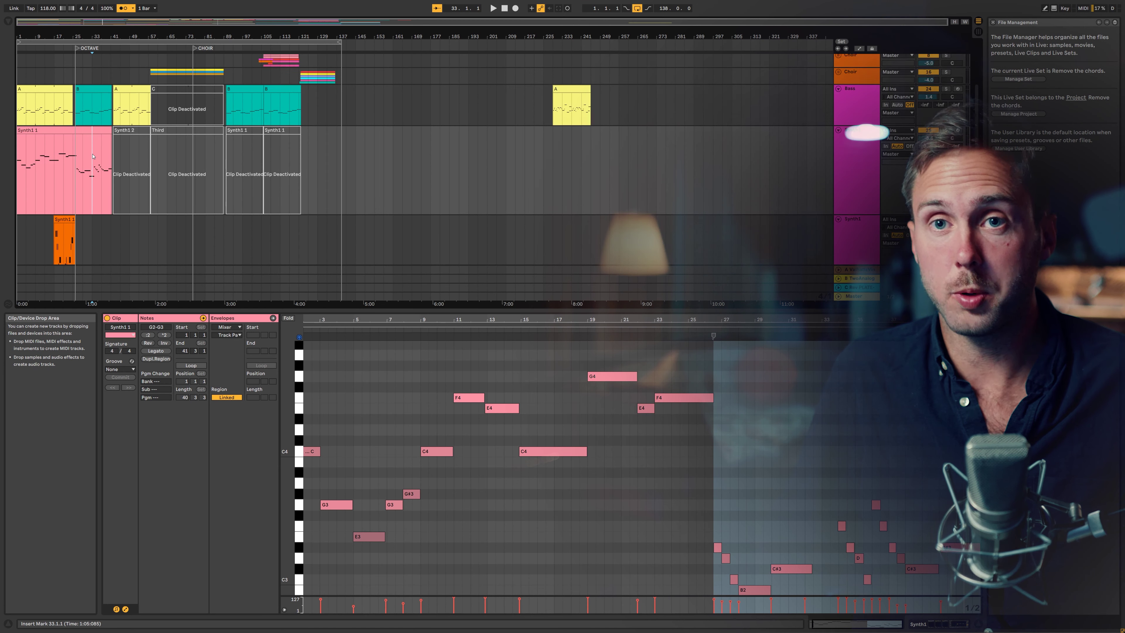
scroll(97, 155, "up", 3)
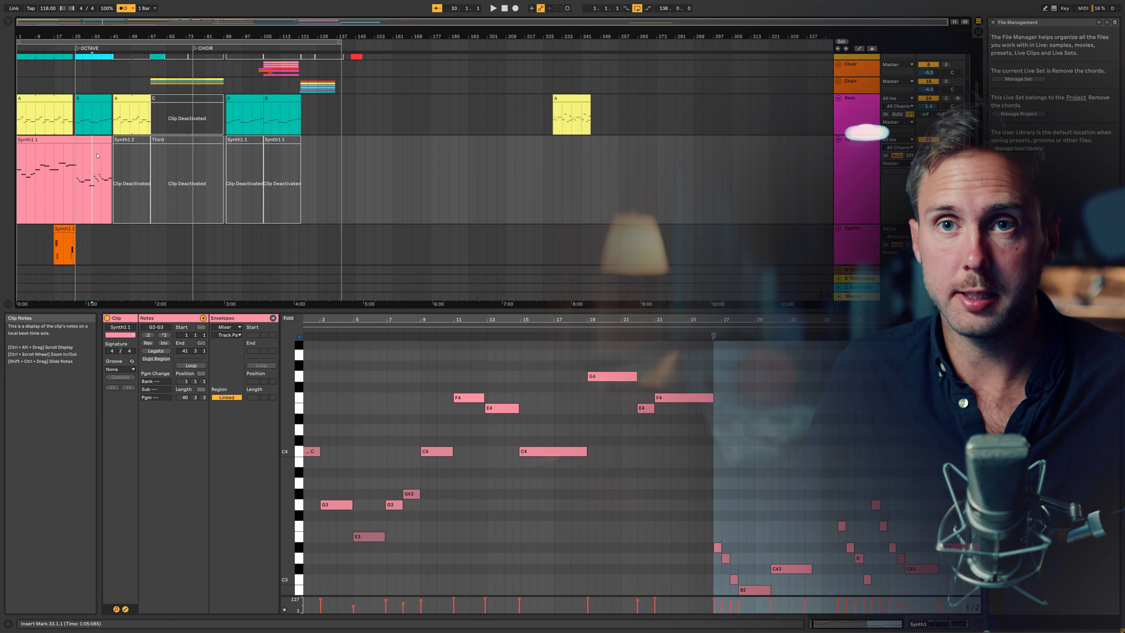
scroll(98, 155, "down", 5)
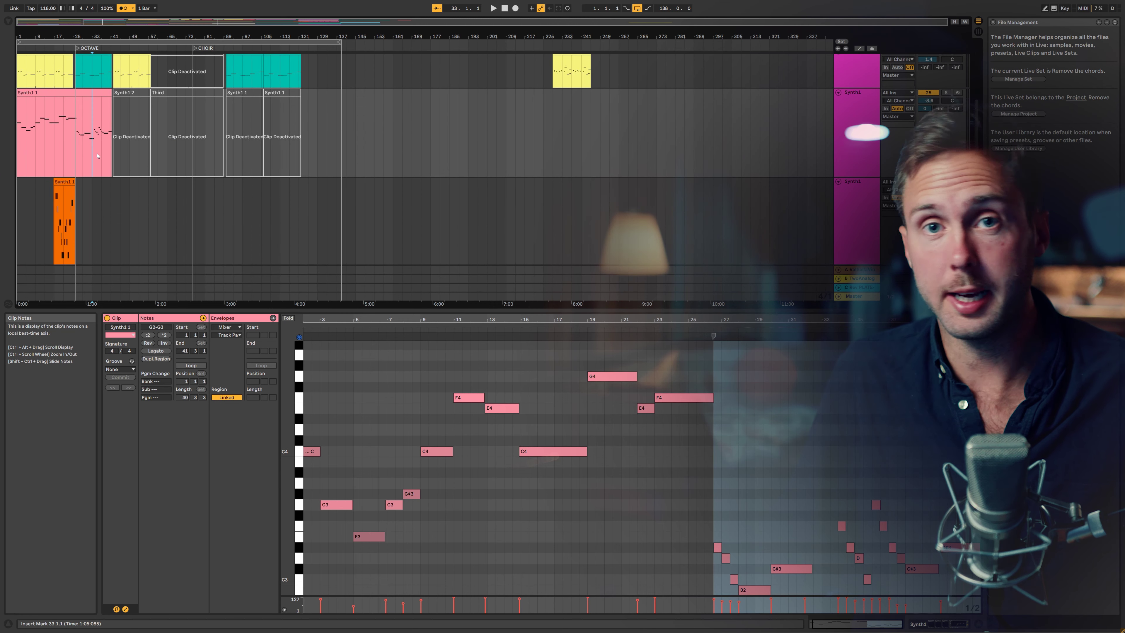
Place a copy of the yellow A chord clip at the start of the synth track in place of the pink clip.
scroll(94, 157, "down", 2)
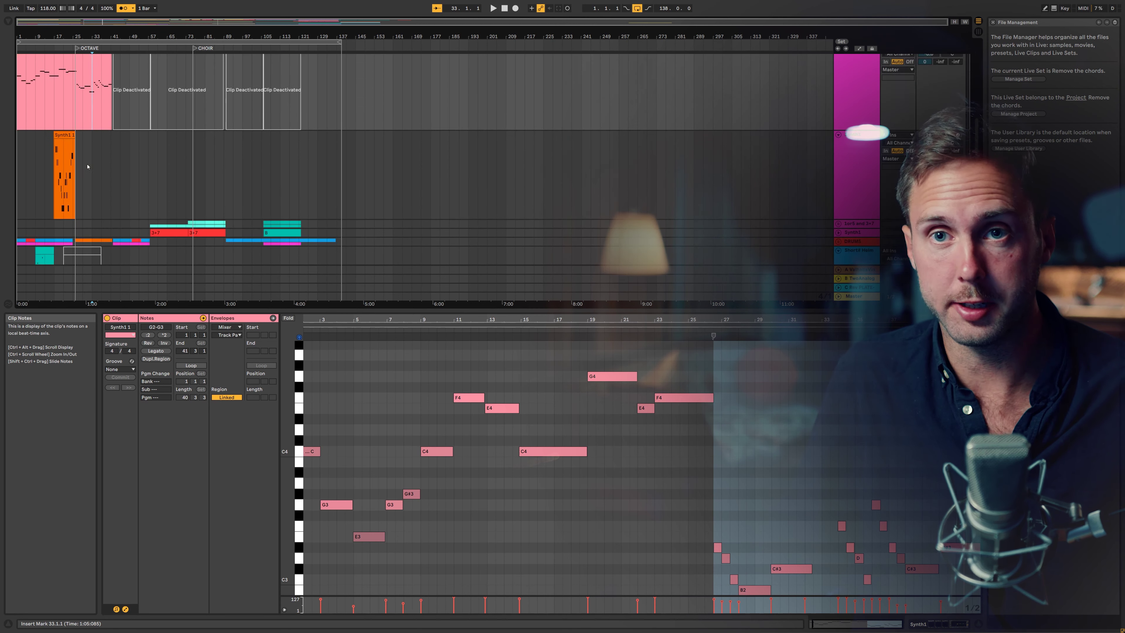
scroll(67, 130, "up", 8)
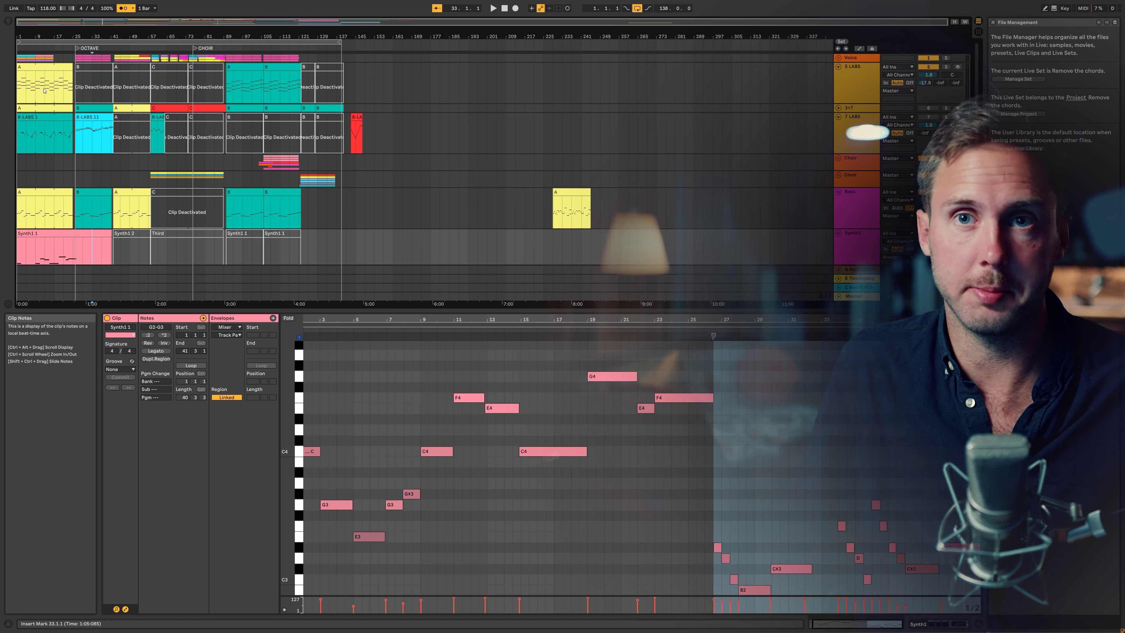
left_click(44, 248)
key("Delete")
left_click(37, 224)
left_click_drag(37, 223, 38, 246)
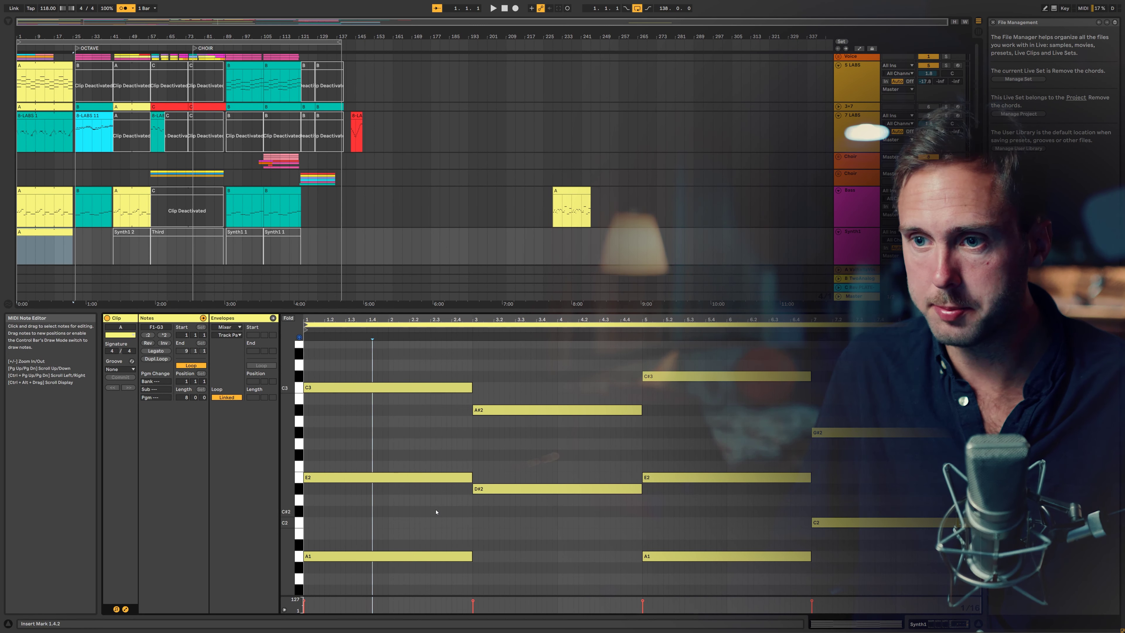
Deactivate the two lower notes of each of the four chords, keep only the top notes active, and play the clip.
left_click_drag(425, 578, 443, 470)
key("0")
left_click_drag(543, 523, 637, 401)
key("0")
left_click_drag(690, 440, 697, 554)
key("0")
scroll(779, 545, "down", 4)
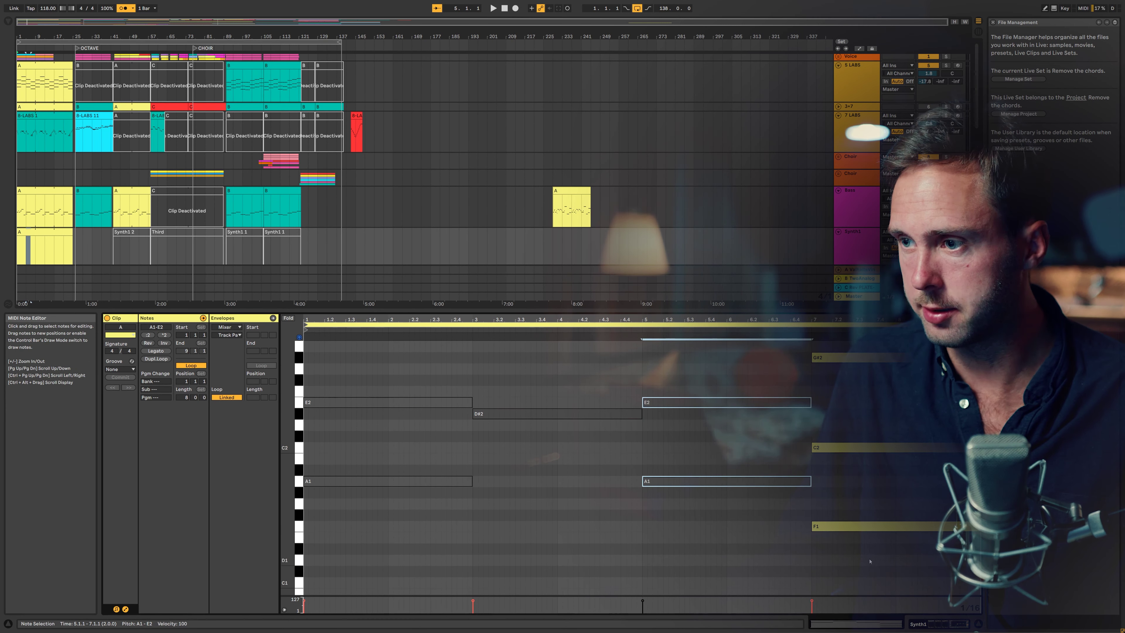
left_click_drag(869, 561, 853, 444)
key("0")
scroll(645, 512, "up", 5)
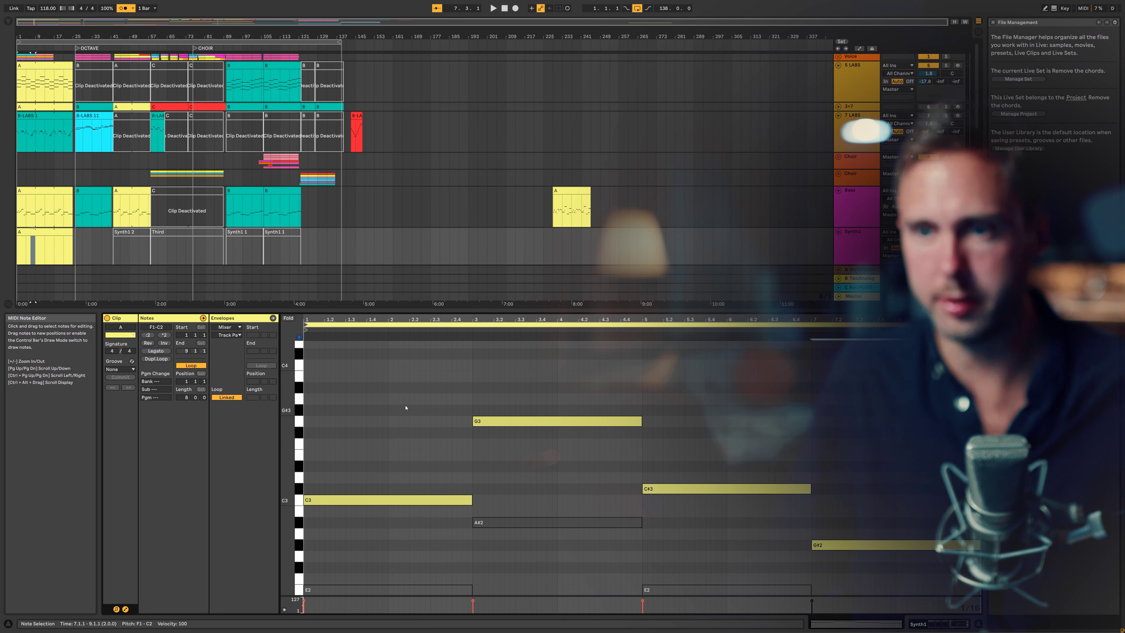
key("space")
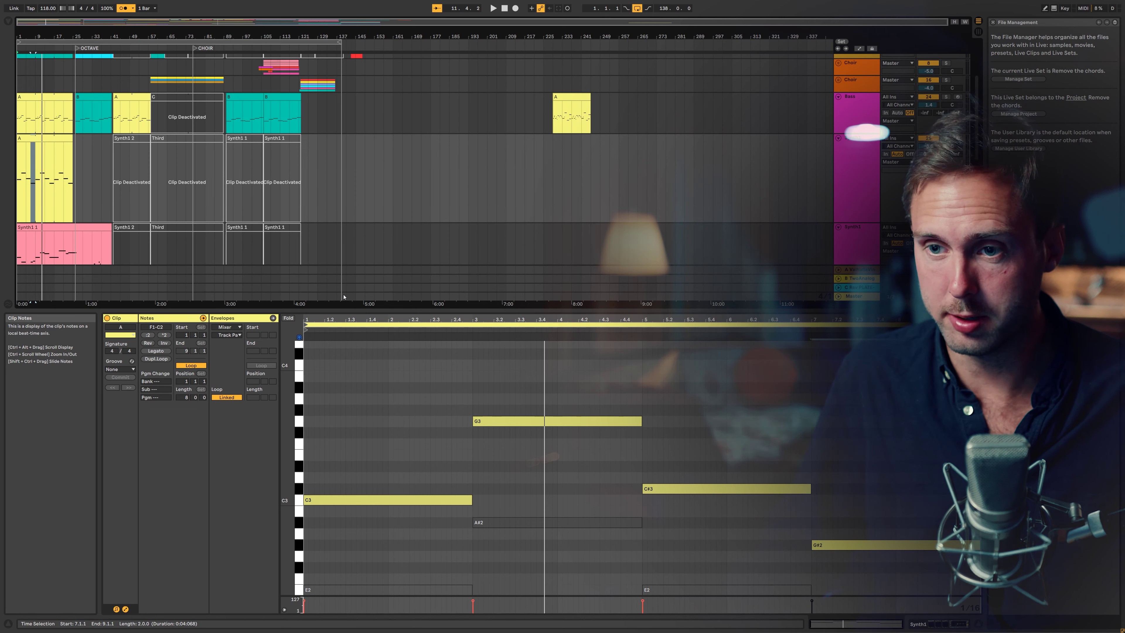
Shorten the C3 in bar 1 and the G3 in bar 3 to one bar each, and add a one-bar E3 at 2.1 and G#3 at 4.1.
scroll(362, 495, "down", 3)
scroll(363, 494, "up", 2)
left_click(362, 490)
left_click_drag(473, 490, 447, 446)
left_click(619, 412)
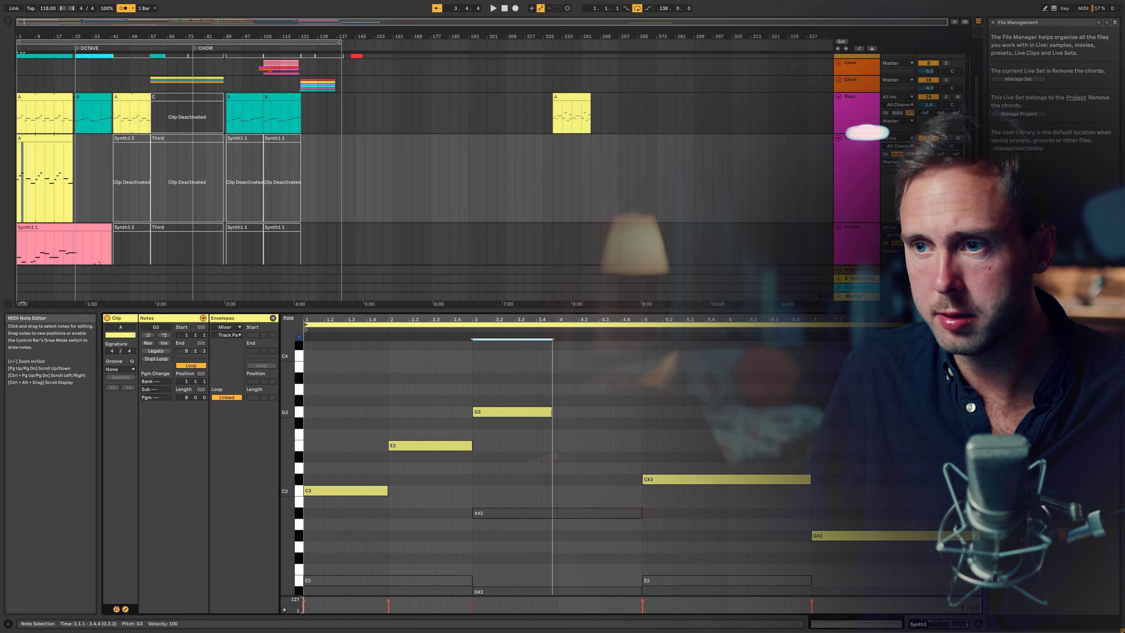
left_click_drag(554, 413, 617, 403)
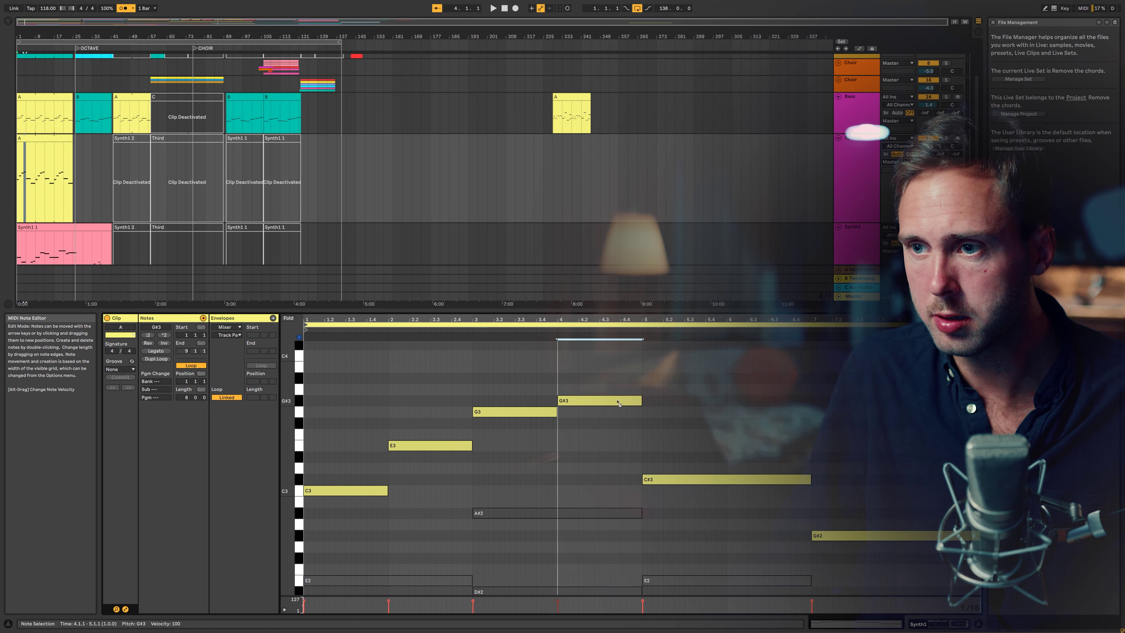
Shorten the C#3 in bar 5 to one bar starting at 6.1 and add a one-bar E3 at 5.1.
left_click(657, 483)
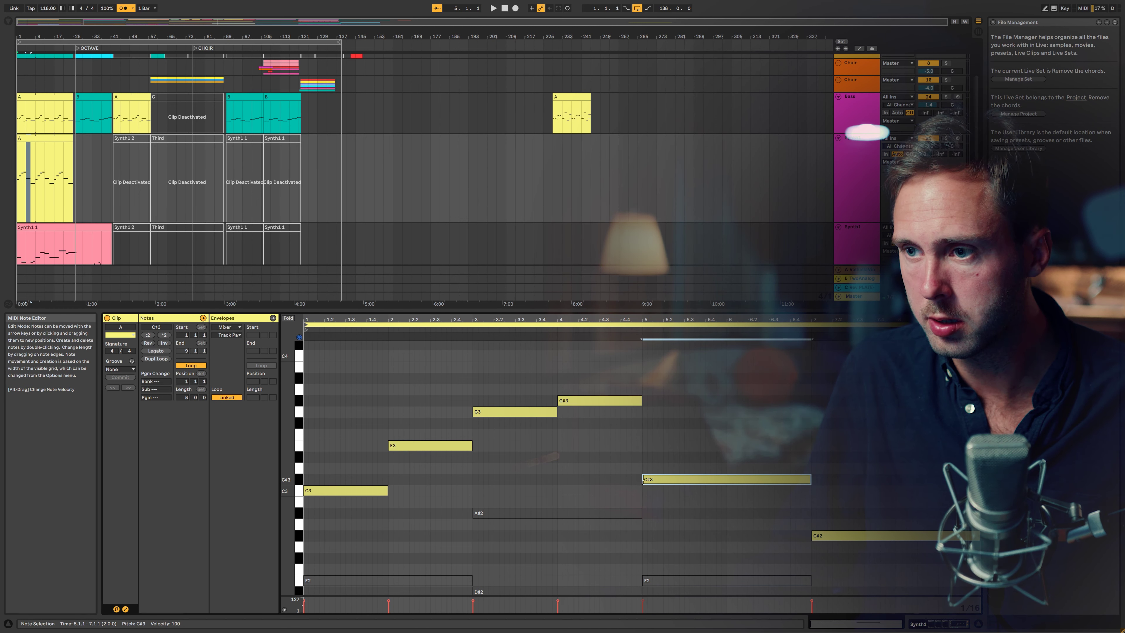
left_click_drag(643, 481, 717, 481)
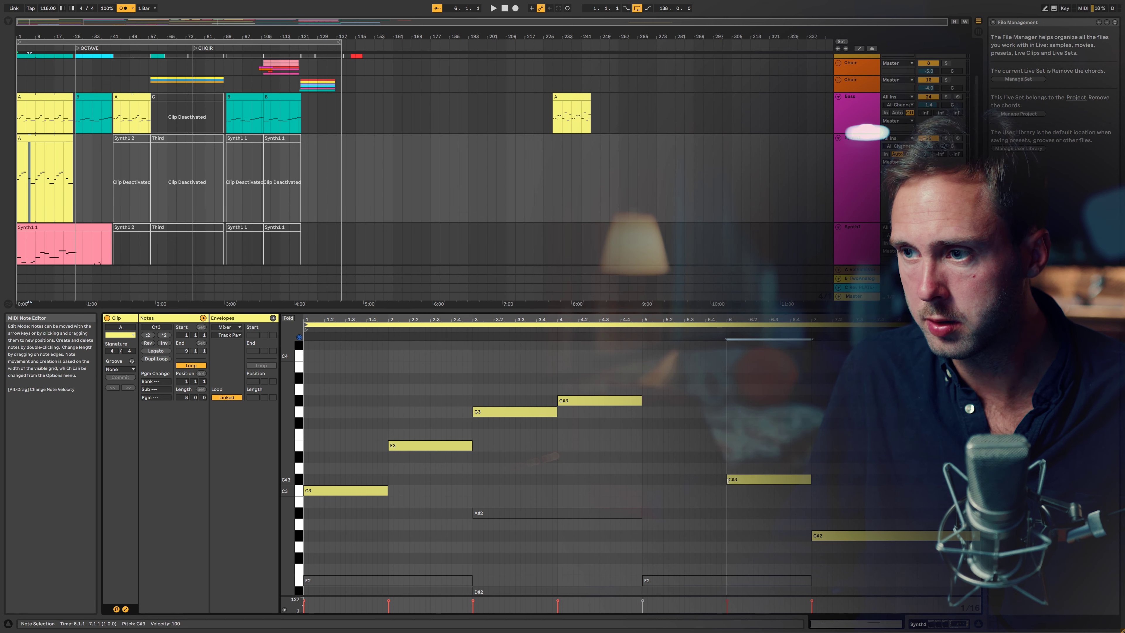
left_click(612, 403)
left_click_drag(613, 406, 698, 442)
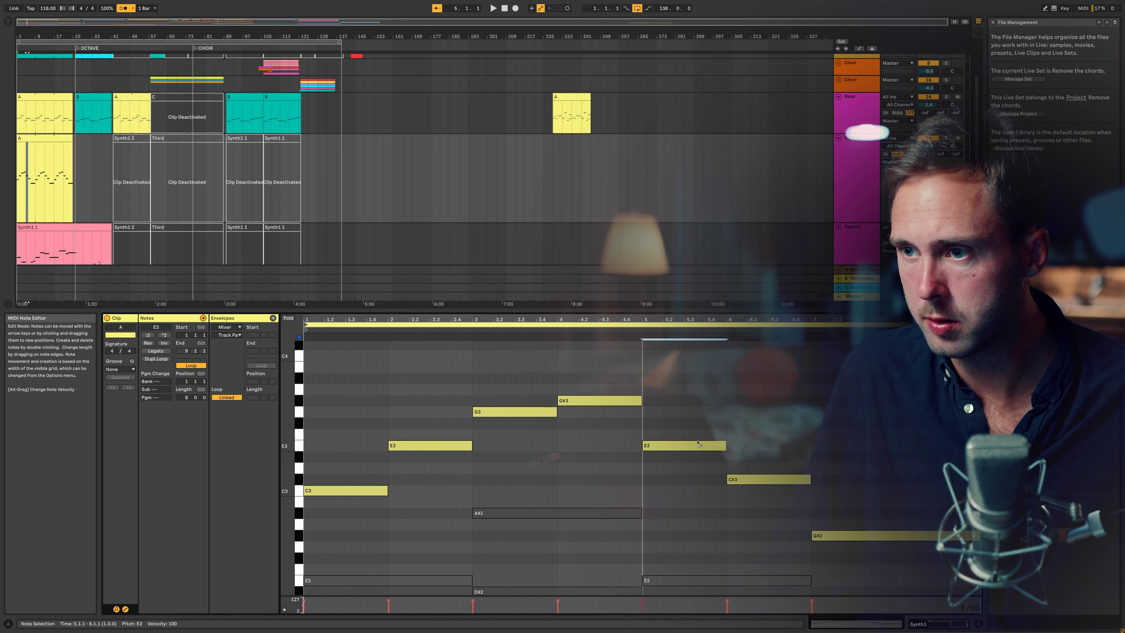
Play the melody, move the G#2 in bar 7 to 8.1 and add a C3 at 7.1.
key("space")
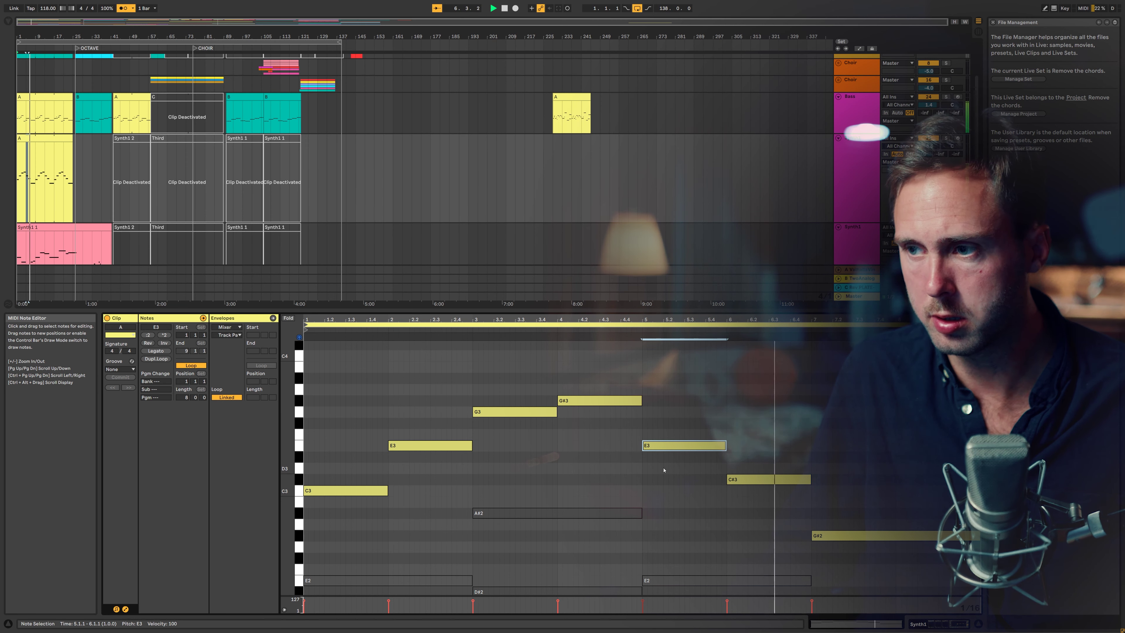
left_click_drag(846, 537, 929, 537)
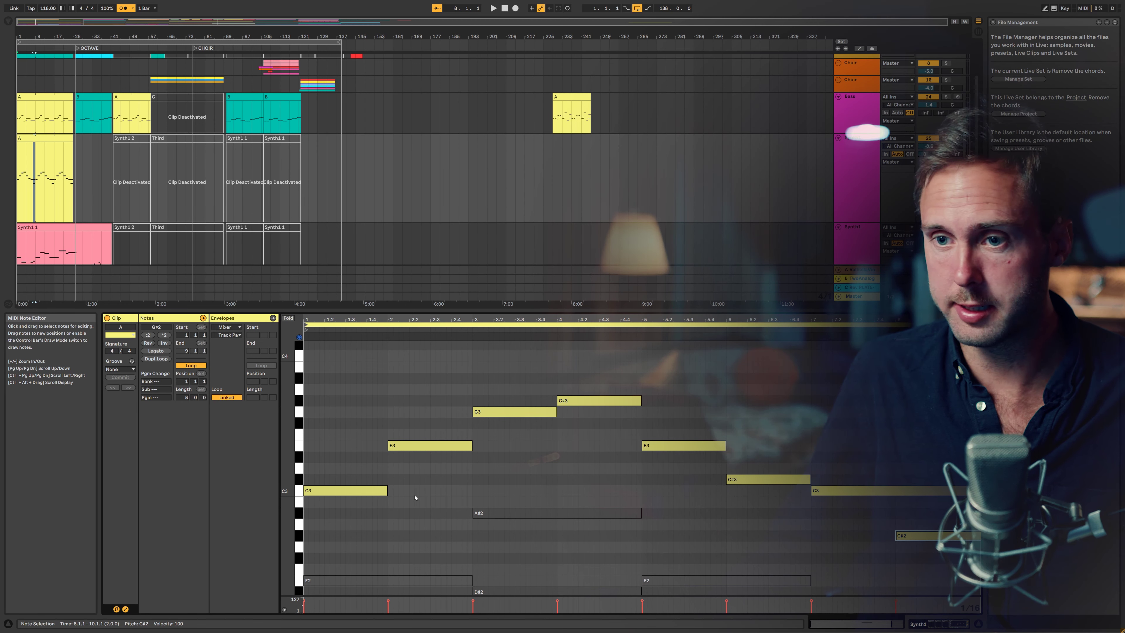
Go through the melody note by note, from the C3 in bar 1 to the G#2 at 8.1.
left_click(317, 495)
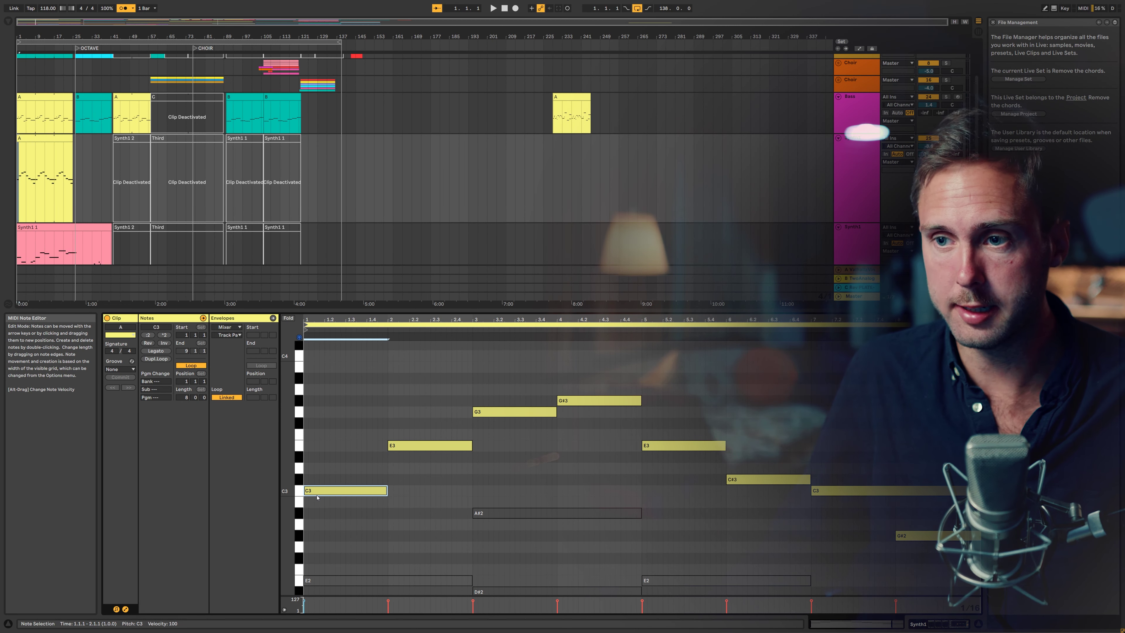
left_click(411, 449)
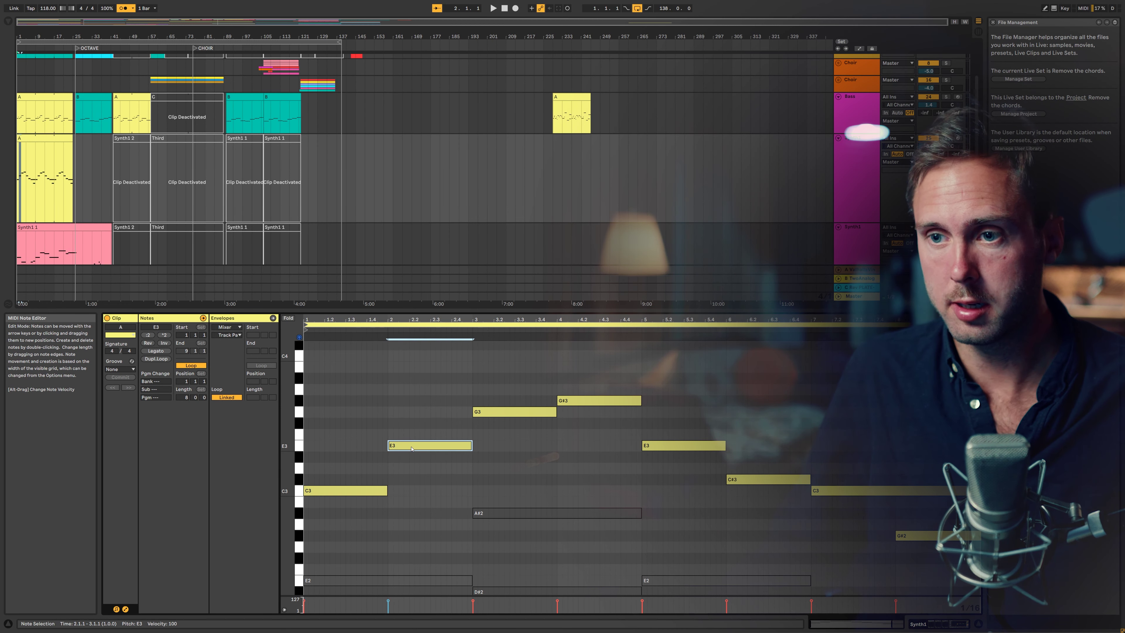
left_click(506, 414)
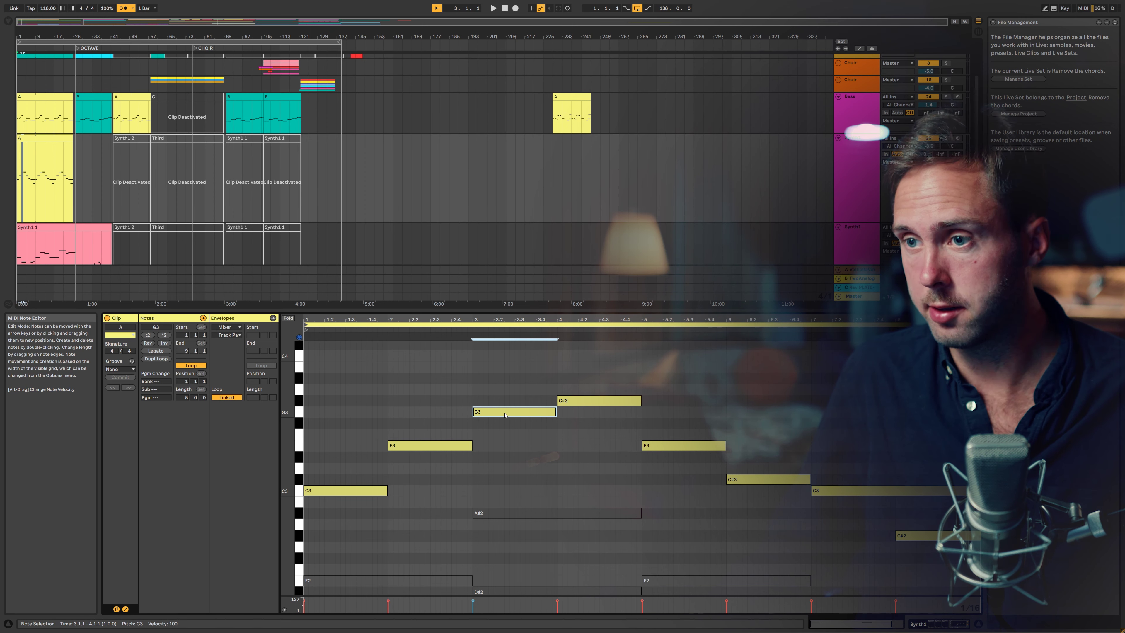
left_click(589, 401)
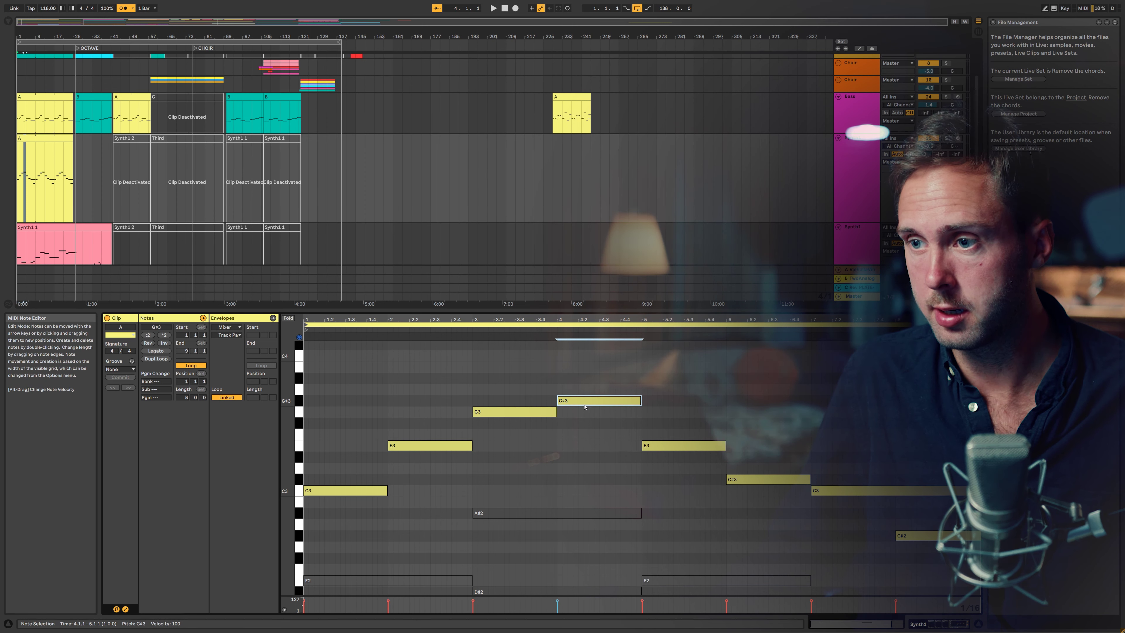
left_click(674, 448)
scroll(674, 452, "up", 2)
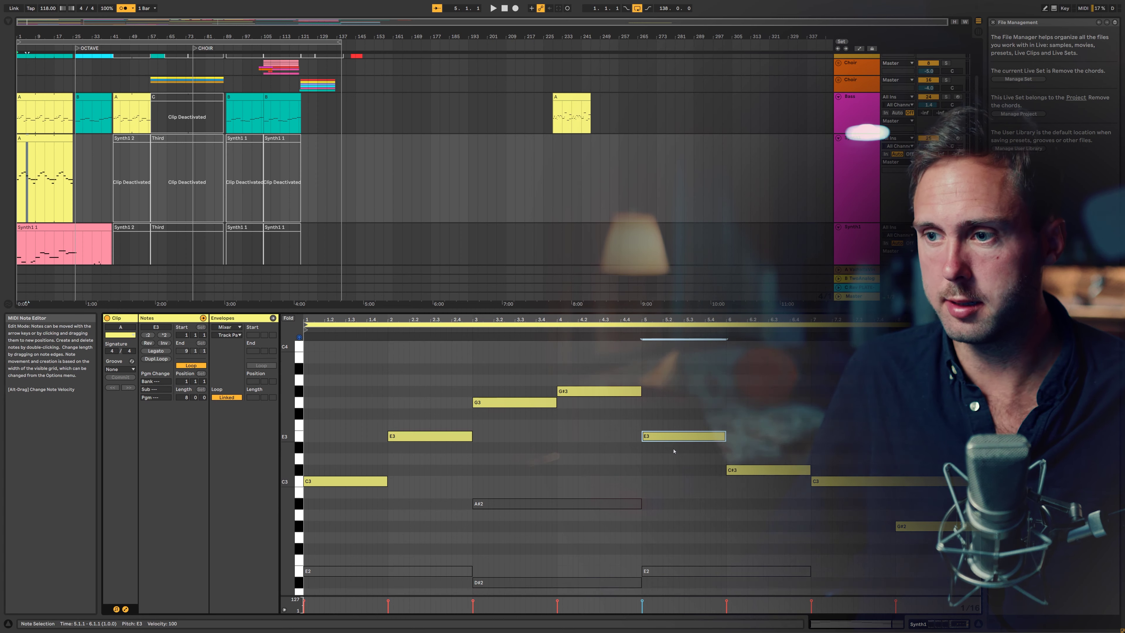
left_click(751, 488)
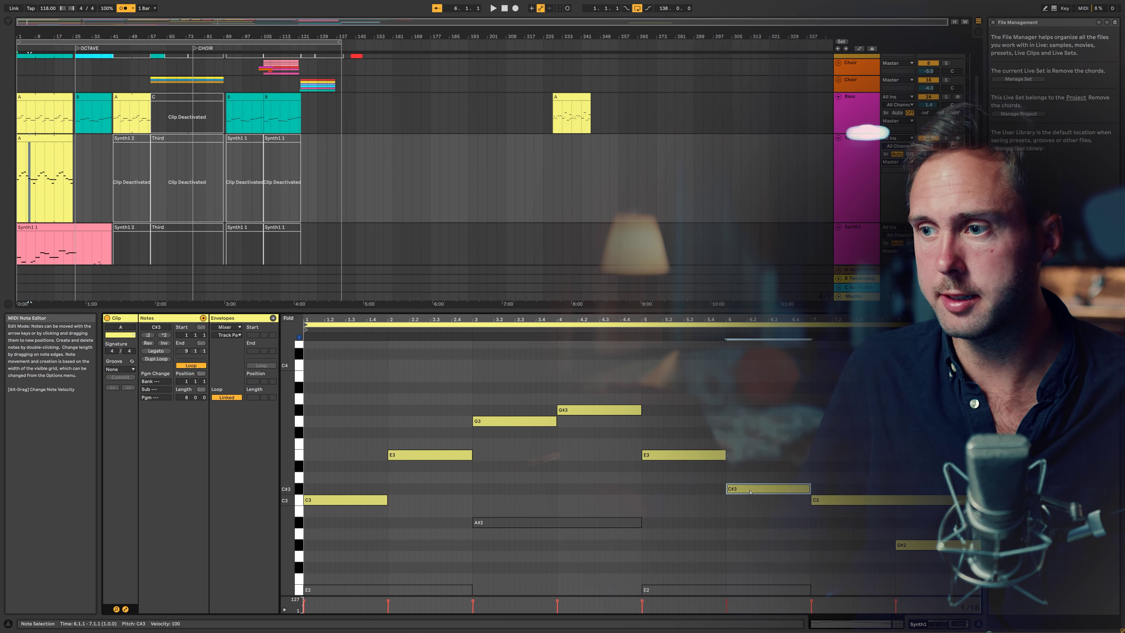
left_click(908, 500)
scroll(911, 490, "down", 5)
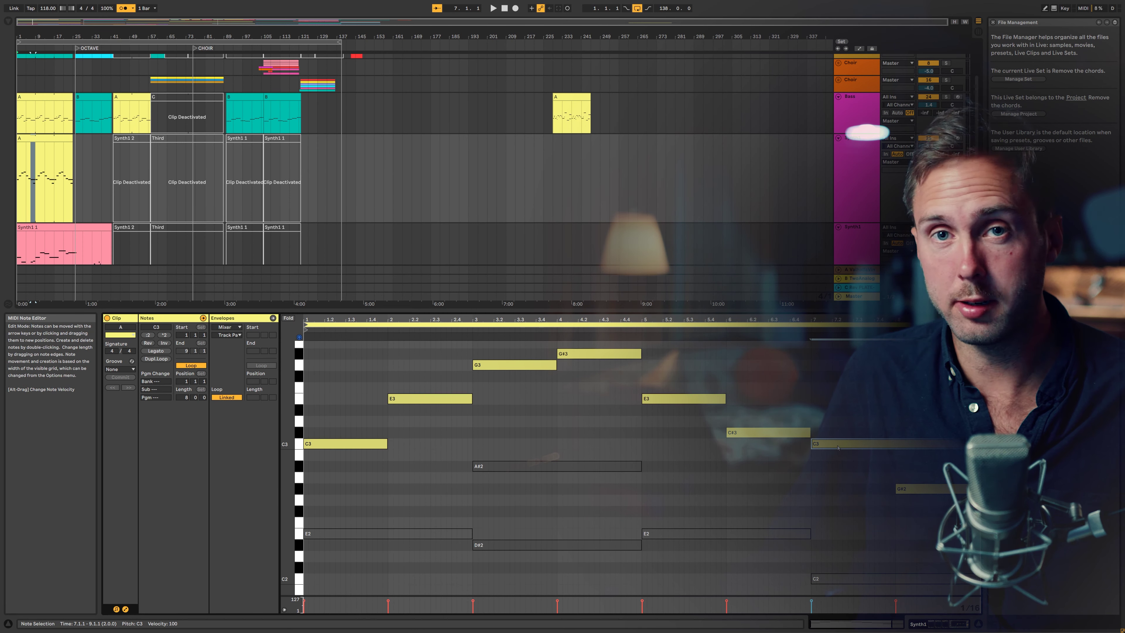
left_click(912, 489)
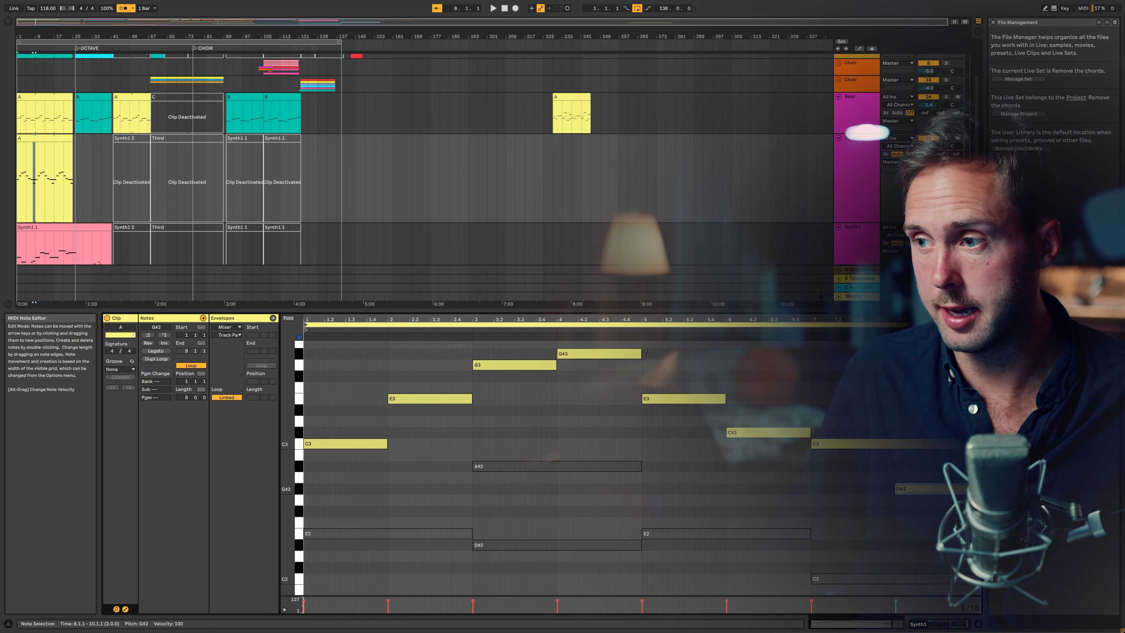
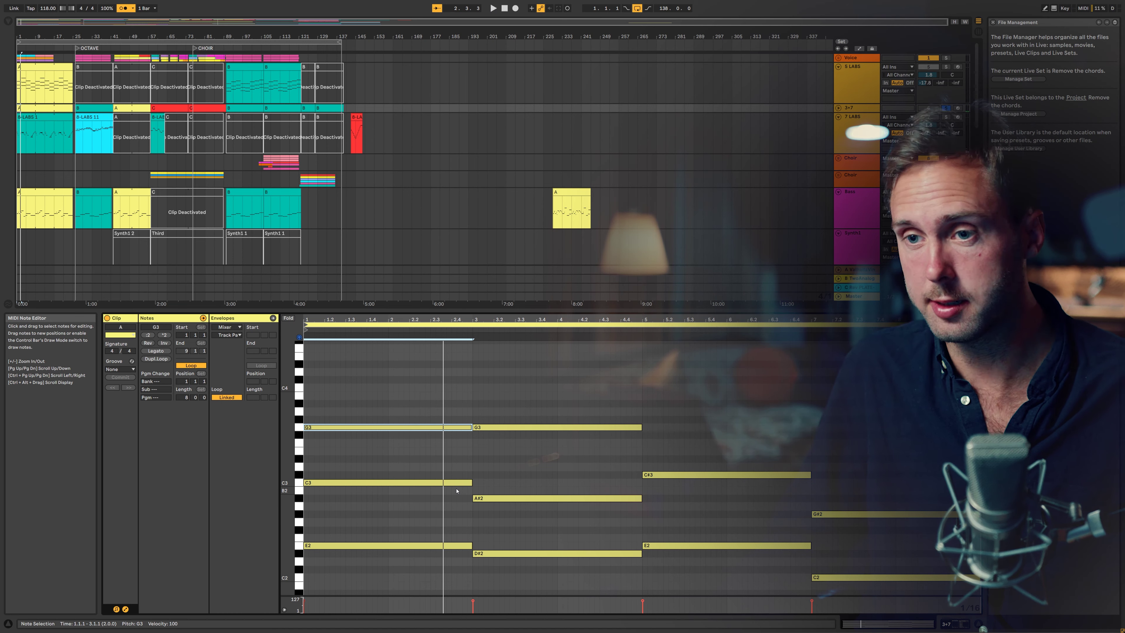
Duplicate the D#2 at 3.1, transpose the copy to D4 on top of the second chord, and play the result.
left_click(516, 554)
key("ctrl+c")
key("ctrl+v")
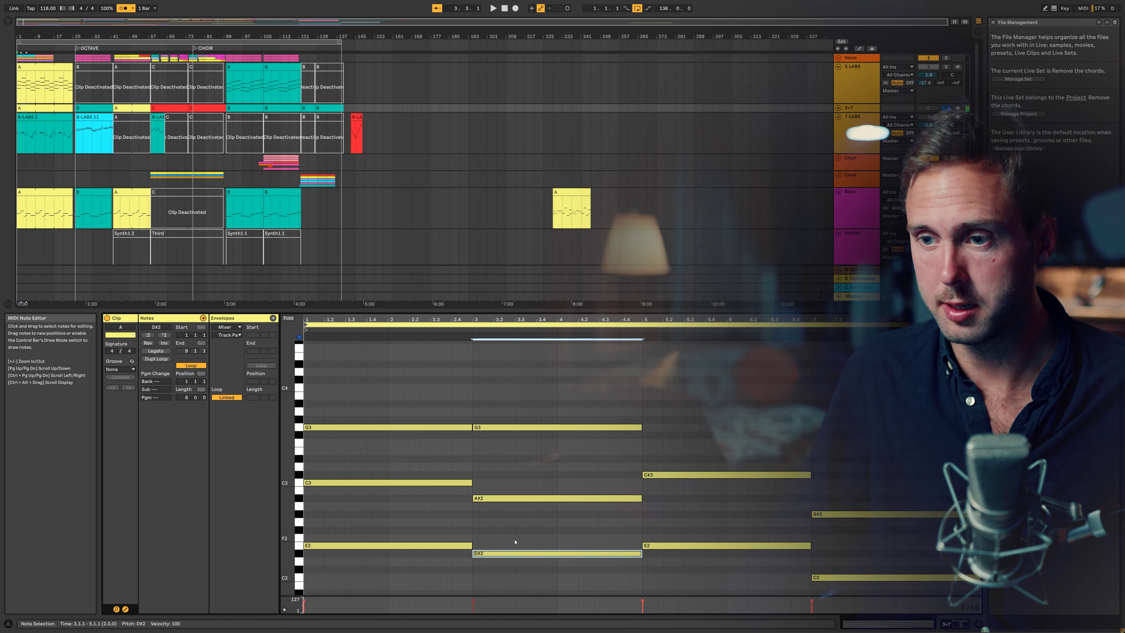
key("Down")
key("Down")
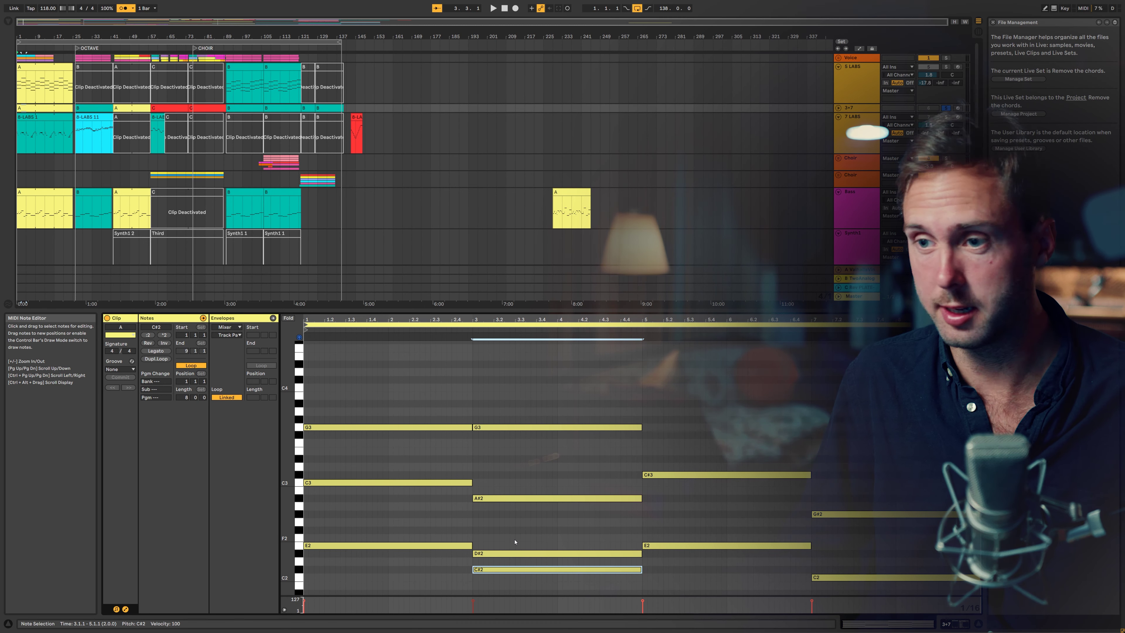
key("shift+Up")
key("shift+Up")
key("space")
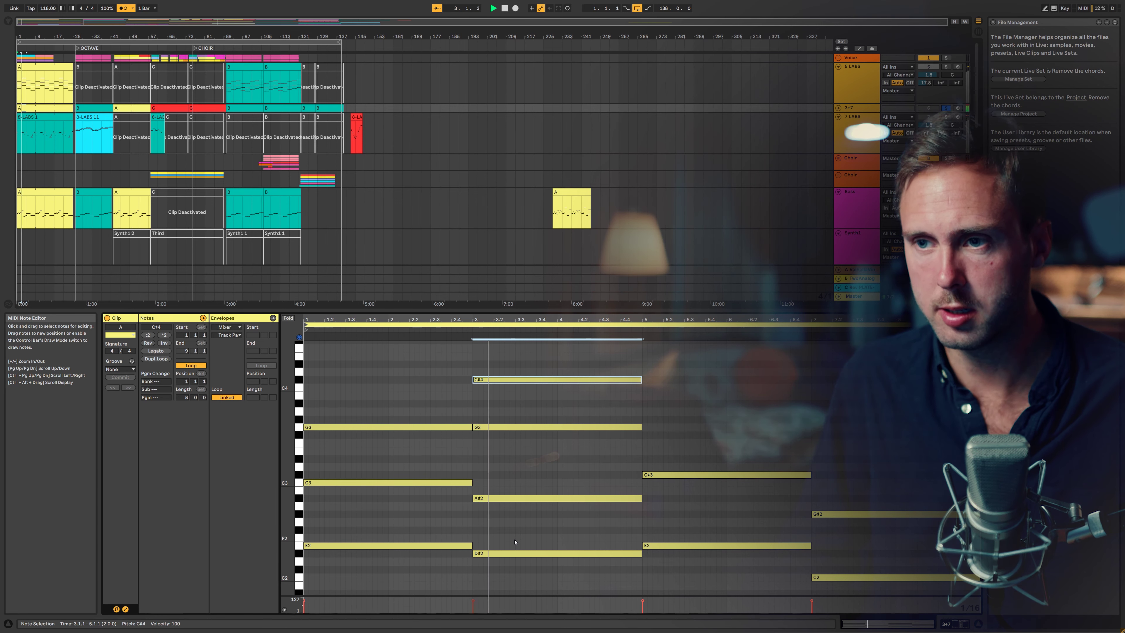
key("Up")
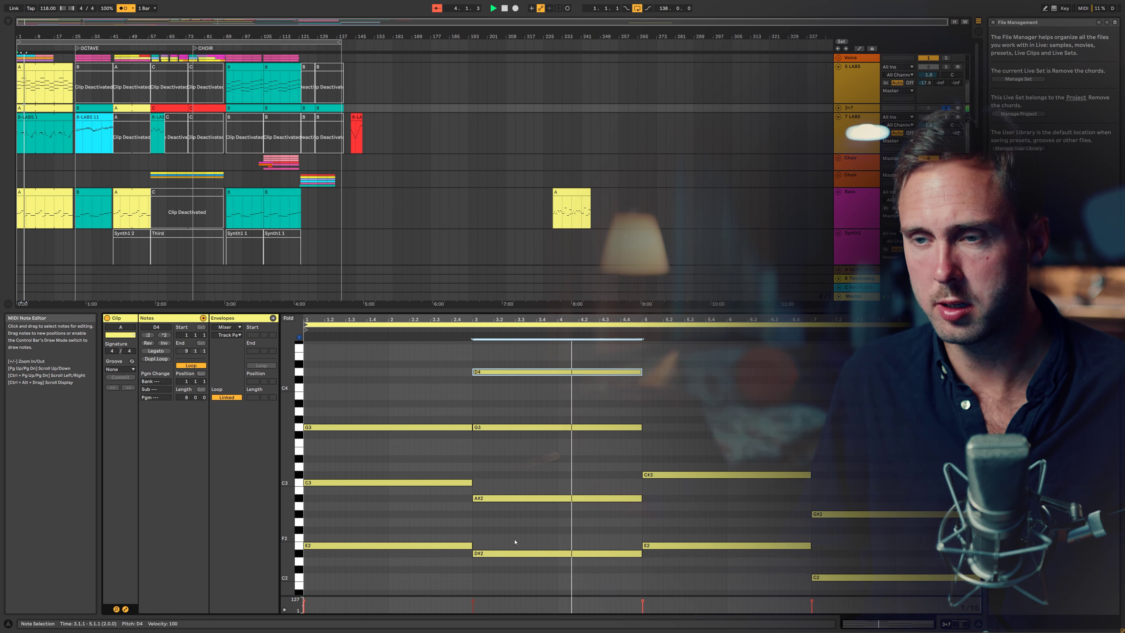
key("space")
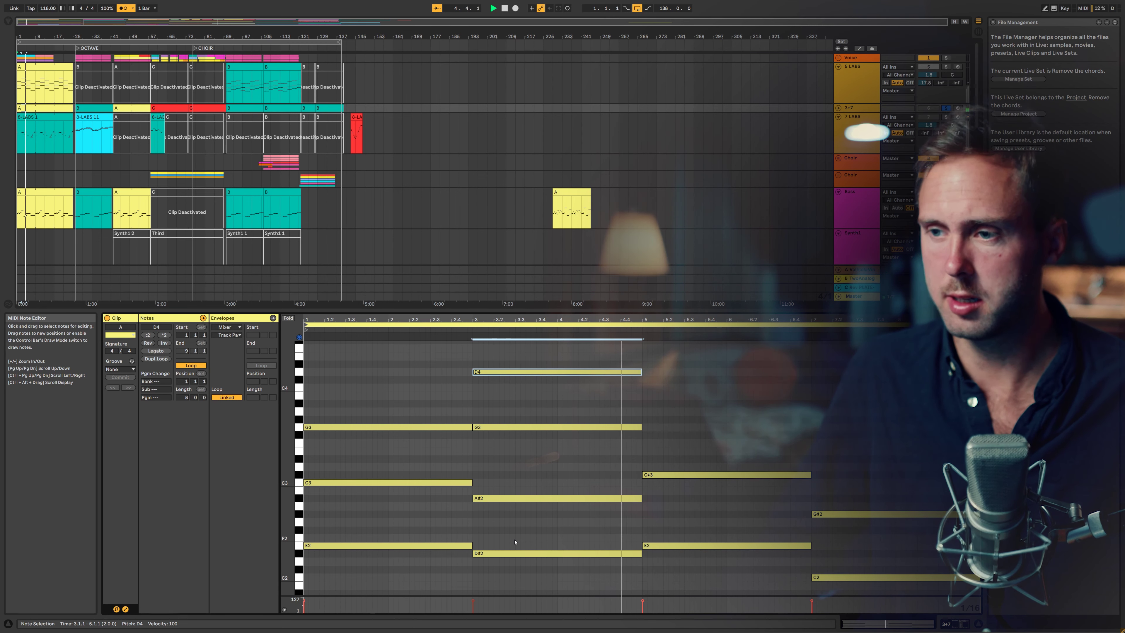
Duplicate the A1 at 5.1, lower the copy one semitone, raise it two octaves to G#3, and play the third chord.
scroll(815, 526, "down", 2)
left_click(725, 554)
key("ctrl+c")
key("ctrl+v")
key("Down")
key("shift+Up")
key("shift+Up")
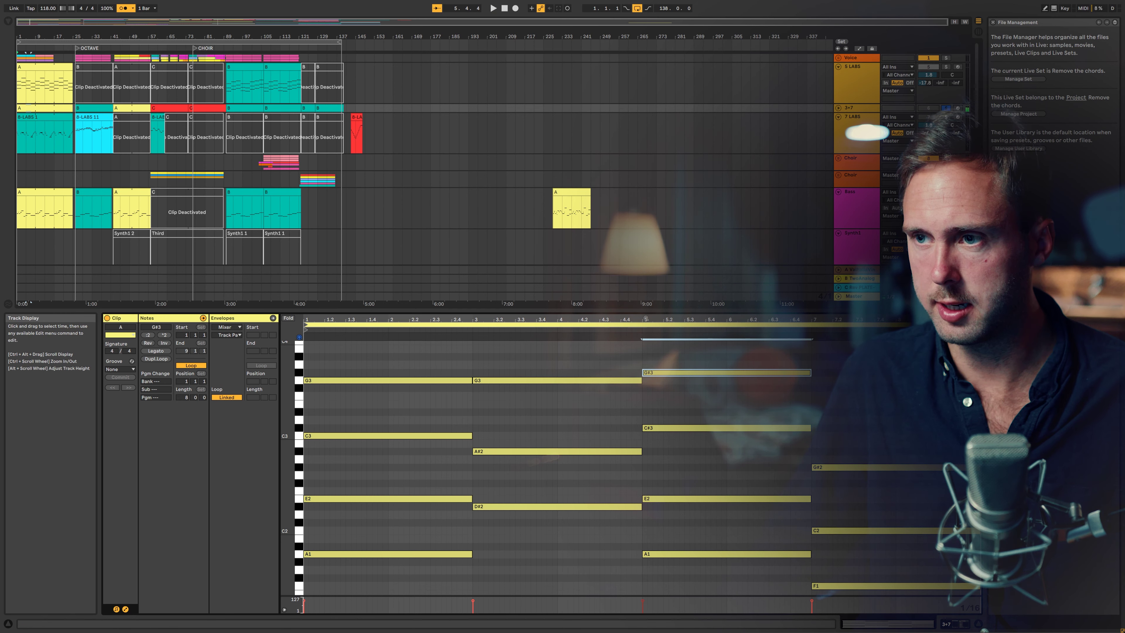
left_click(638, 331)
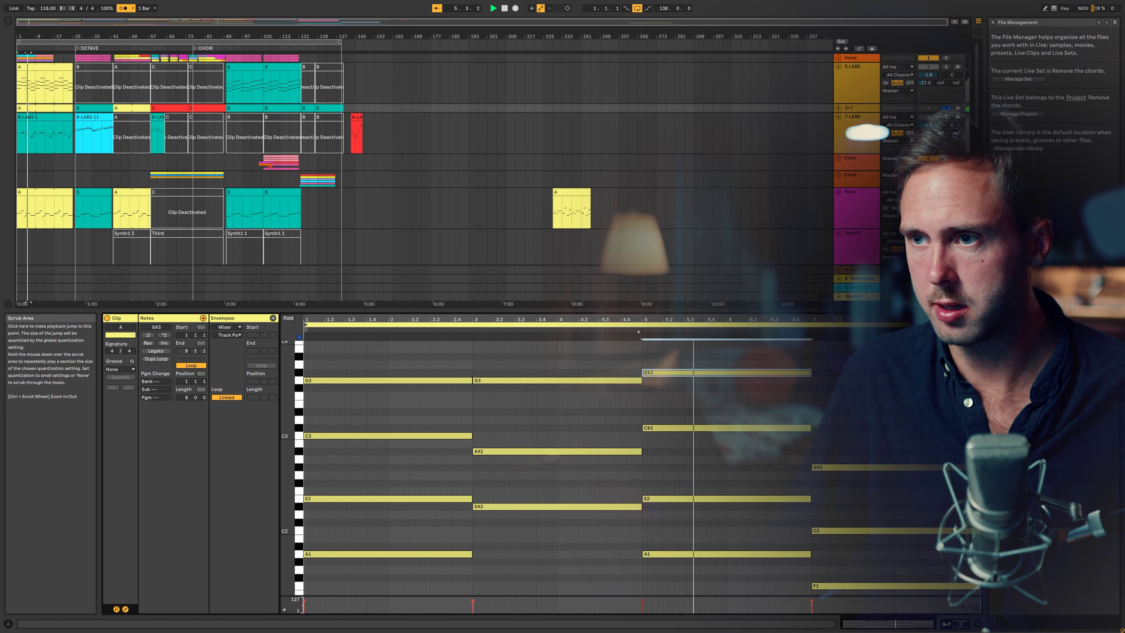
key("space")
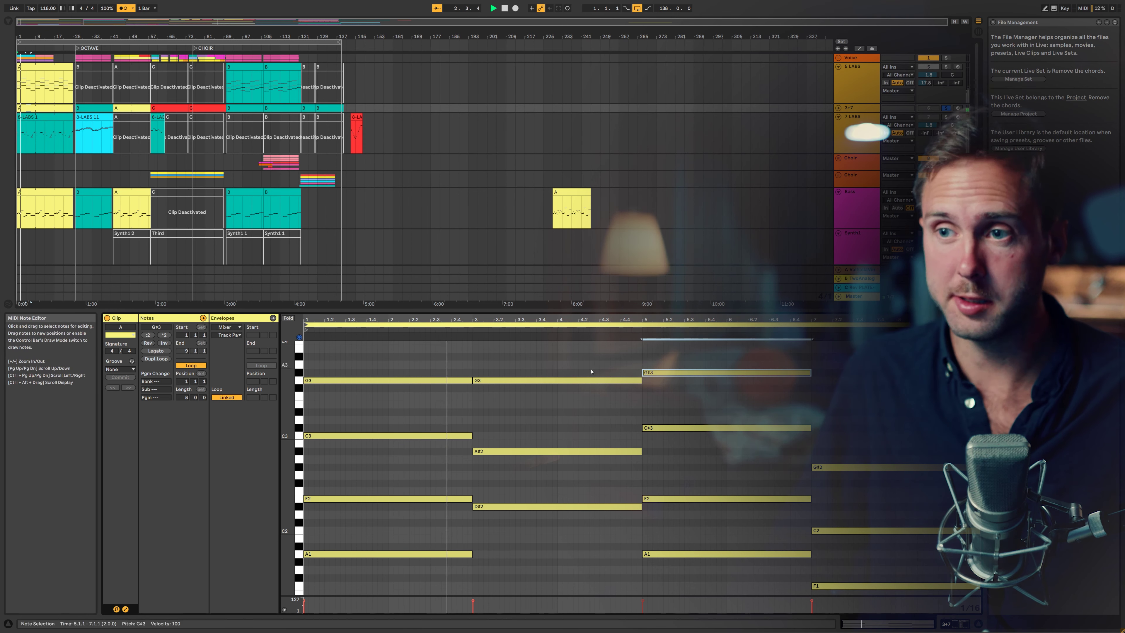
Look over the notes of the extended chords and play the clip from its start.
scroll(589, 375, "up", 3)
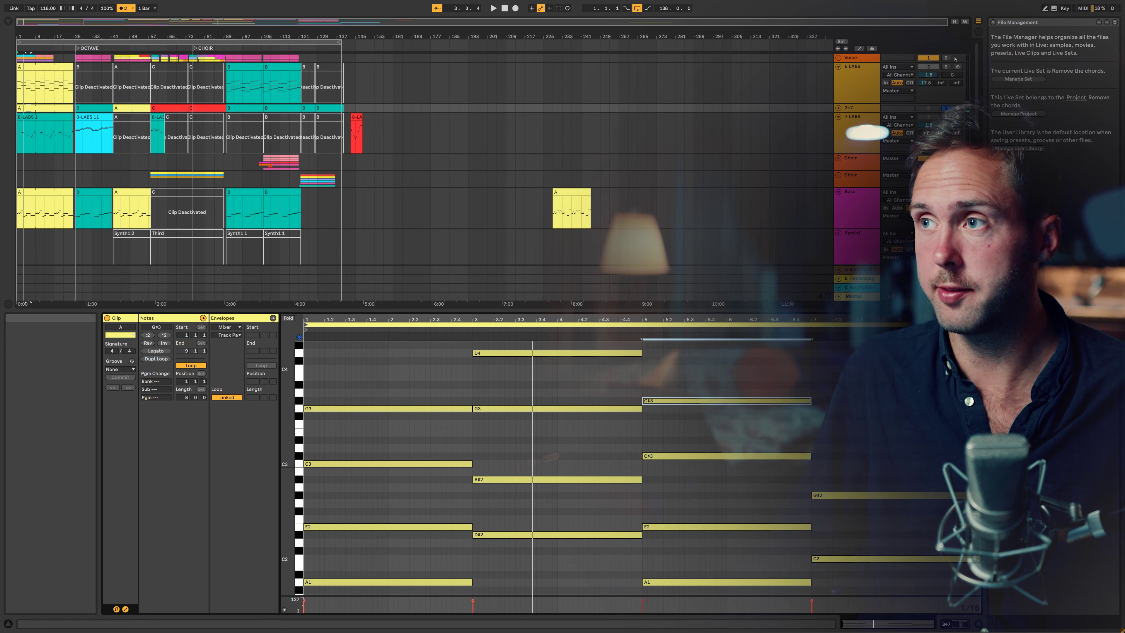
scroll(502, 385, "down", 2)
scroll(502, 385, "up", 2)
scroll(501, 384, "down", 2)
scroll(503, 387, "up", 1)
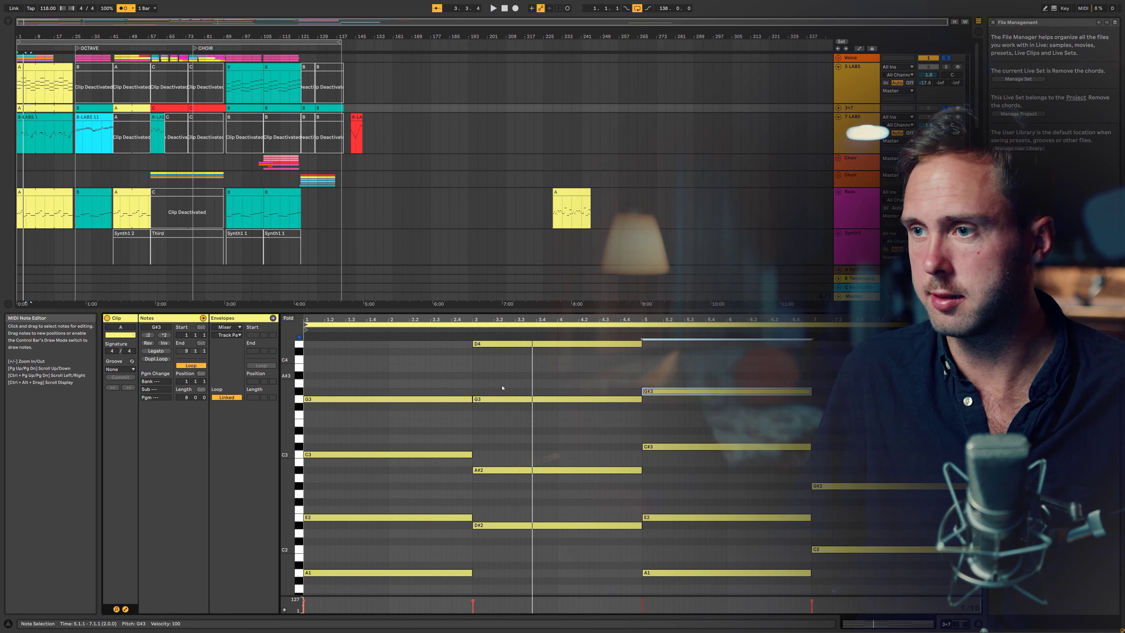
scroll(502, 388, "up", 1)
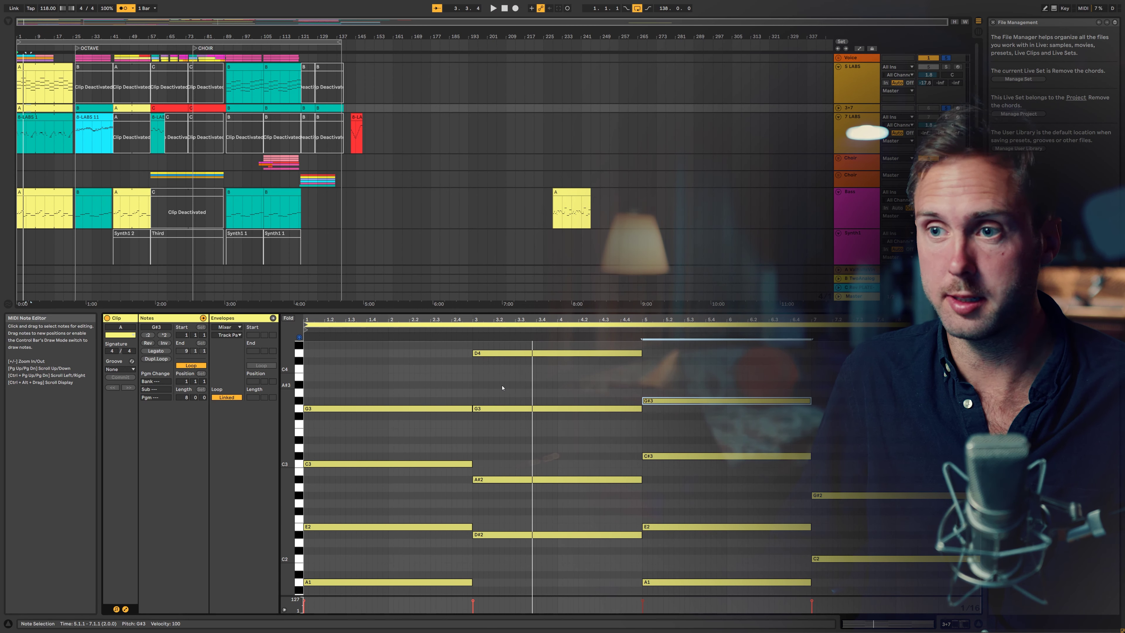
key("space")
scroll(503, 390, "up", 2)
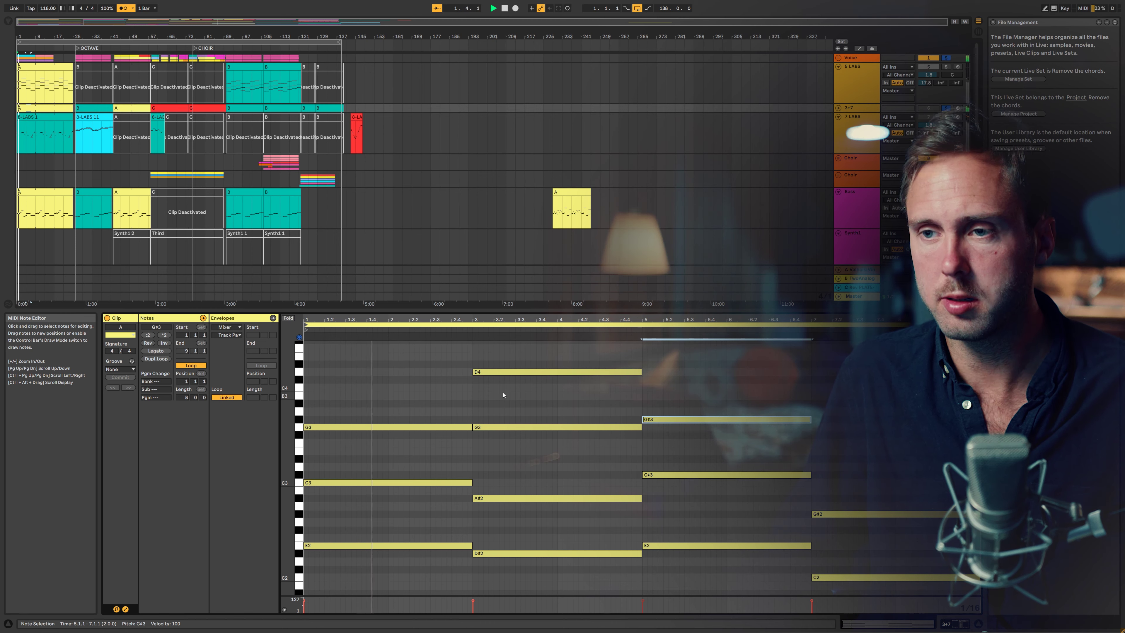
scroll(503, 395, "up", 2)
scroll(504, 395, "down", 3)
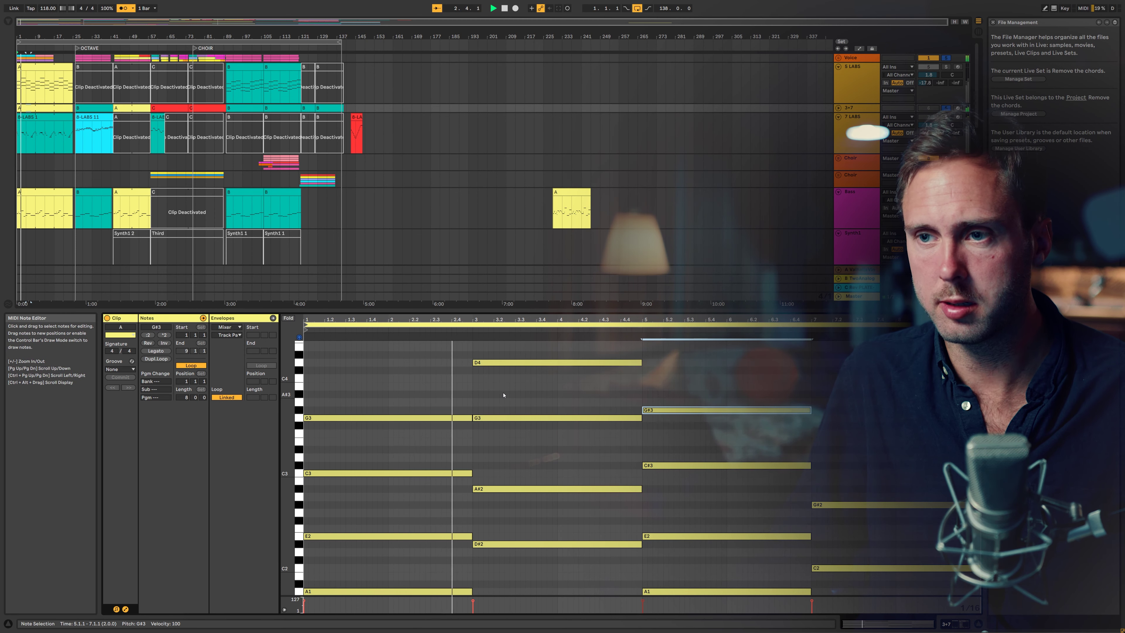
Lower the third chord's G#3 one semitone to G3, play the clip from its start, and raise the note back to G#3.
scroll(503, 395, "up", 1)
scroll(504, 395, "down", 3)
scroll(503, 394, "down", 2)
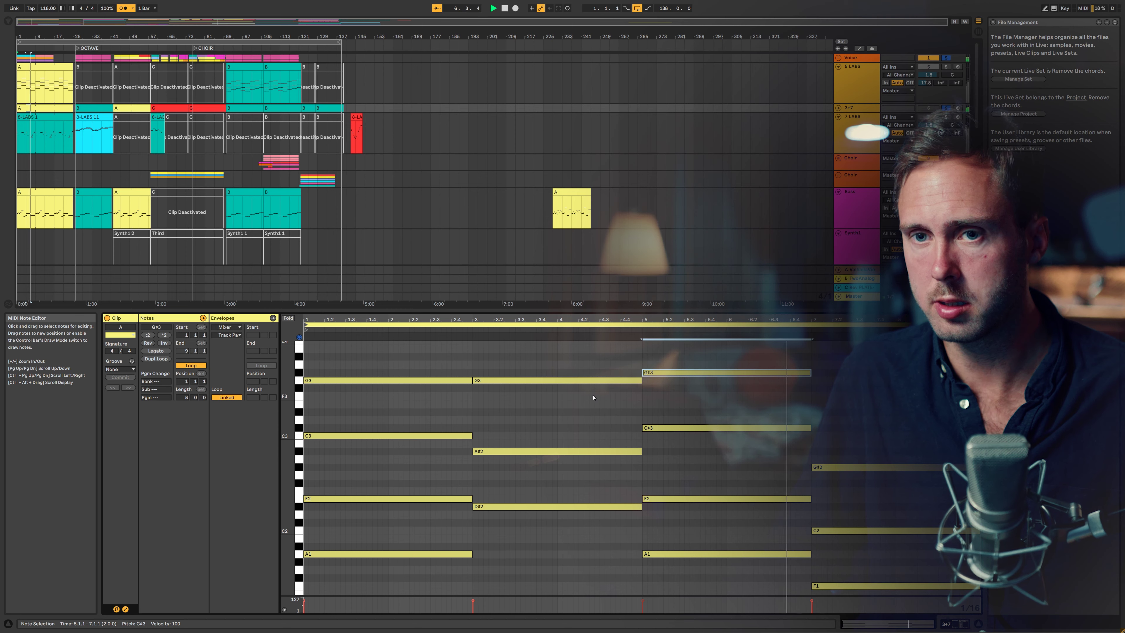
key("space")
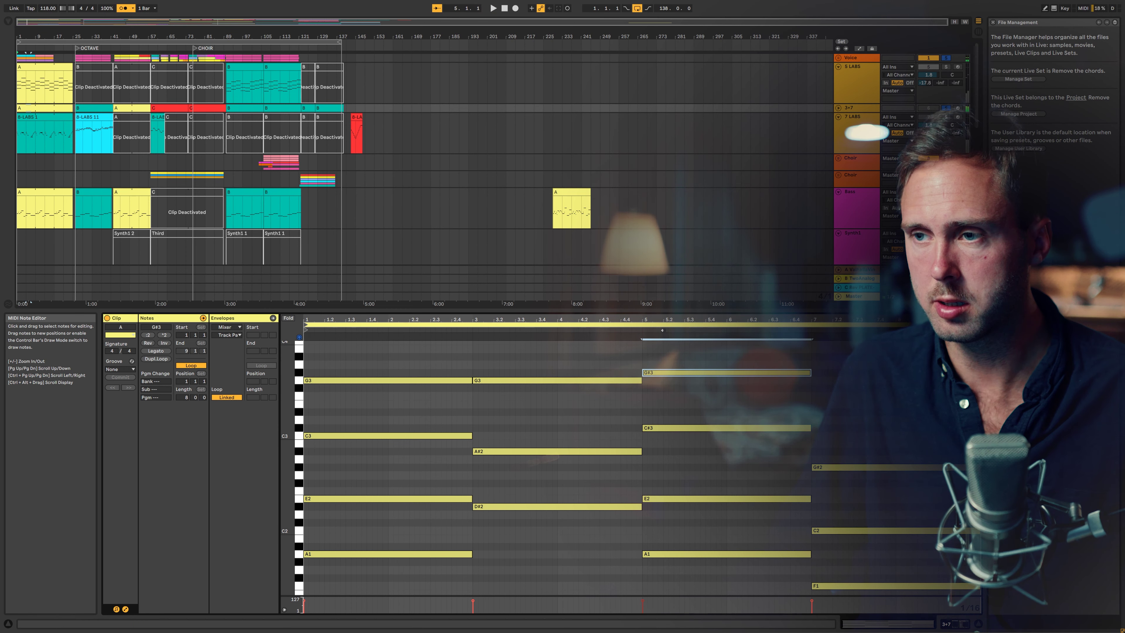
key("Down")
key("space")
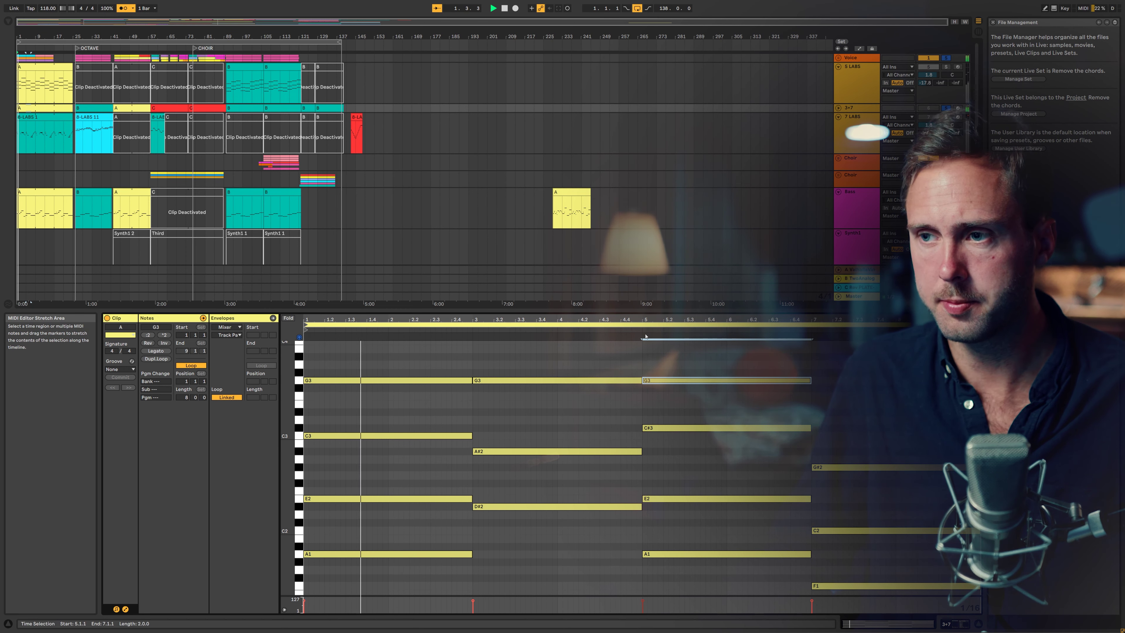
scroll(636, 368, "up", 2)
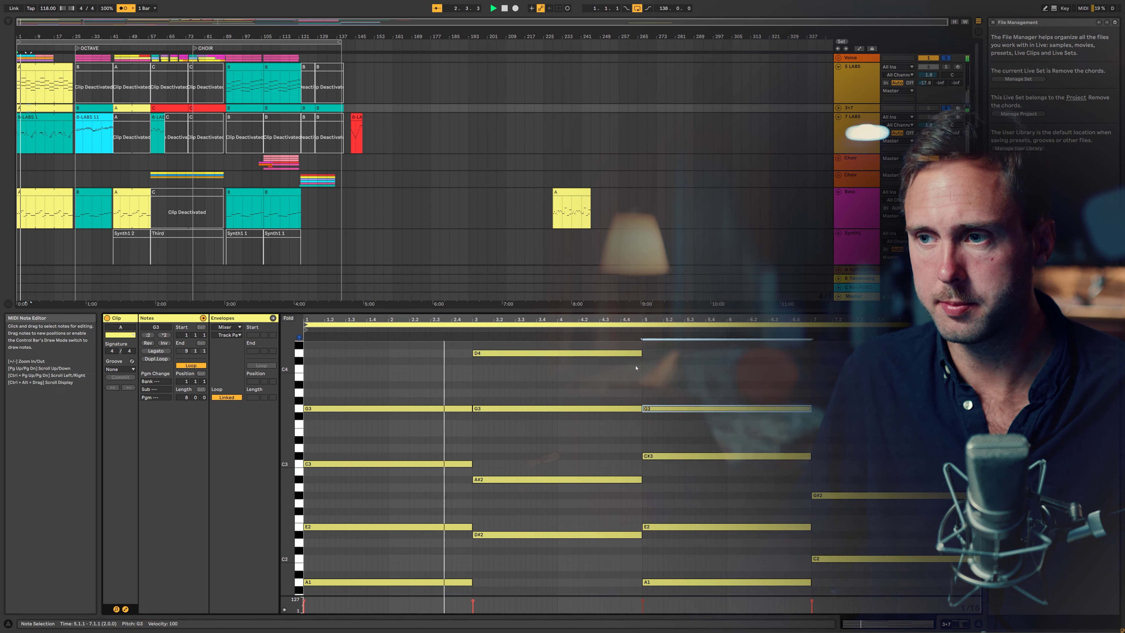
scroll(636, 368, "up", 1)
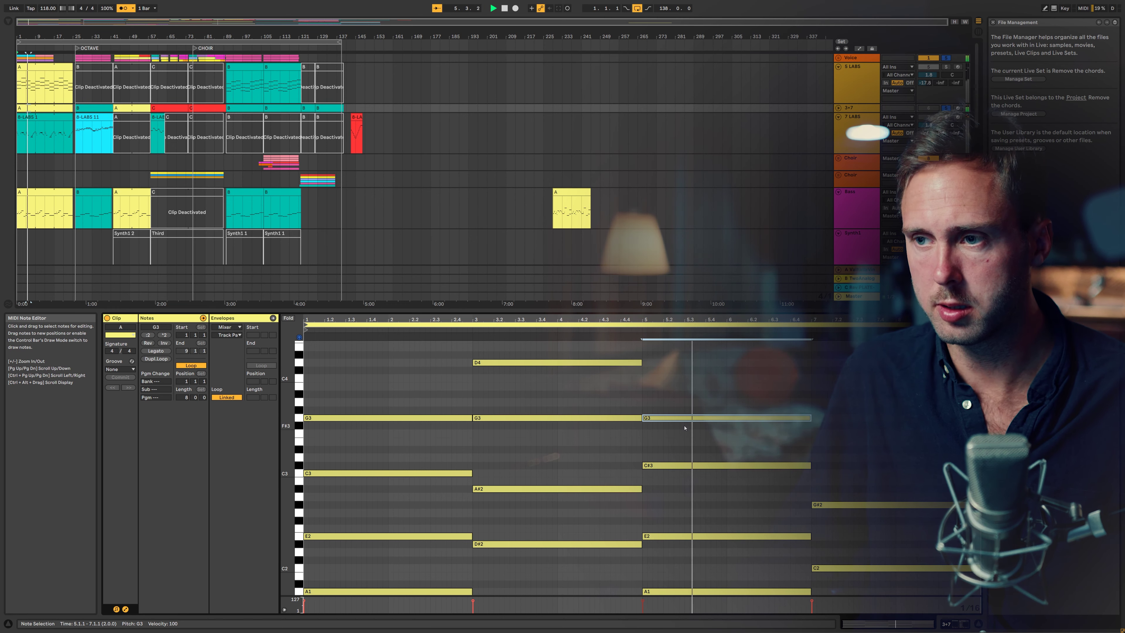
key("Up")
Duplicate the F1 at 7.1, lower the copy two semitones, raise it two octaves to D#3, and go over the fourth chord.
scroll(805, 446, "down", 3)
scroll(805, 446, "down", 2)
left_click(881, 491)
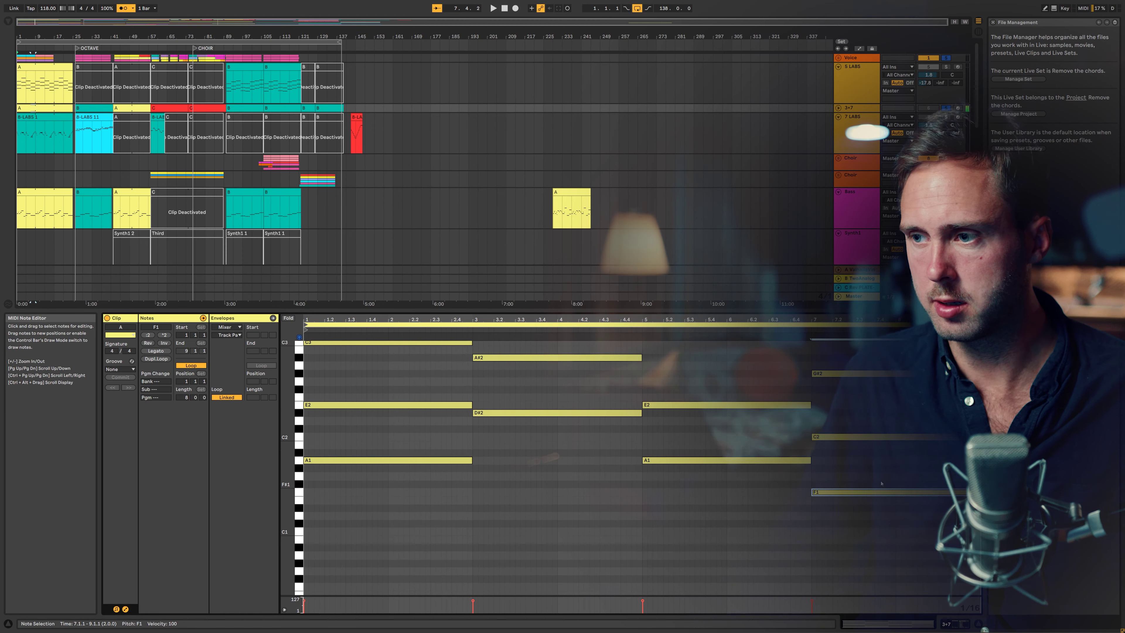
key("Down")
key("Down")
key("shift+Up")
key("shift+Up")
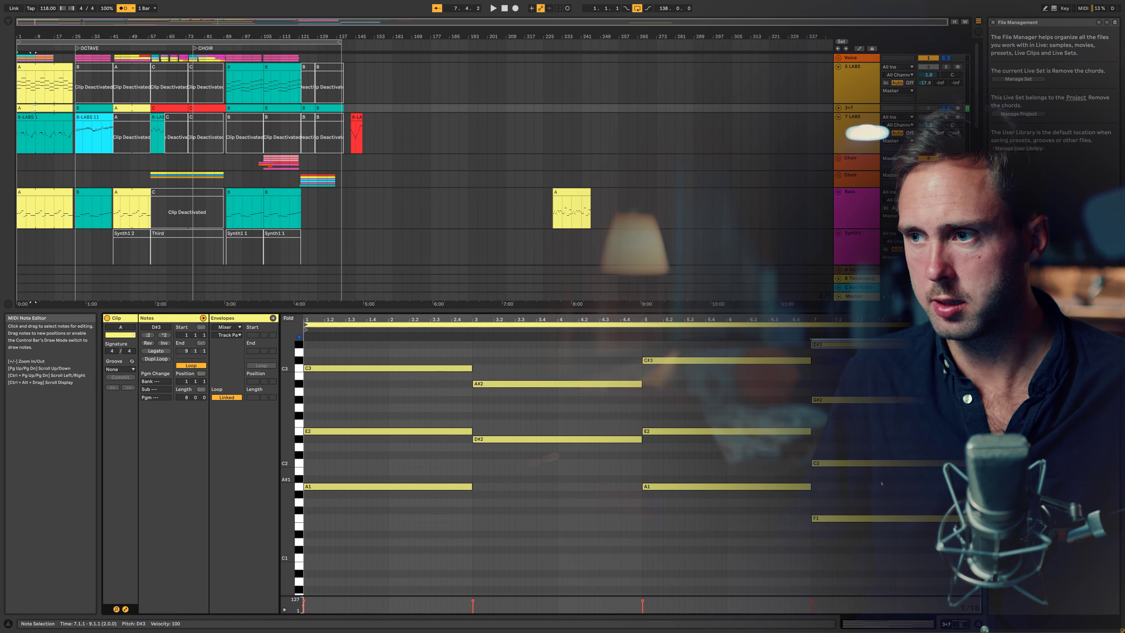
scroll(805, 446, "up", 2)
left_click(807, 327)
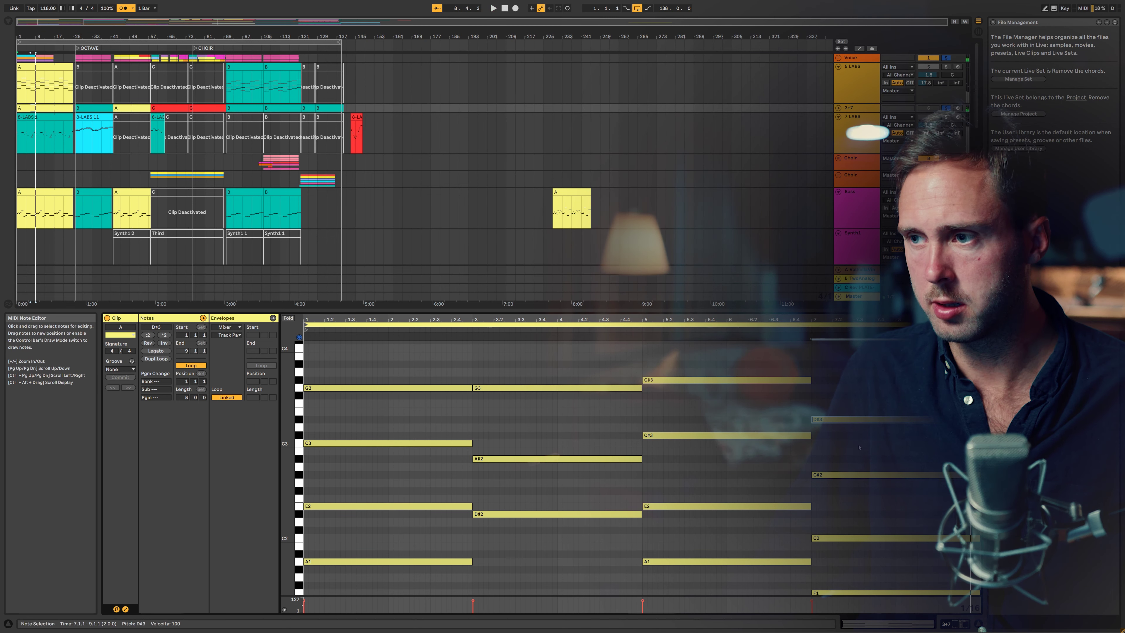
key("alt+Down")
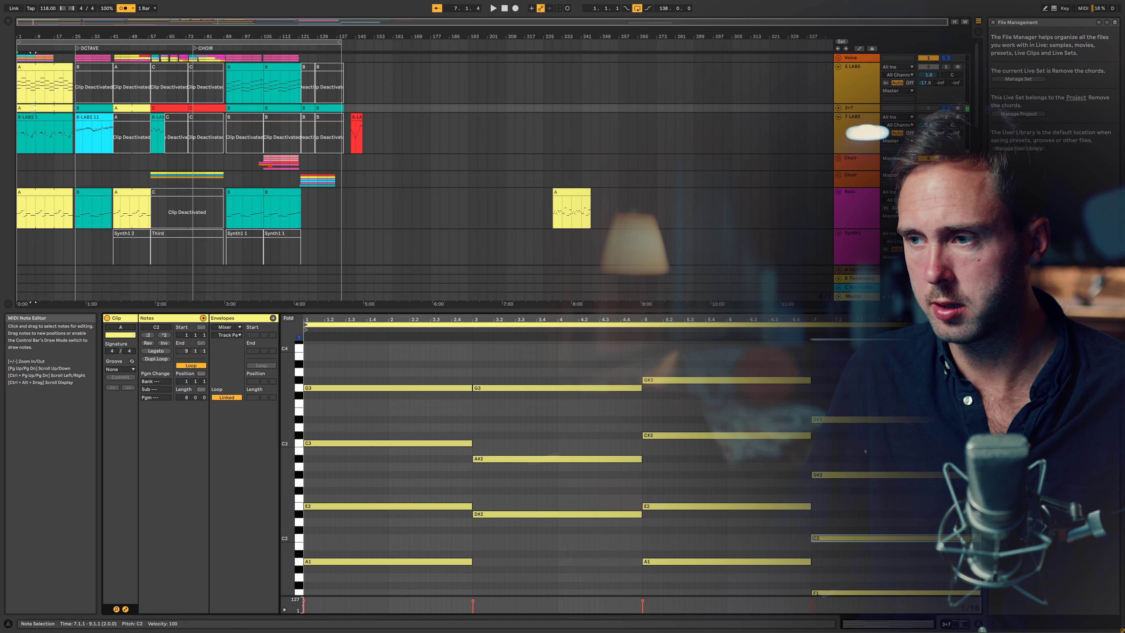
key("space")
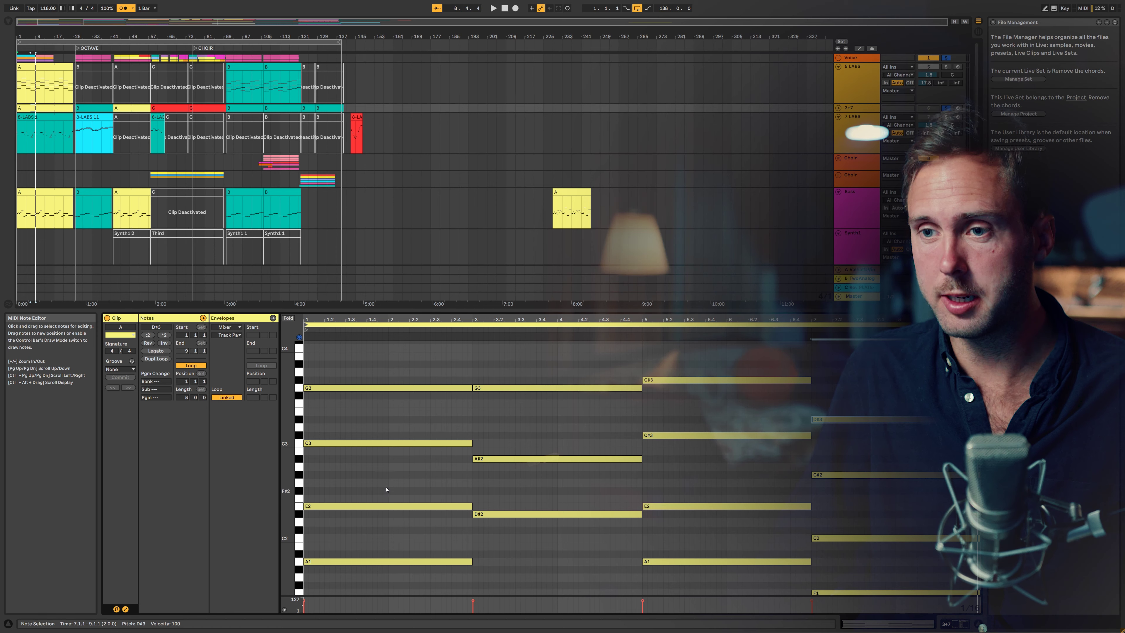
Deactivate the two lowest notes of all four chords: A1 and E2, D#2 and A#2, A1 and E2, F1 and C2.
left_click_drag(379, 478, 451, 564)
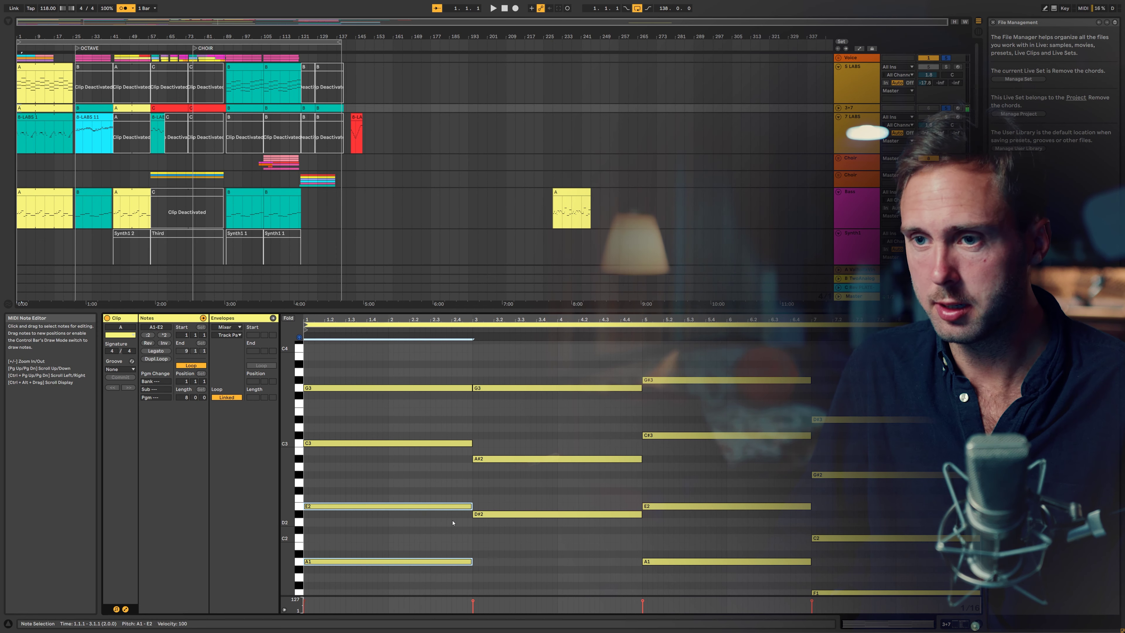
key("0")
scroll(481, 533, "down", 1)
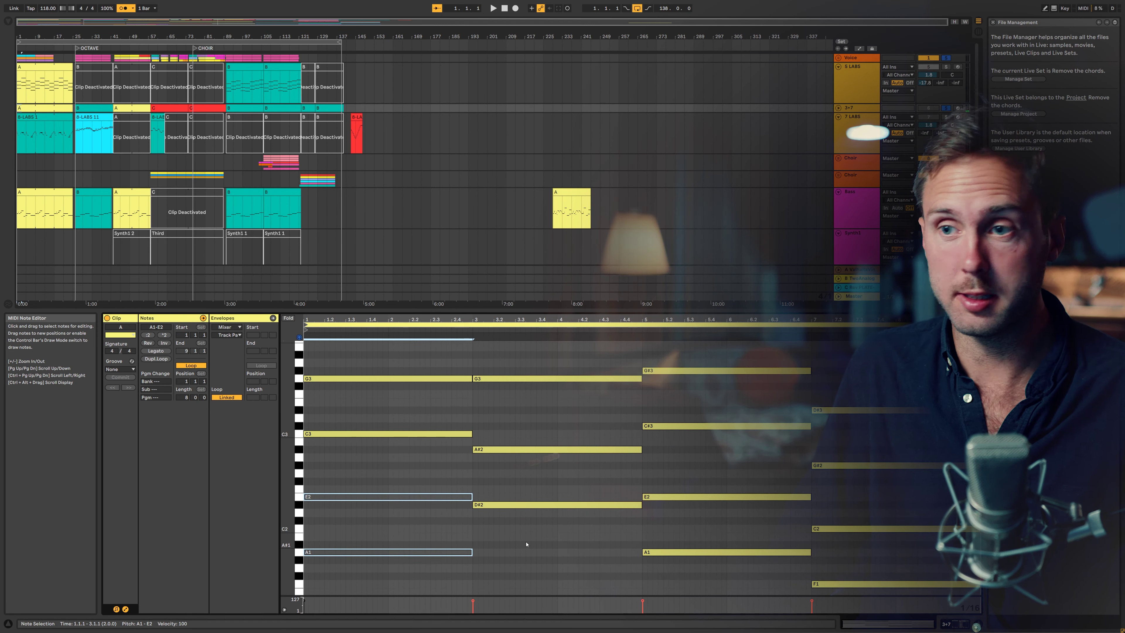
scroll(536, 547, "up", 3)
scroll(538, 547, "down", 4)
left_click_drag(539, 544, 545, 428)
key("0")
left_click_drag(713, 468, 705, 550)
key("0")
left_click_drag(839, 500, 864, 588)
key("0")
Look over the upper notes left active in each chord, including C#3–G#3 at 5.1 and G#2–D#3 at 7.1.
scroll(672, 499, "up", 3)
left_click(390, 520)
left_click(689, 469)
left_click_drag(690, 468, 695, 420)
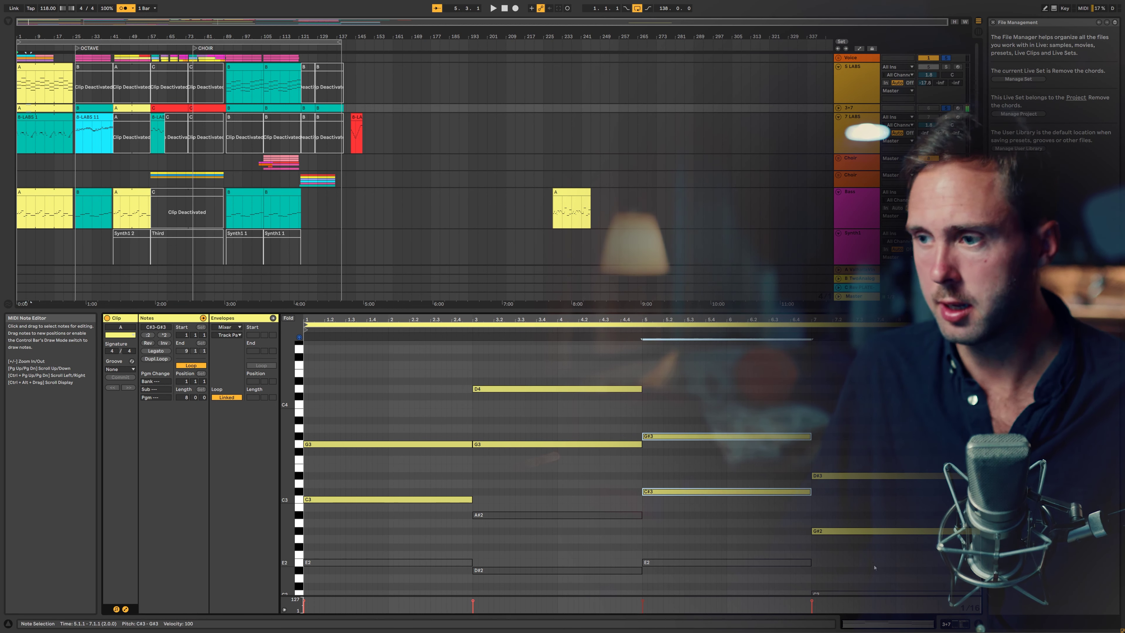
left_click_drag(866, 551, 876, 442)
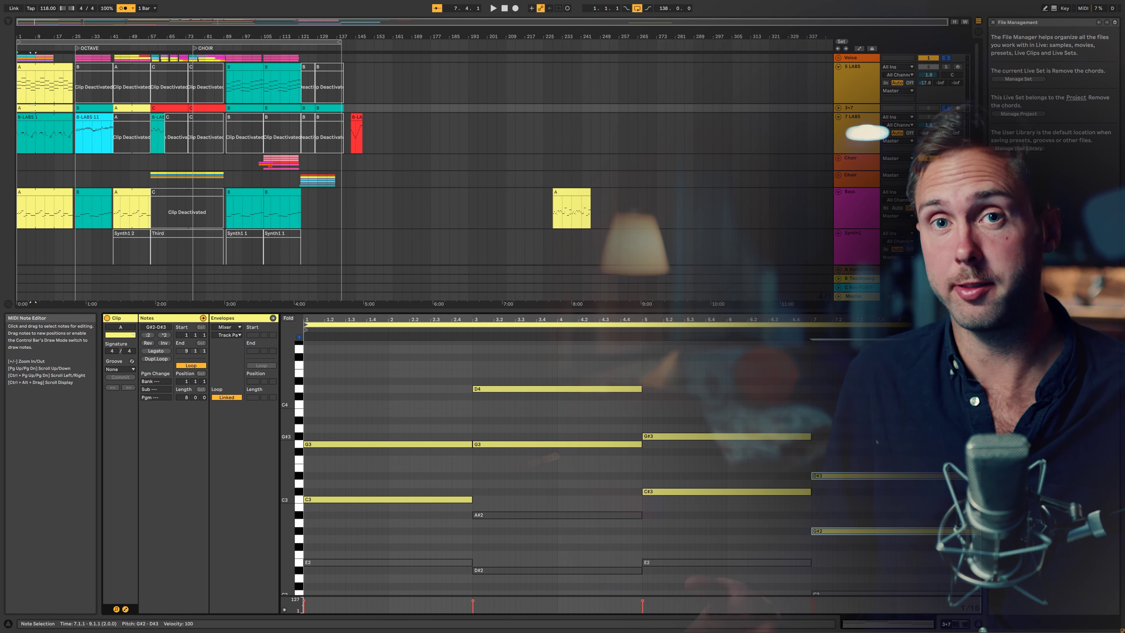
scroll(682, 473, "down", 5)
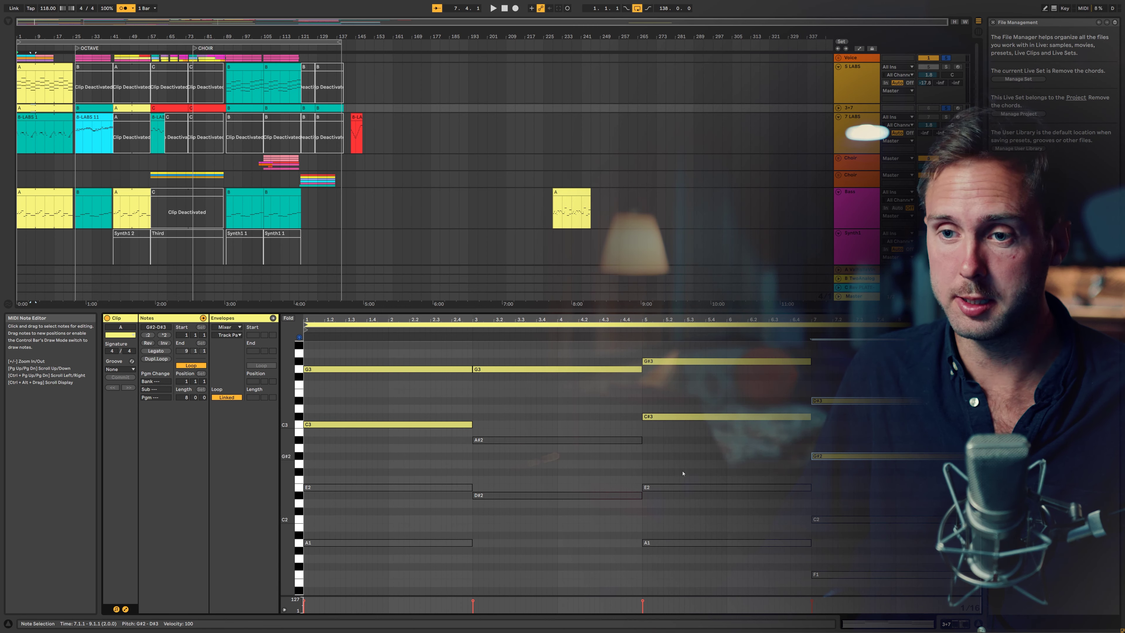
Step through the first chord's notes from the A1 up to the C3.
left_click(423, 542)
key("alt+Up")
key("alt+Up")
key("alt+Up")
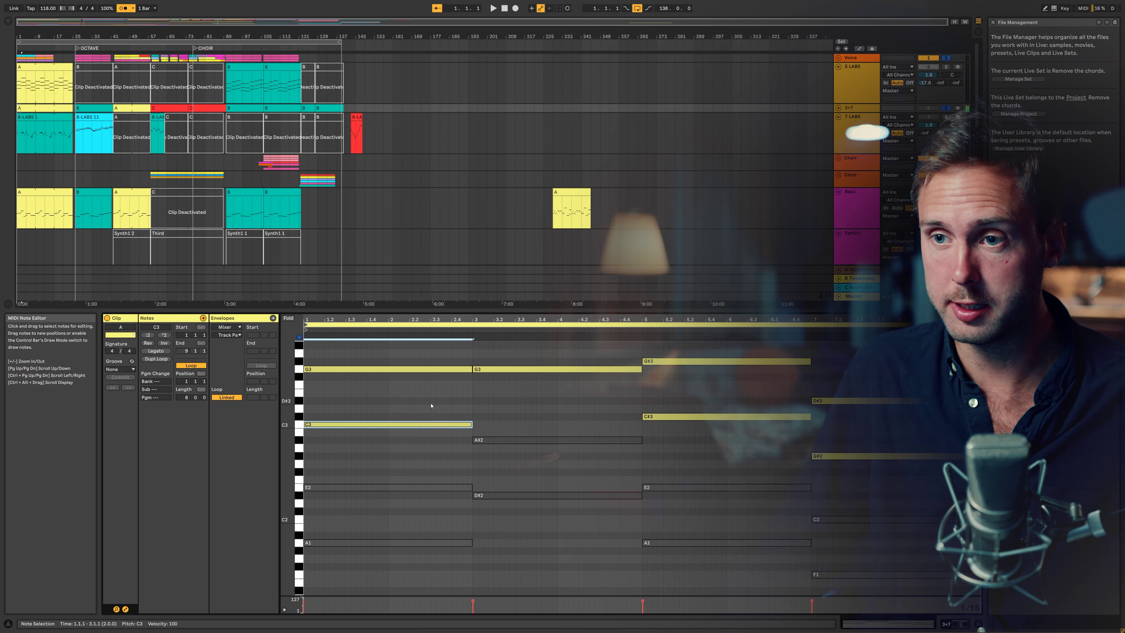
scroll(491, 420, "up", 1)
key("alt+Down")
scroll(420, 405, "up", 4)
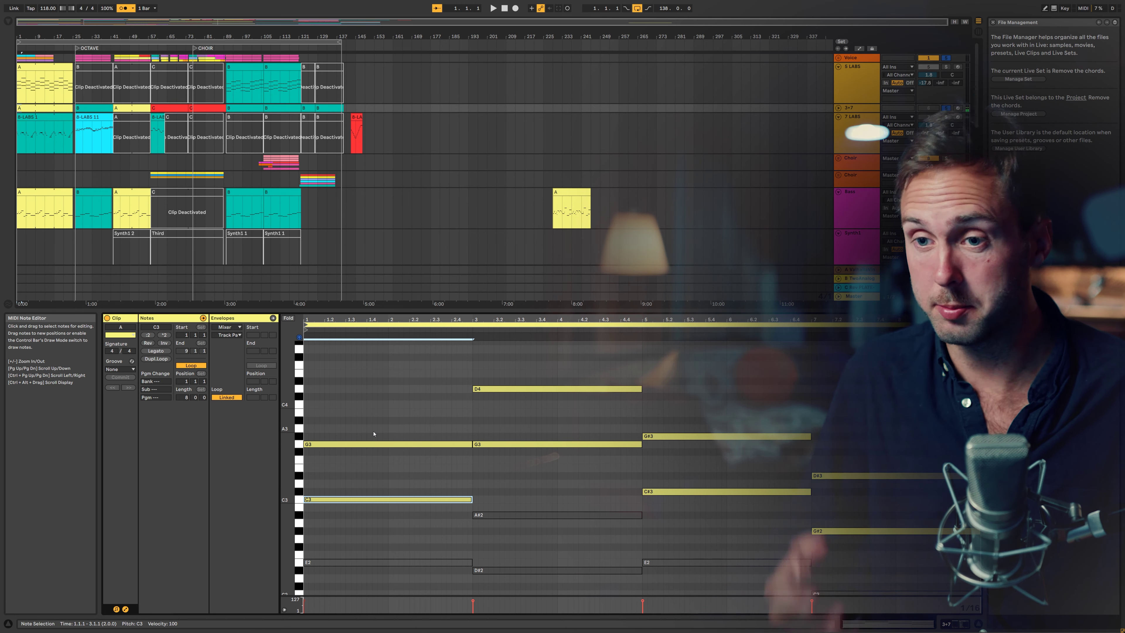
Raise the first chord's C3 one octave to C4, audition the D4 and G#3 that follow, and lower it back to C3.
key("shift+Up")
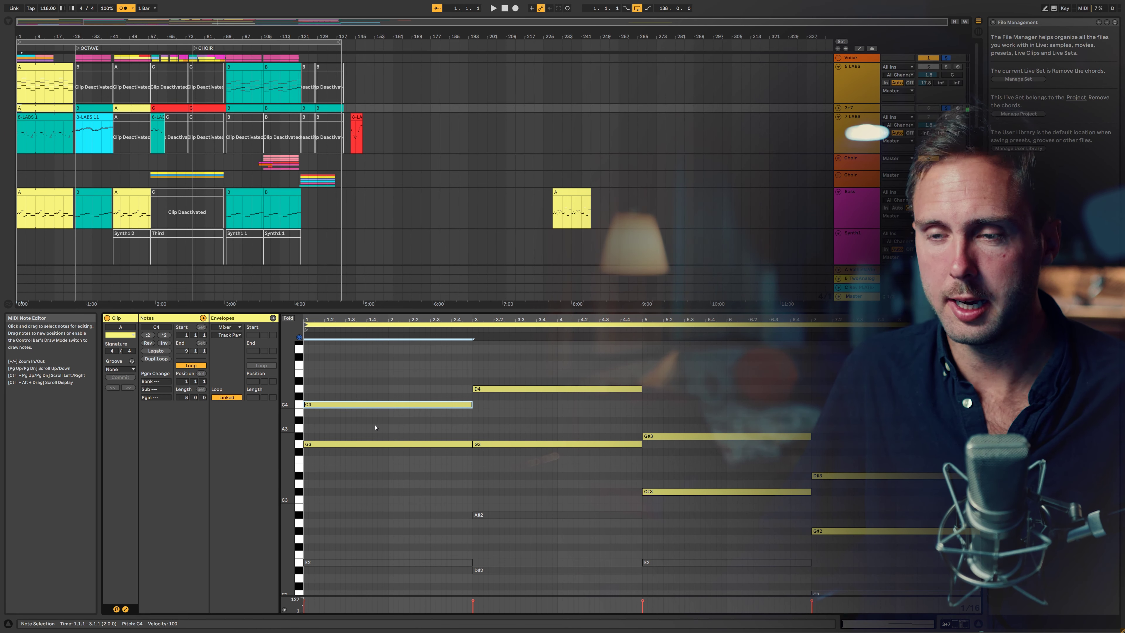
left_click(555, 389)
left_click(705, 436)
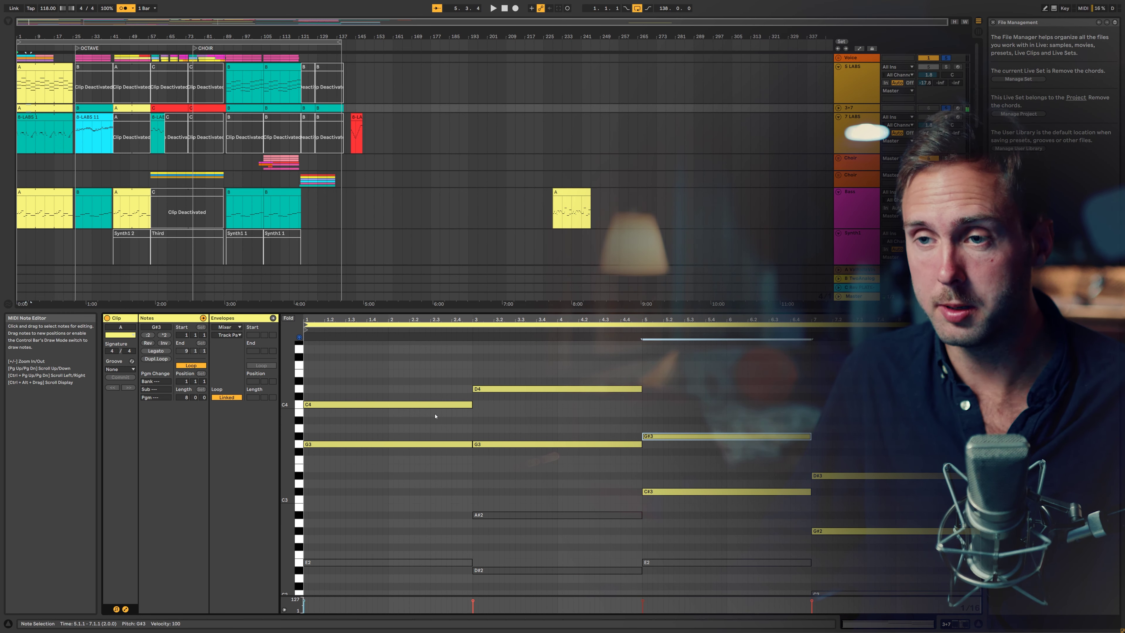
left_click(426, 404)
key("shift+Down")
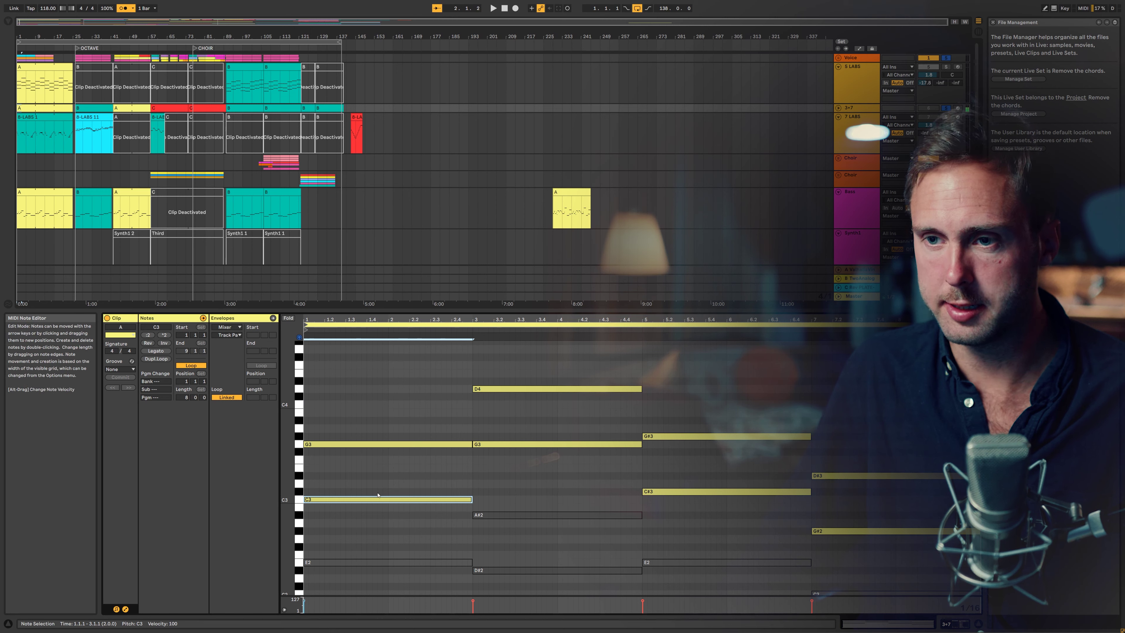
Compare the first three chords' top notes, raise the first chord's C3 one octave to C4, and audition the line again.
left_click_drag(412, 481, 436, 394)
left_click(553, 388)
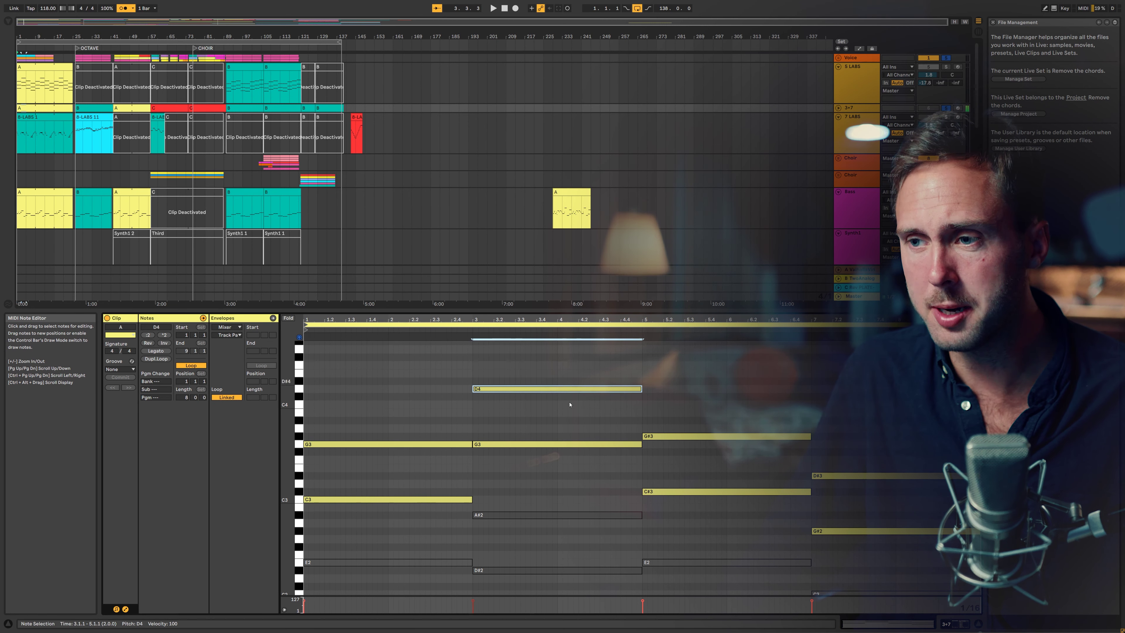
left_click(695, 436)
left_click_drag(442, 525, 433, 486)
left_click(433, 499)
key("shift+Up")
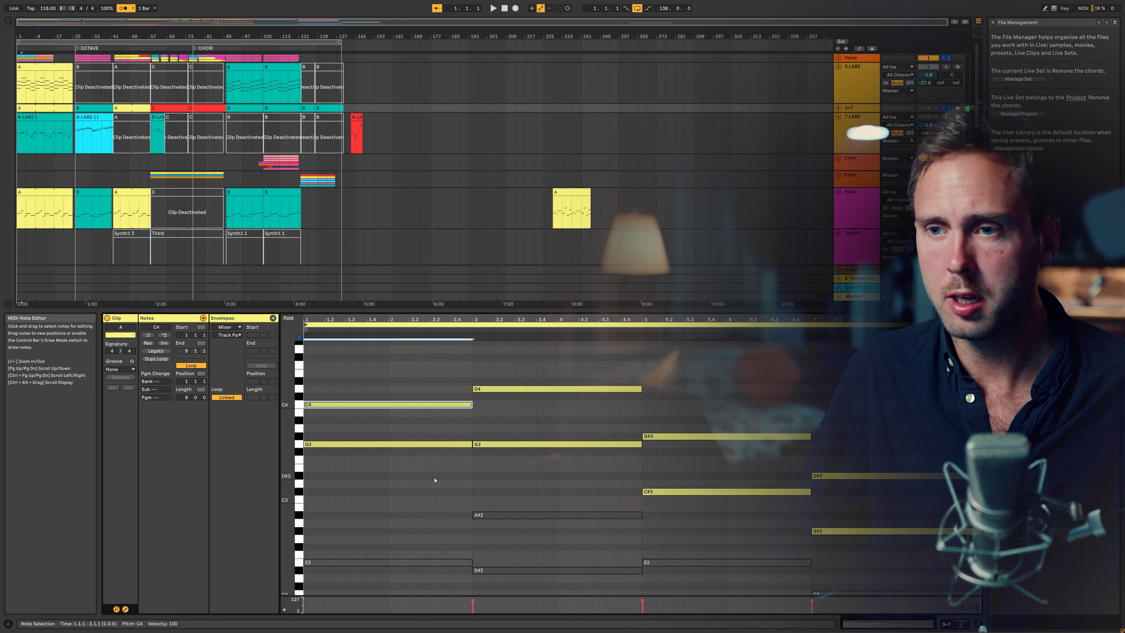
left_click(530, 396)
left_click(684, 436)
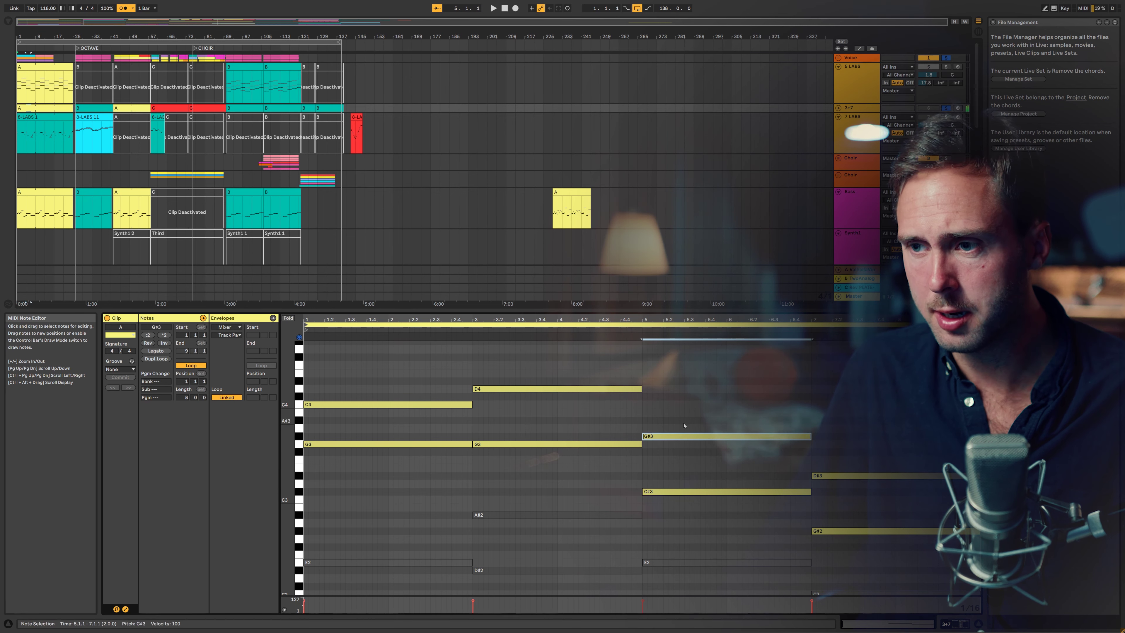
Try raising the third chord's C#3 one octave to C#4, and undo the change.
left_click(666, 491)
key("shift+Up")
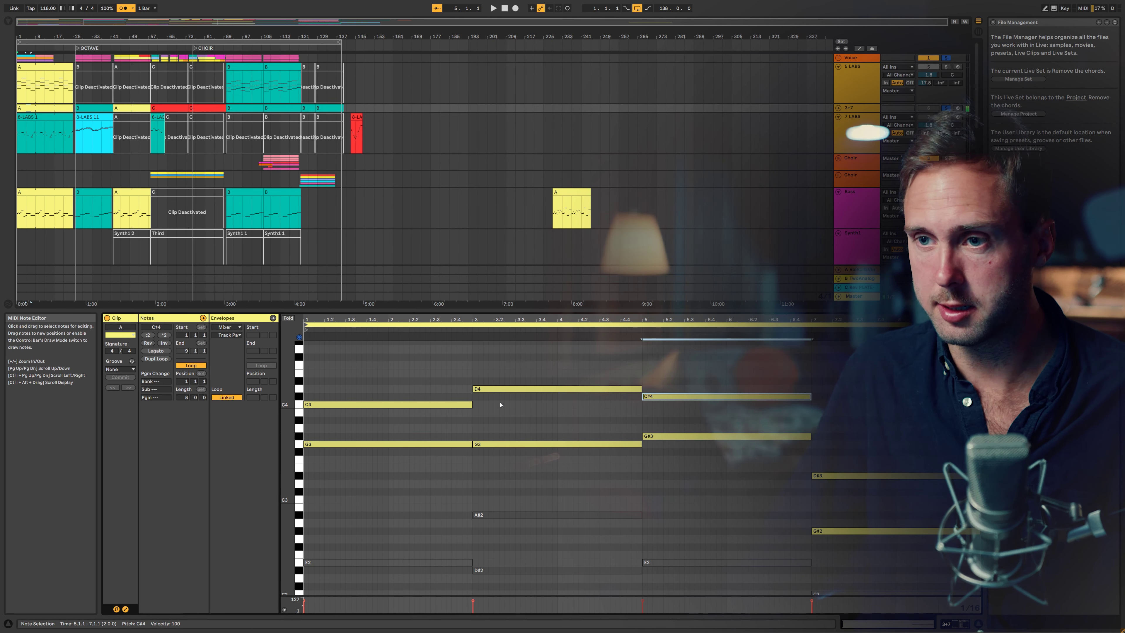
key("space")
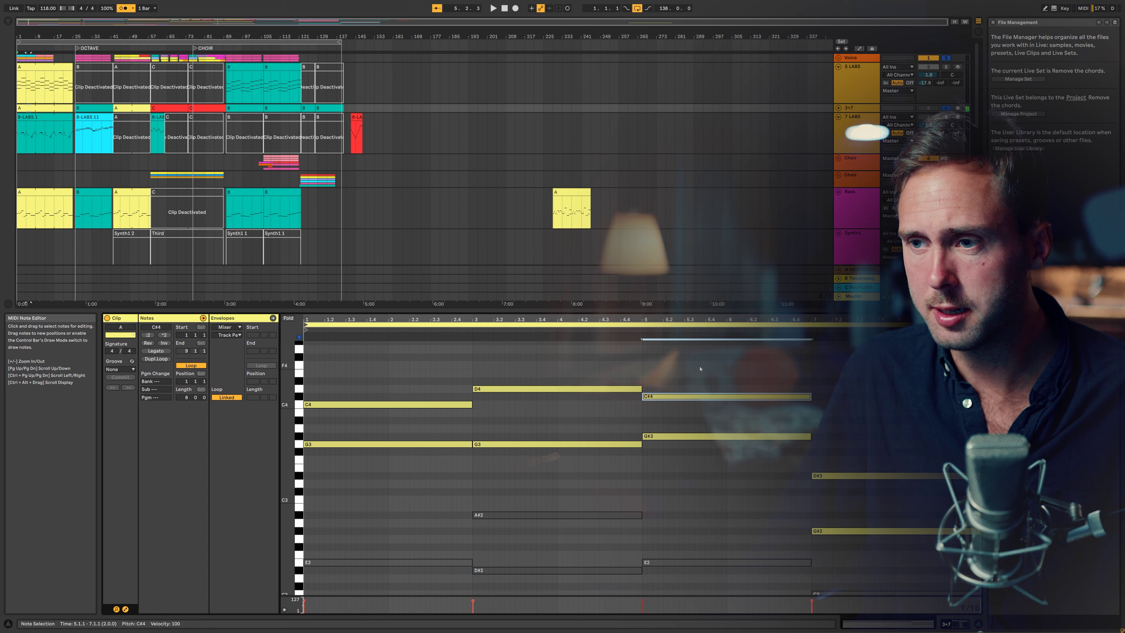
key("ctrl+z")
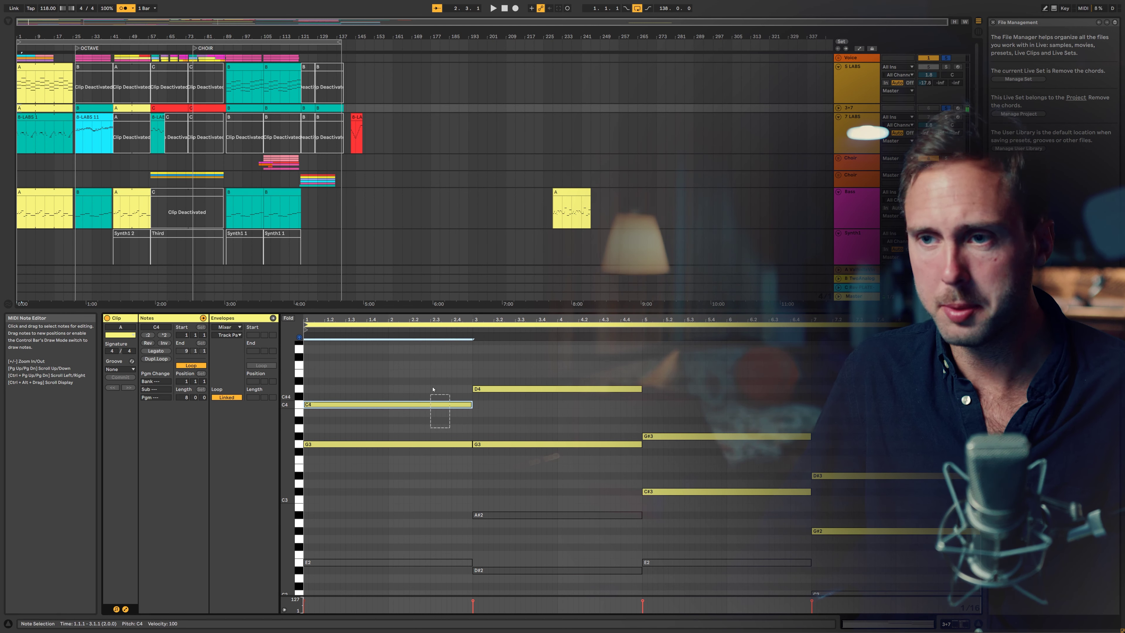
key("ctrl+z")
Raise the fourth chord's G#2 one octave to G#3 and go over the upper line of notes.
left_click(860, 530)
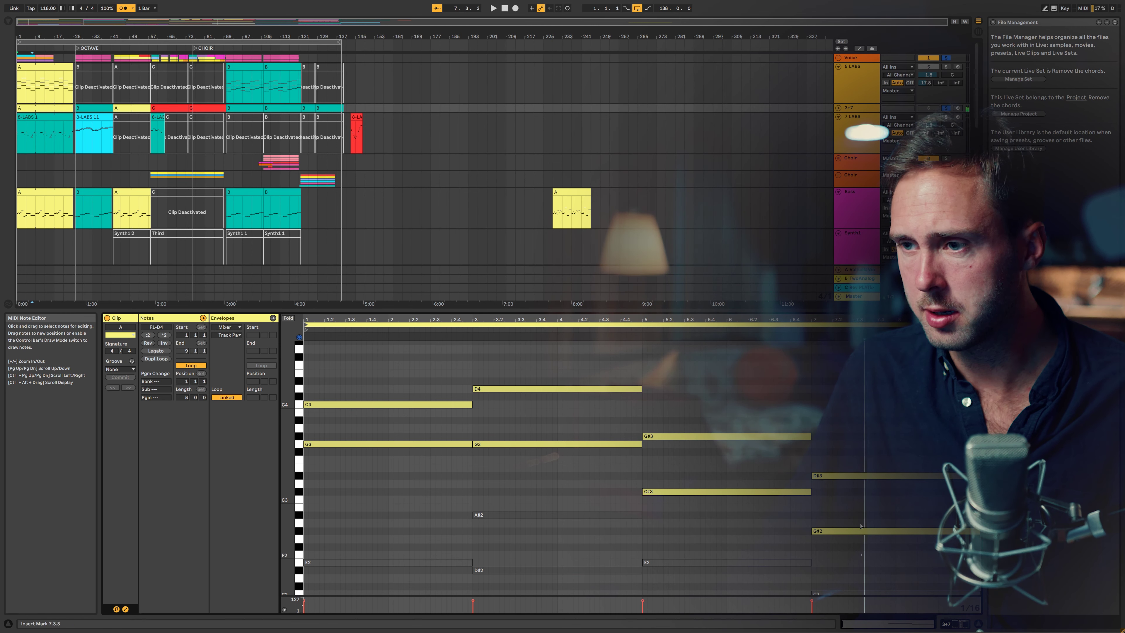
key("shift+Up")
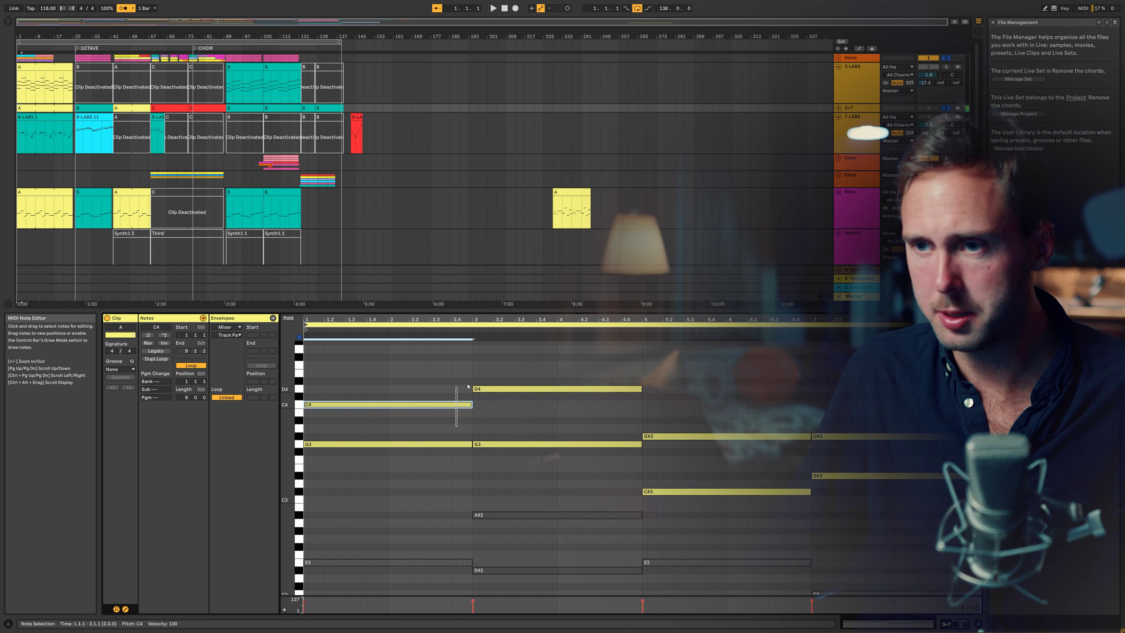
left_click(726, 436, "shift")
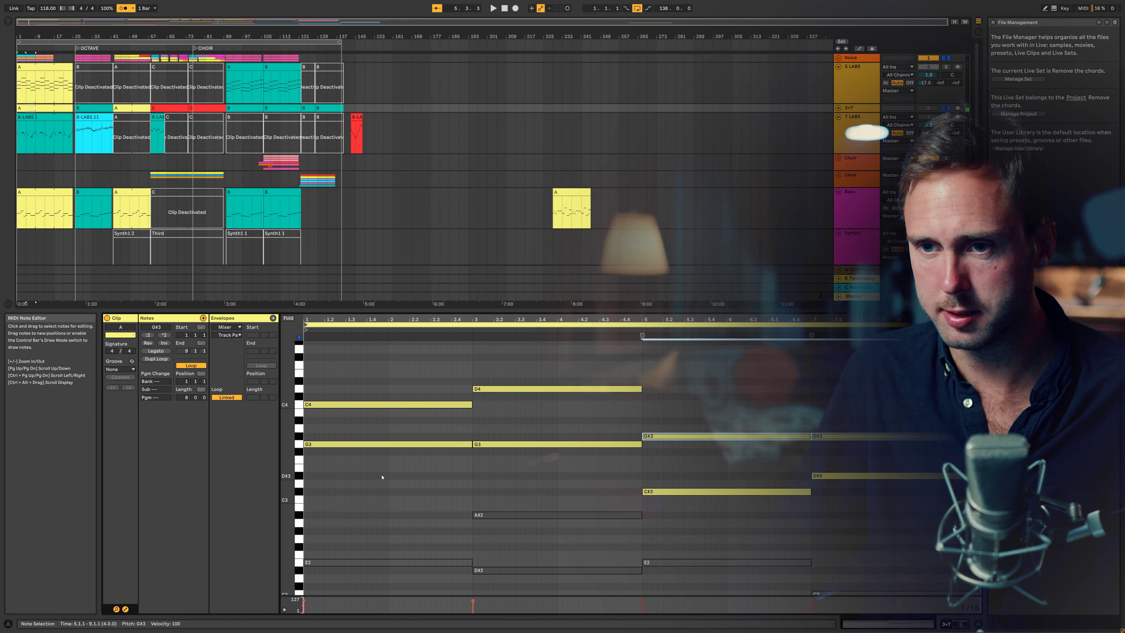
Audition the lower line of the note pairs: G3, G3, C#3 at 5.1 and D#3 at 7.1.
left_click_drag(396, 486, 800, 511)
left_click(833, 476)
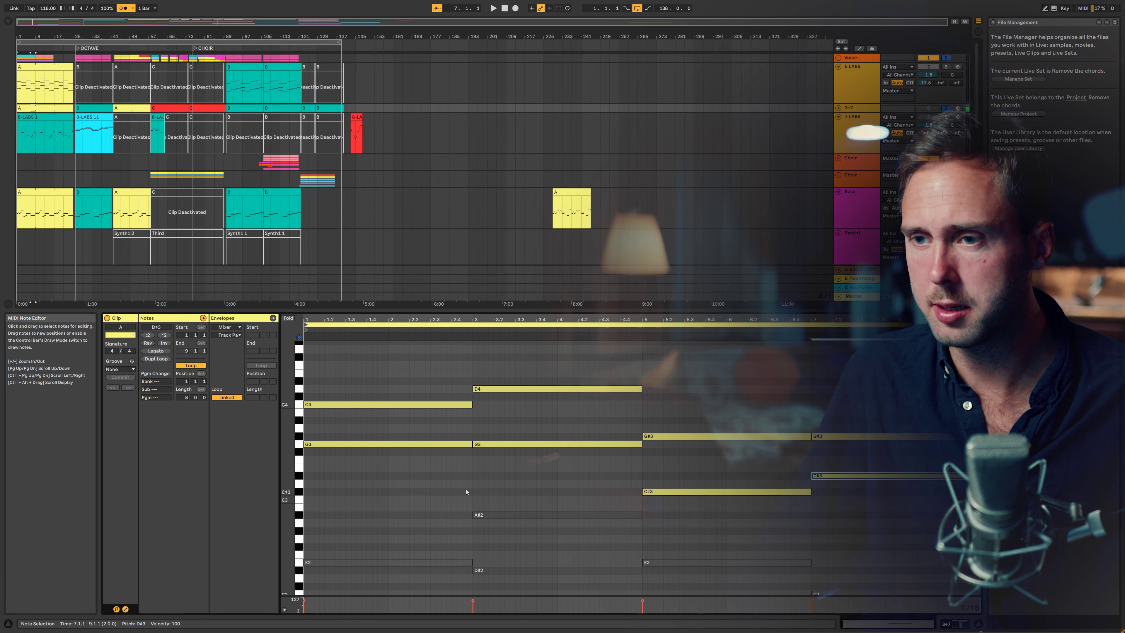
left_click(456, 445)
left_click(531, 445)
left_click(682, 492)
left_click(876, 477)
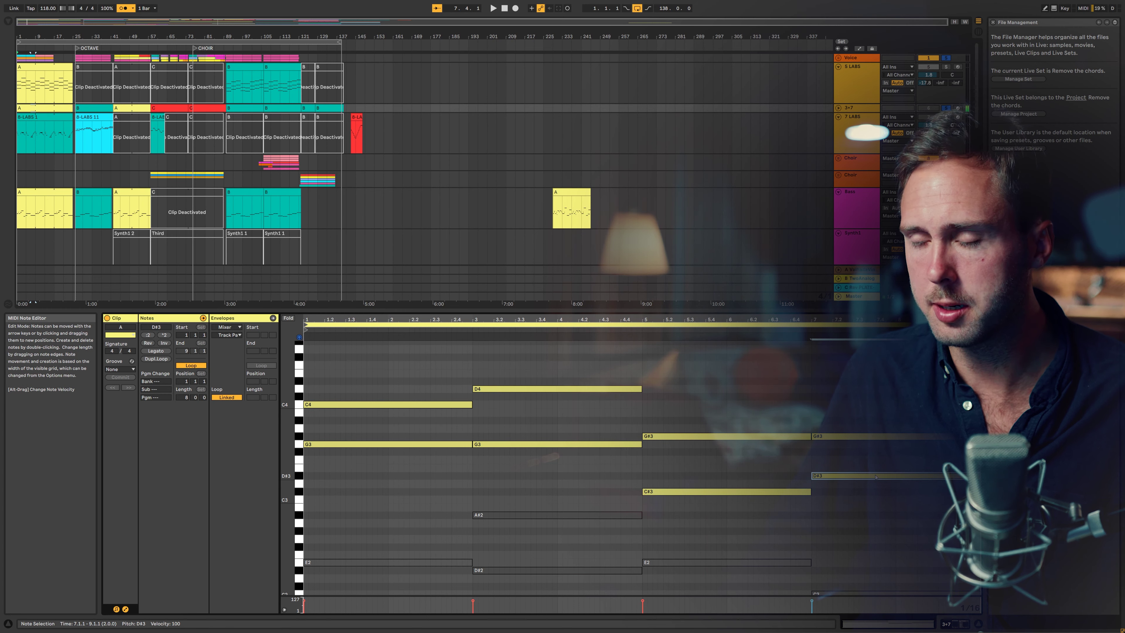
Raise the C#3 at 5.1 and the D#3 at 7.1 one octave, and audition the lower and upper lines.
left_click_drag(872, 516, 775, 473)
key("shift+Up")
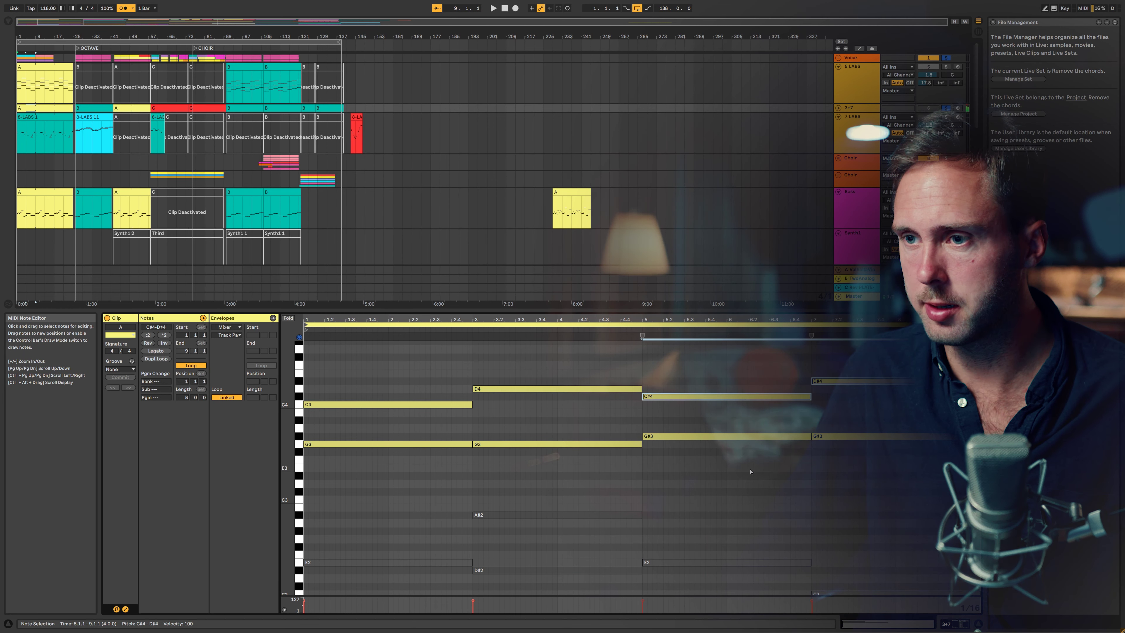
left_click(398, 444)
left_click(487, 444)
key("alt+Right")
key("alt+Right")
left_click(399, 404)
left_click(554, 389)
left_click(726, 396)
left_click(841, 381)
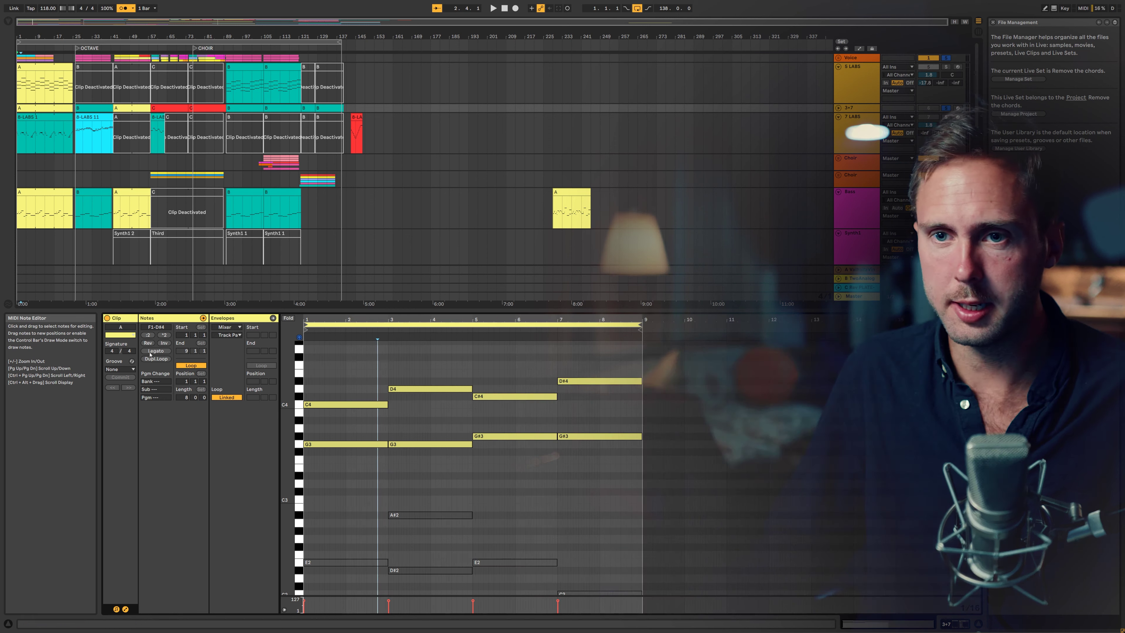
Duplicate the clip's loop to 16 bars, and lower the C#4 at 5.1 and D#4 at 7.1 one octave.
left_click(155, 359)
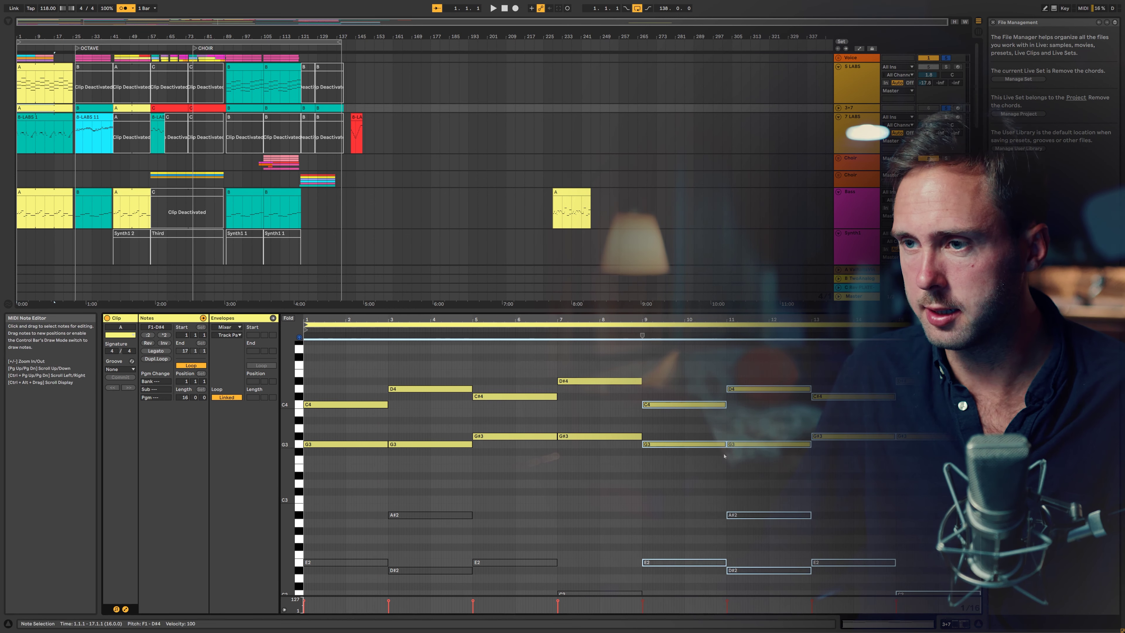
left_click_drag(764, 416, 758, 354)
left_click_drag(569, 420, 509, 376)
key("shift+Down")
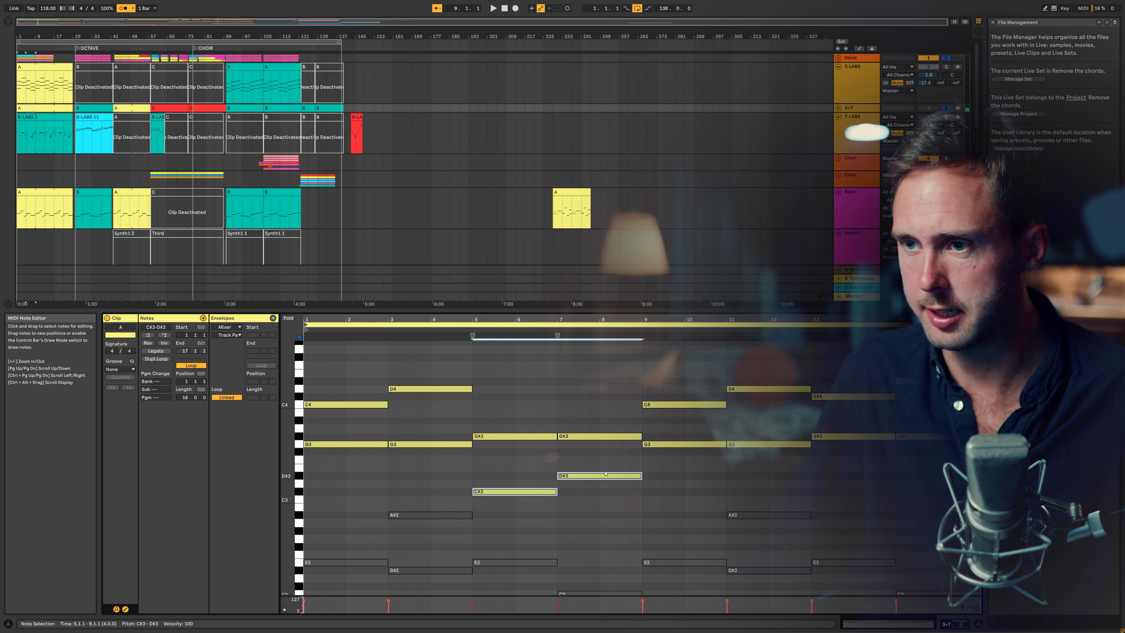
Audition the upper notes of the first eight bars against the lower G3.
left_click(352, 476)
left_click(350, 445)
left_click(443, 389)
left_click(514, 436)
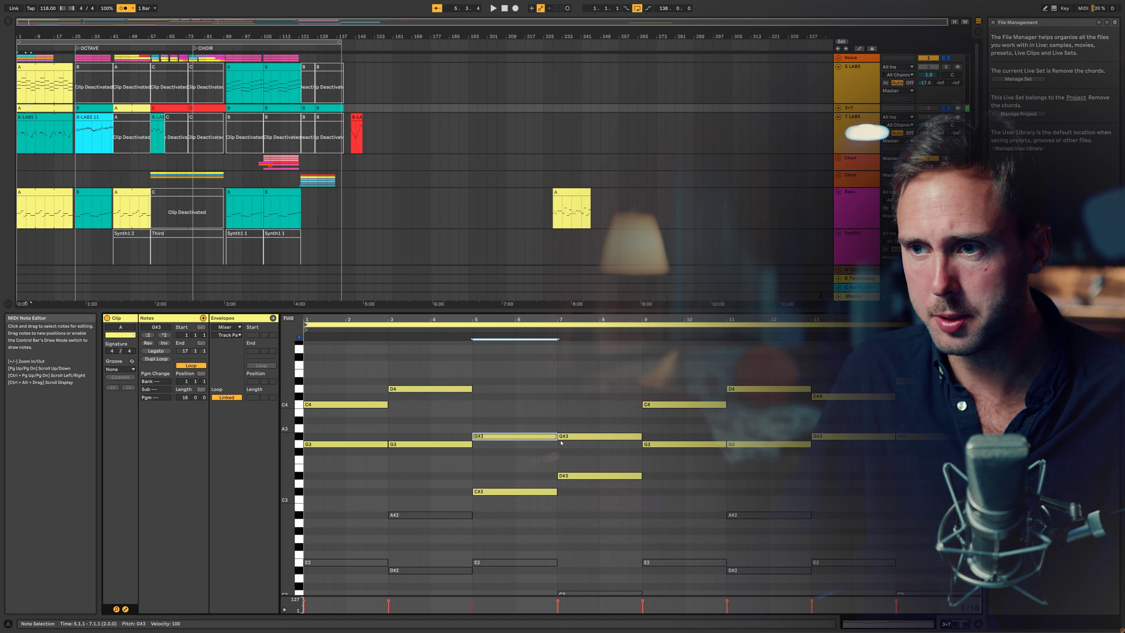
left_click(621, 436)
Lower the C4, D4 and following higher notes from bar 9 onward by one octave and audition the G3 line.
left_click_drag(679, 436, 864, 379)
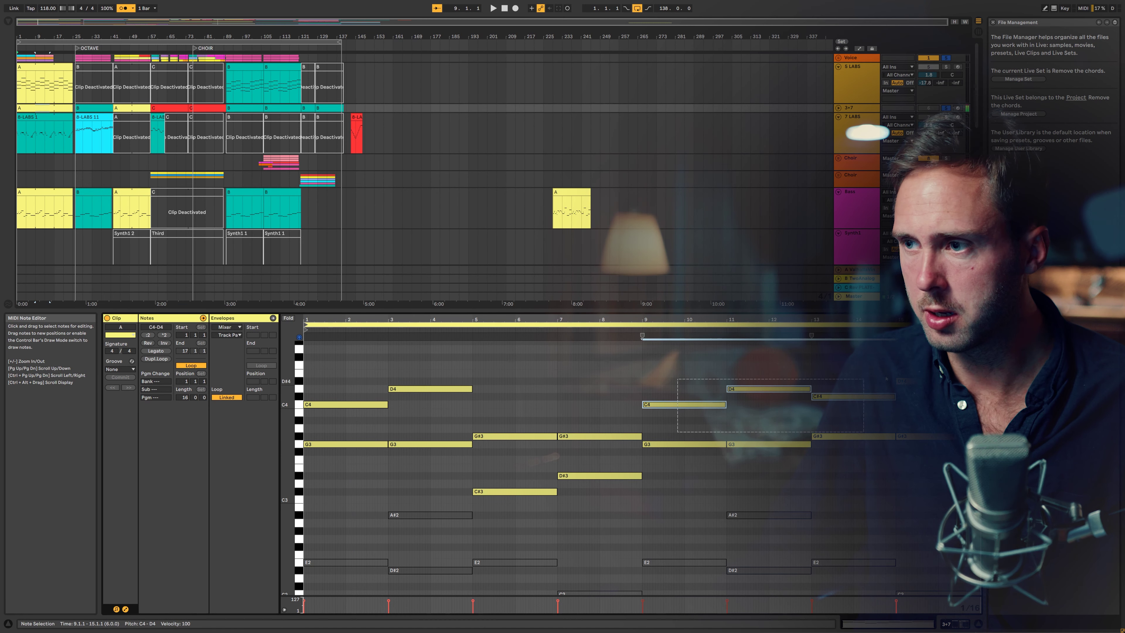
key("shift+Down")
left_click(356, 437)
left_click(654, 434)
Audition the remaining notes of the resulting melodic lines one after another.
key("alt+Right")
key("alt+Right")
key("alt+Right")
key("alt+Right")
key("alt+Right")
key("alt+Right")
key("alt+Right")
key("alt+Right")
key("alt+Right")
key("alt+Right")
key("alt+Right")
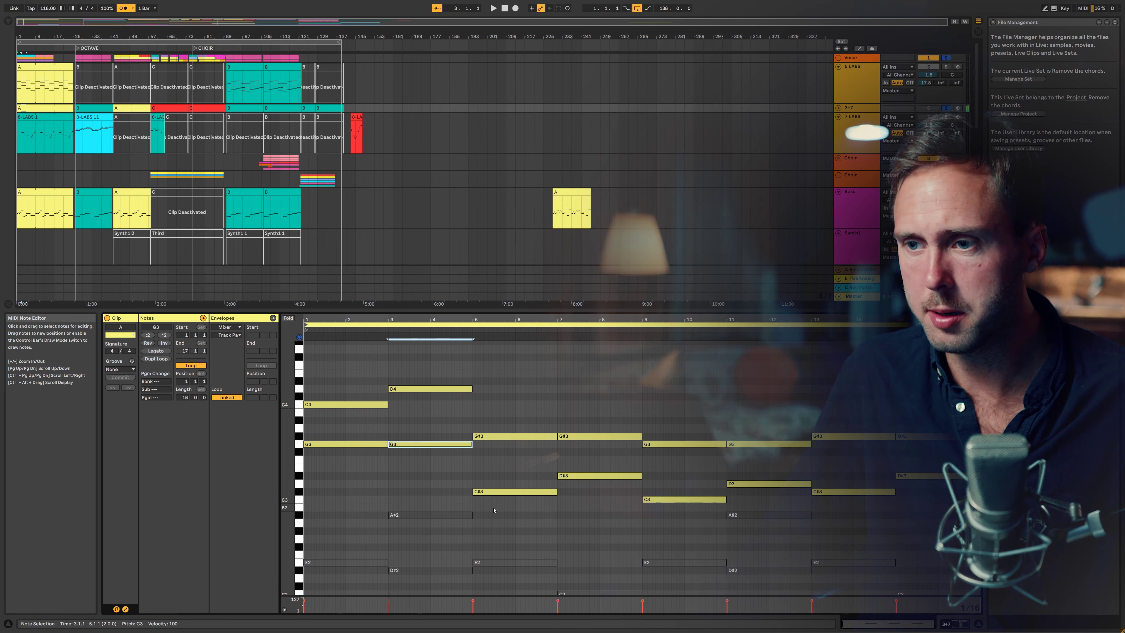
key("alt+Right")
key("alt+Right")
key("alt+Right")
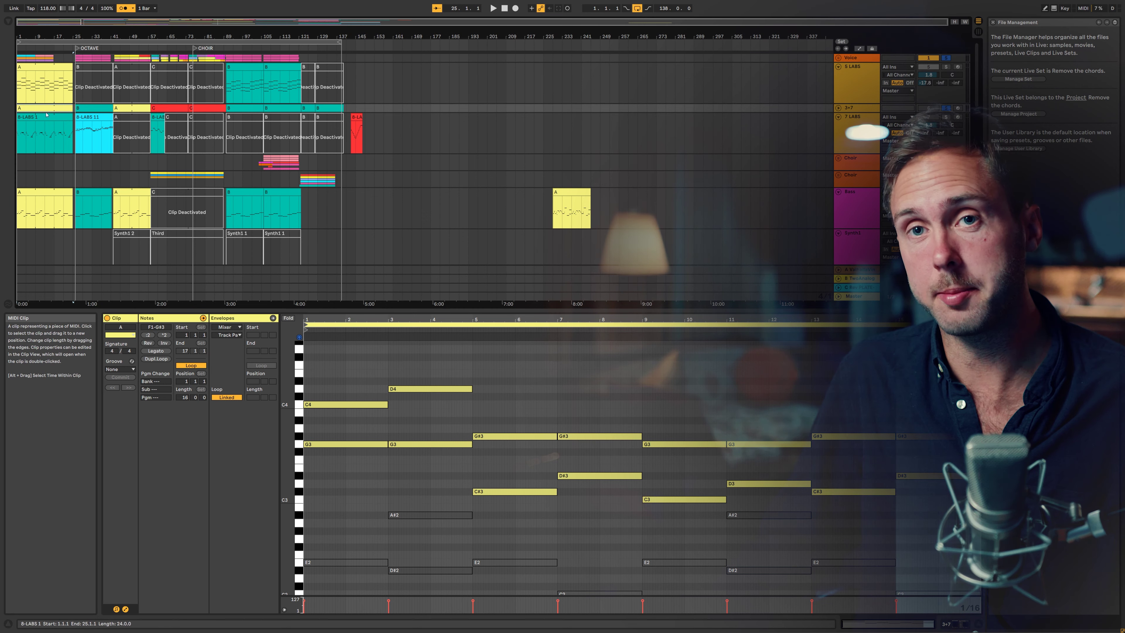
Paste the 24-bar chord clip A at 1.1.1 on the two synth tracks that hold the 3+7 clips.
scroll(58, 155, "down", 8)
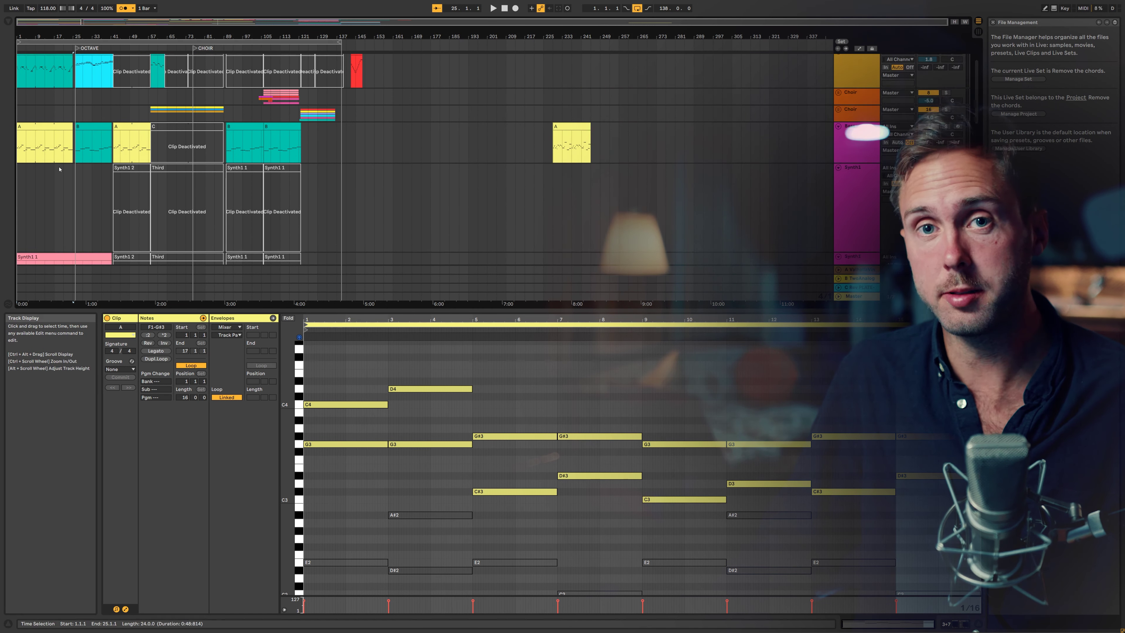
scroll(63, 182, "down", 10)
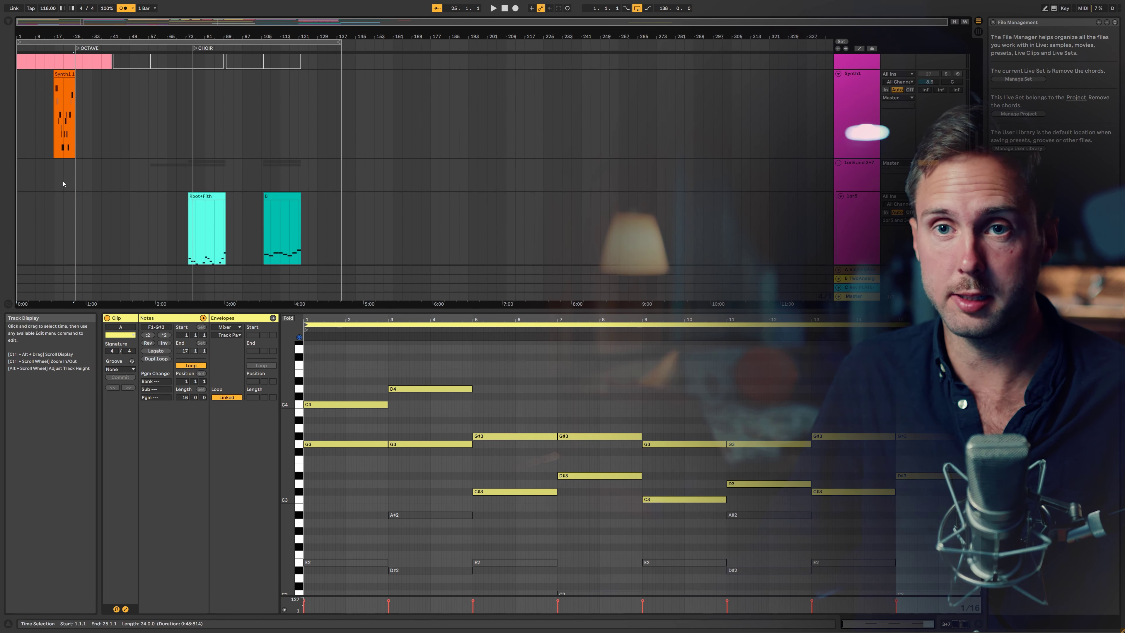
scroll(53, 182, "down", 5)
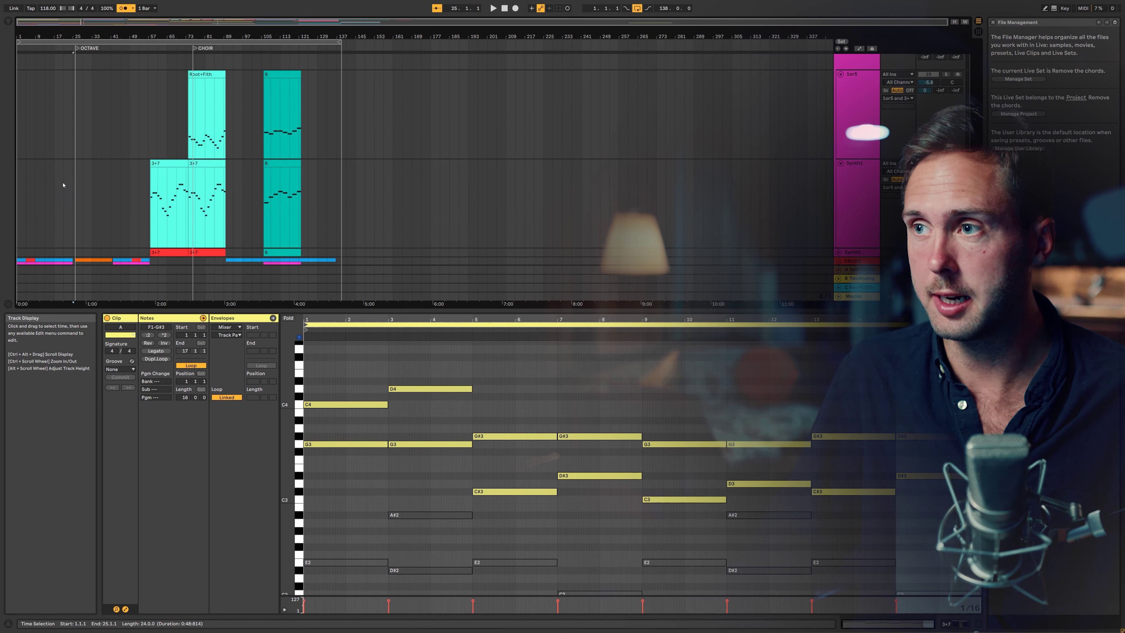
left_click(20, 151)
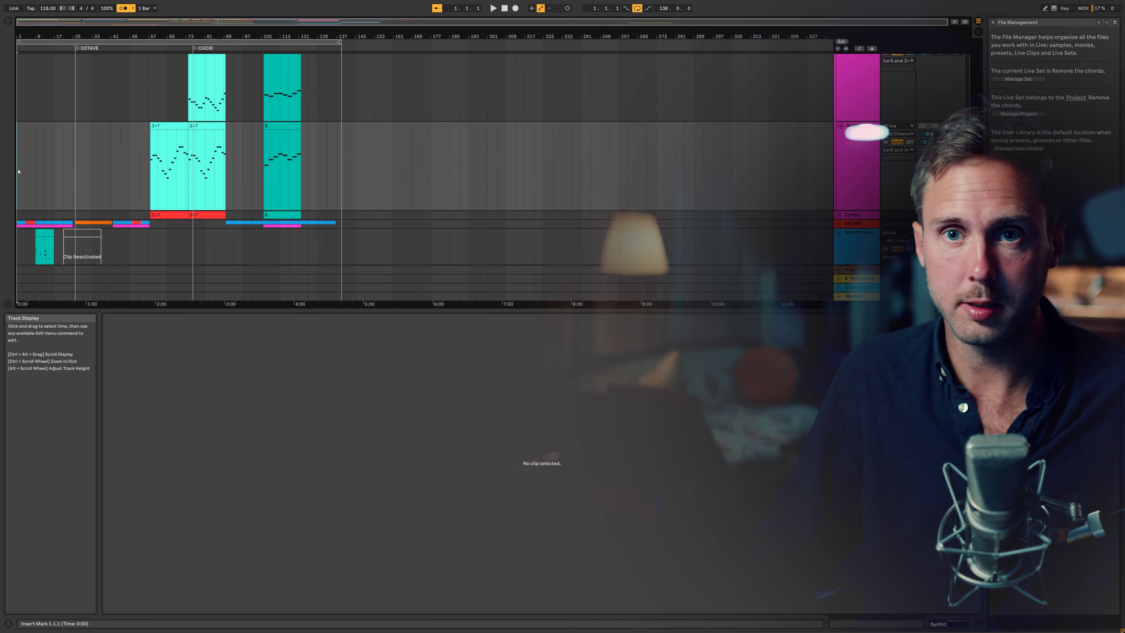
key("ctrl+v")
Deactivate the upper notes in the first pasted clip, from C4 and D4 through the following G#3 and G3 notes.
left_click(32, 127)
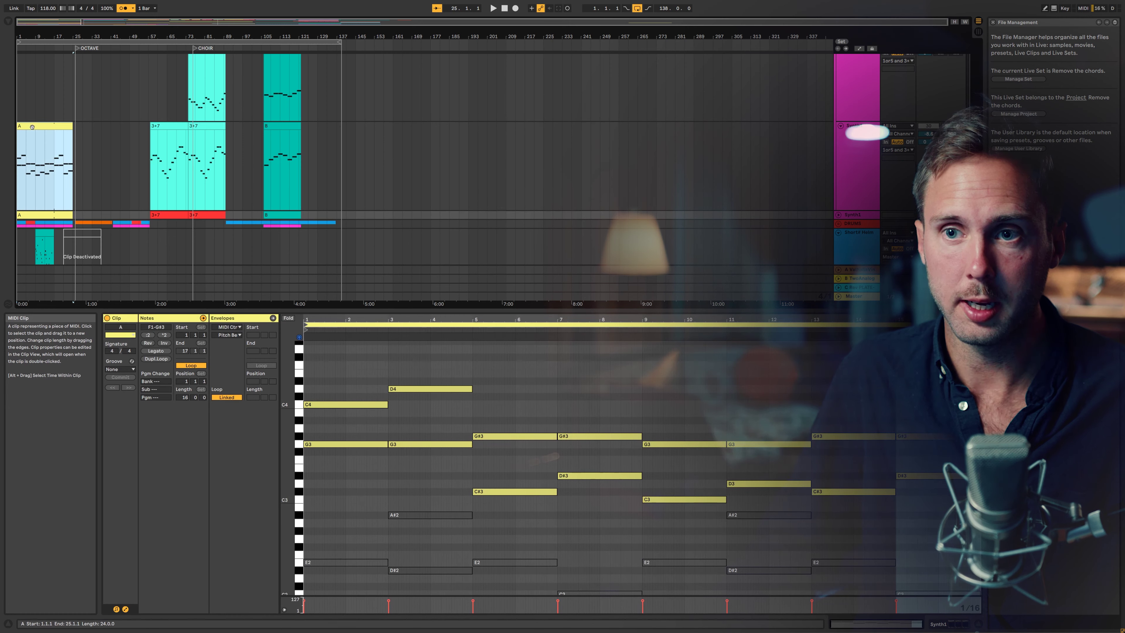
left_click_drag(344, 425, 436, 347)
left_click_drag(511, 430, 904, 350)
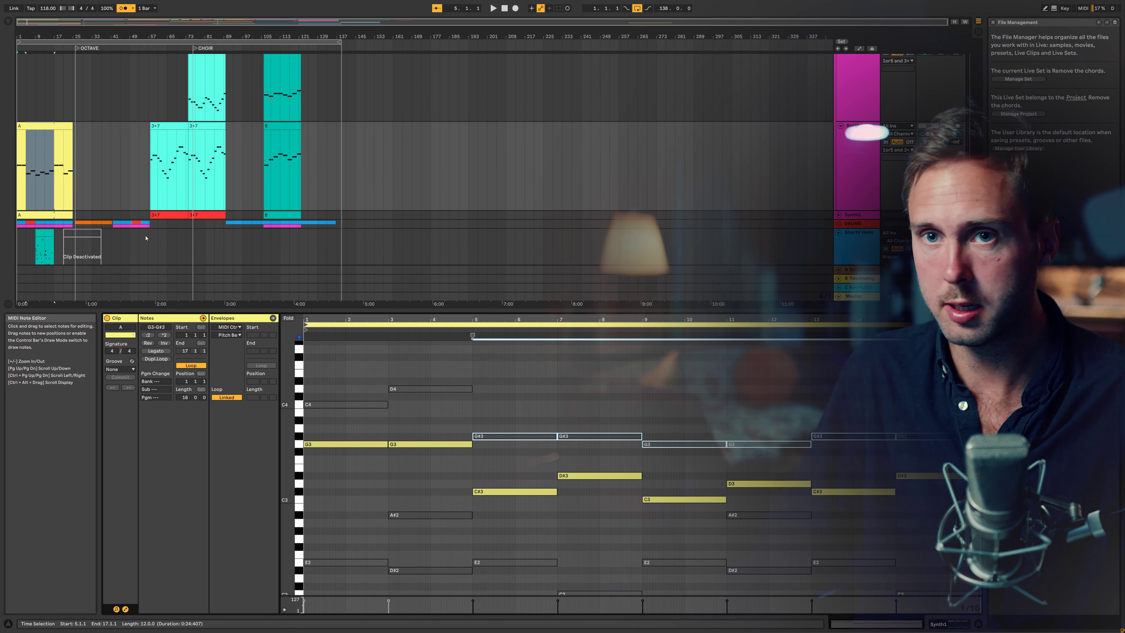
Deactivate the lower notes in the second pasted clip, from the G3 pair through C#3, D#3, C3 and D3.
scroll(62, 192, "down", 3)
left_click(37, 170)
scroll(414, 477, "down", 2)
left_click_drag(348, 424, 421, 404)
key("0")
left_click_drag(517, 418, 906, 513)
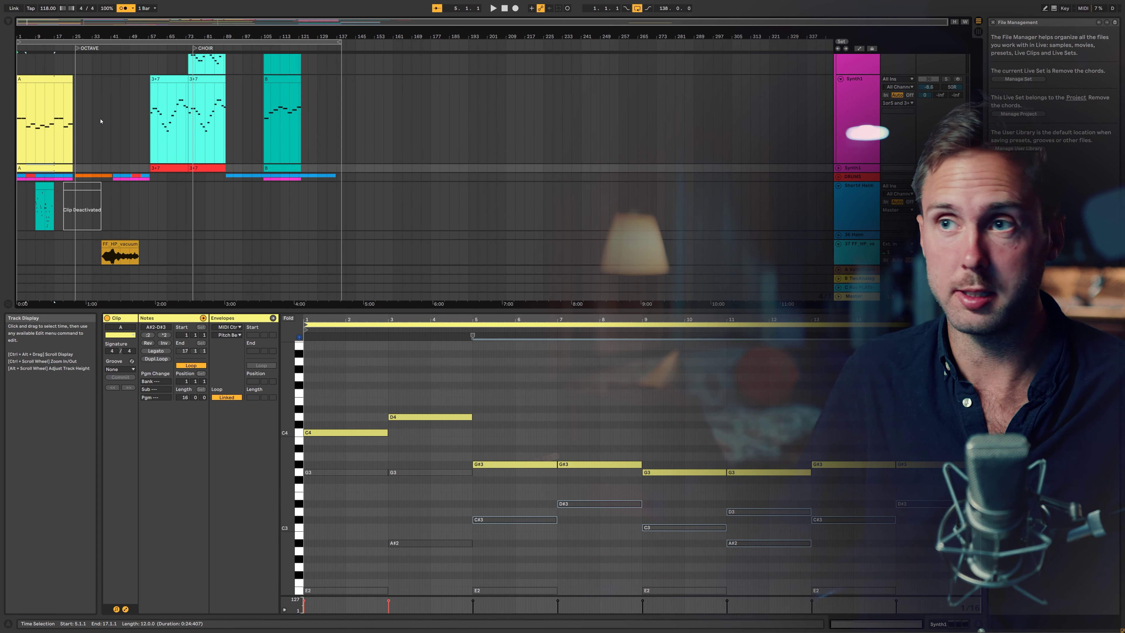
Play the arrangement from bar 1 to hear the two separated synth lines.
scroll(101, 121, "up", 3)
key("space")
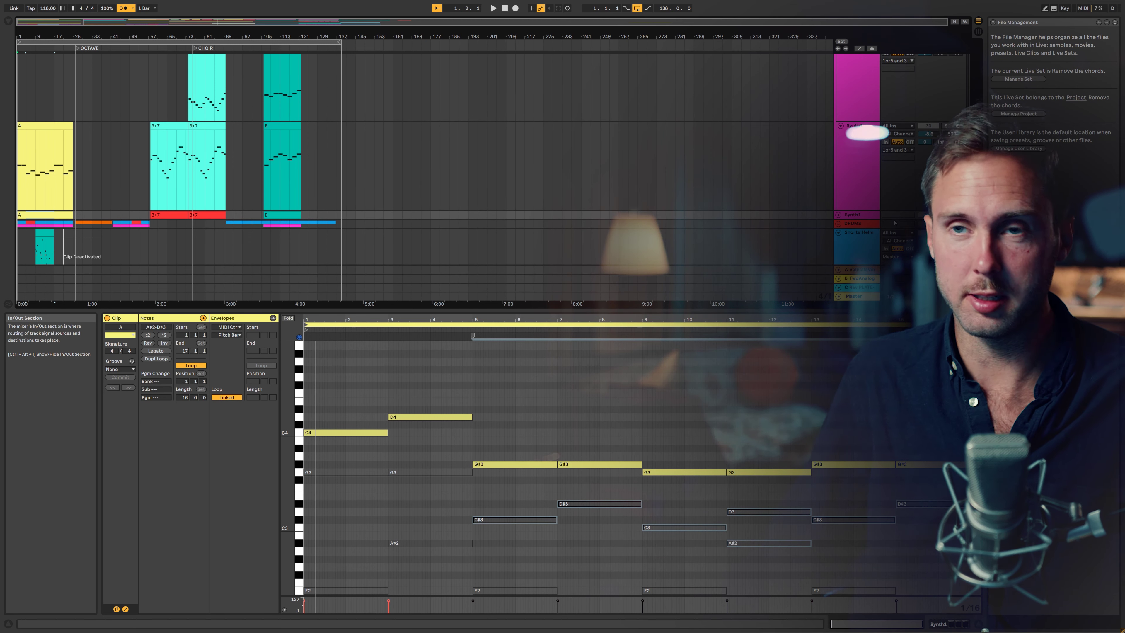
scroll(693, 161, "up", 1)
key("space")
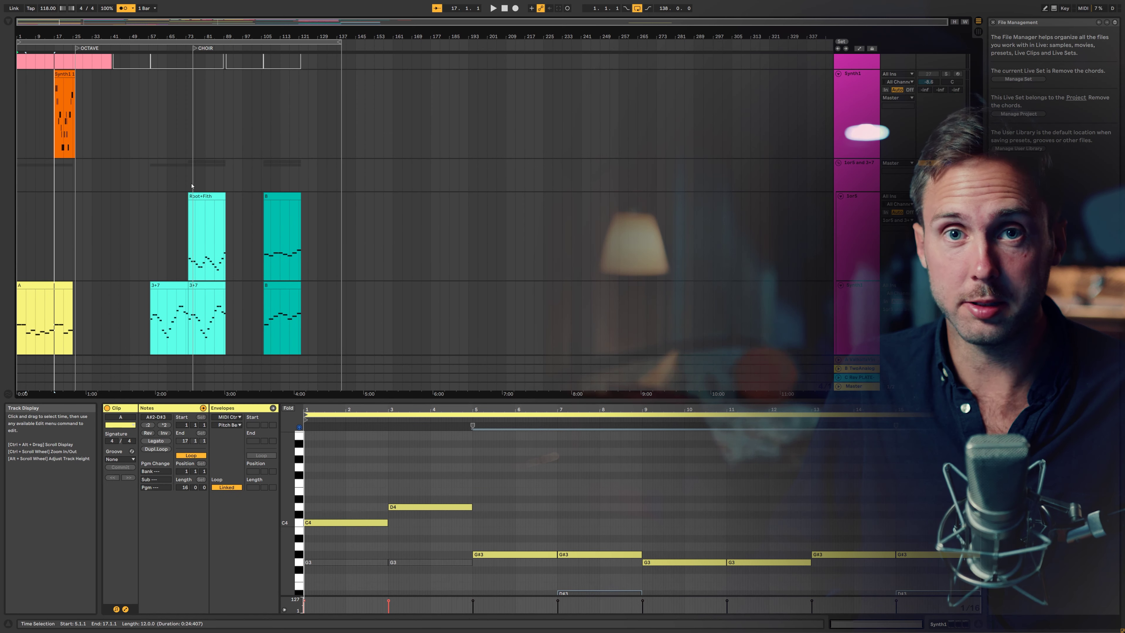
Play the arrangement from bar 57, where the 3+7 clips begin, with the metronome off.
left_click(188, 186)
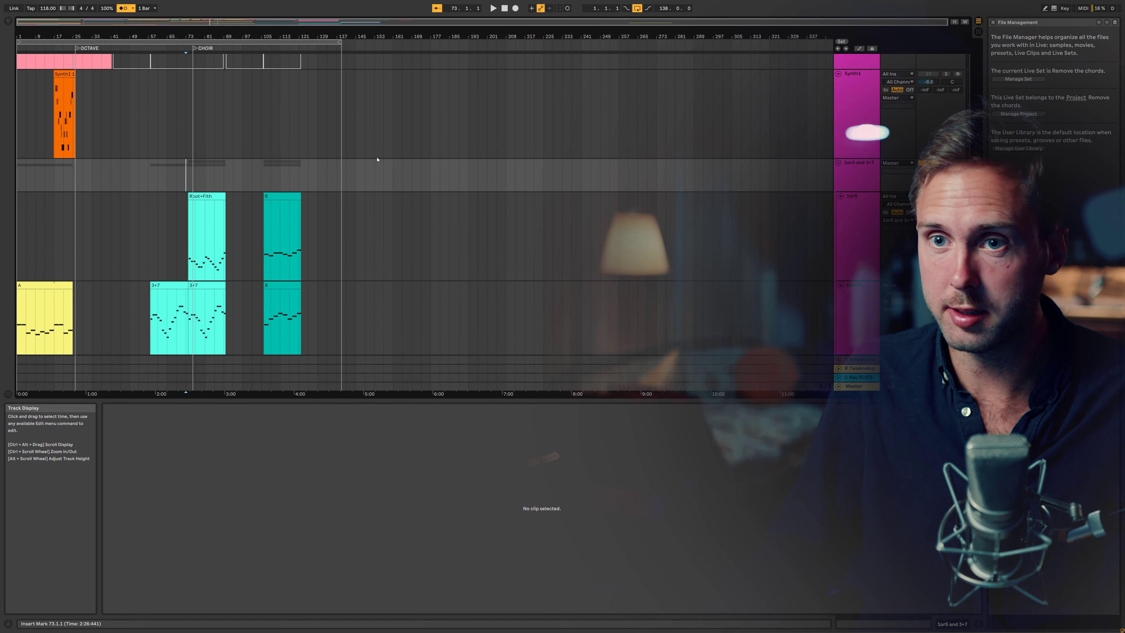
scroll(928, 202, "up", 8)
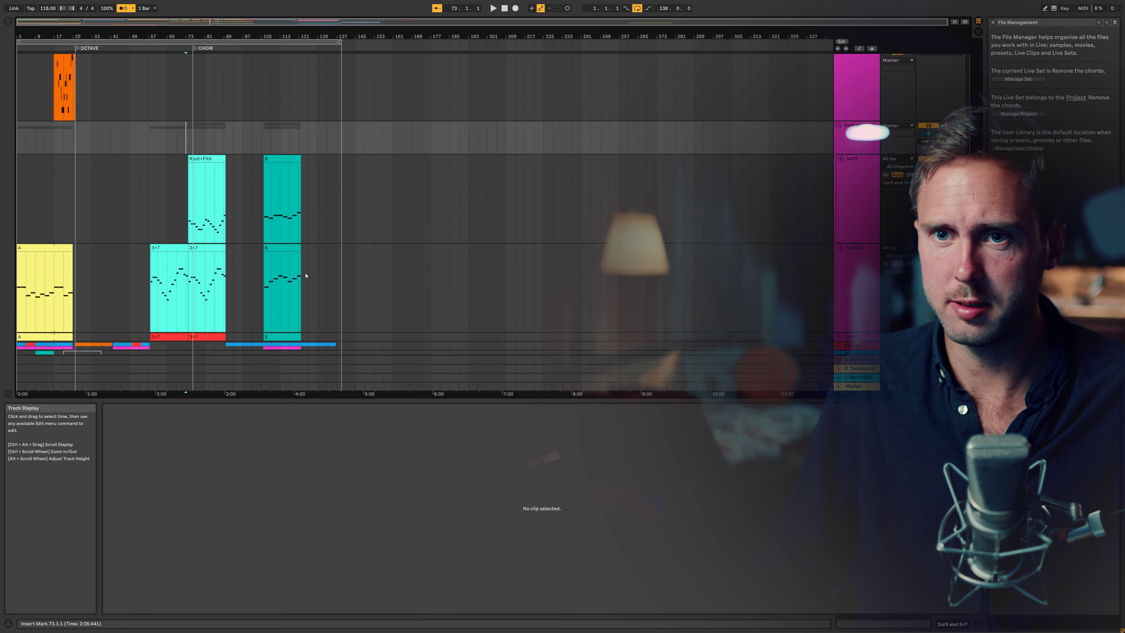
scroll(306, 276, "down", 3)
left_click(147, 152)
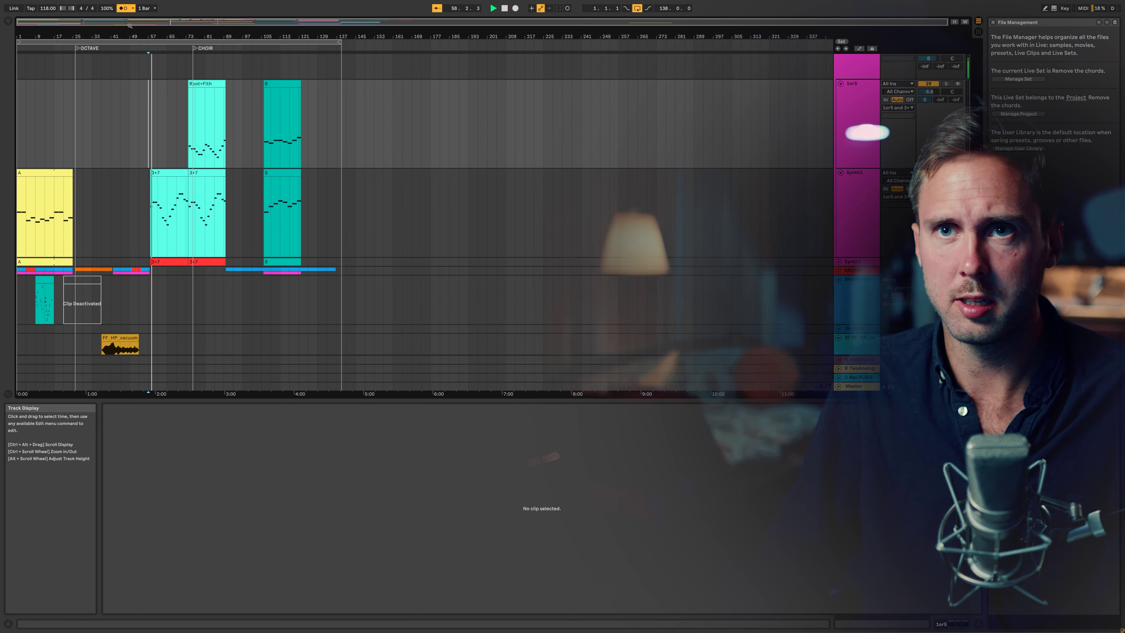
left_click(125, 9)
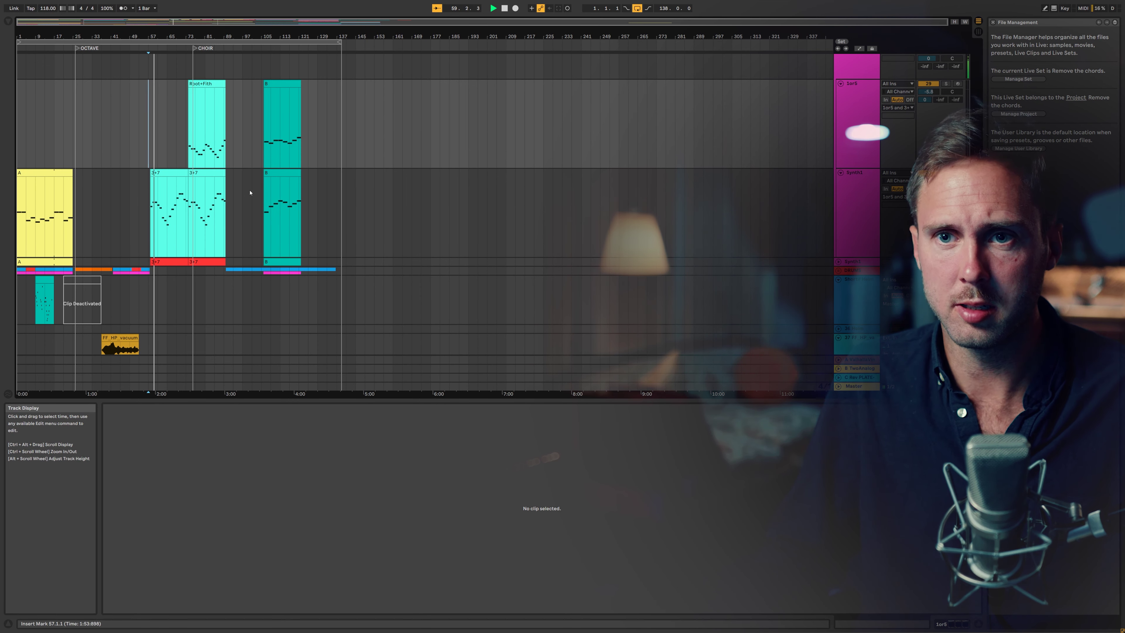
Unfold the lower synth track with the red 3+7 clips to view its notes during playback.
scroll(244, 207, "down", 2)
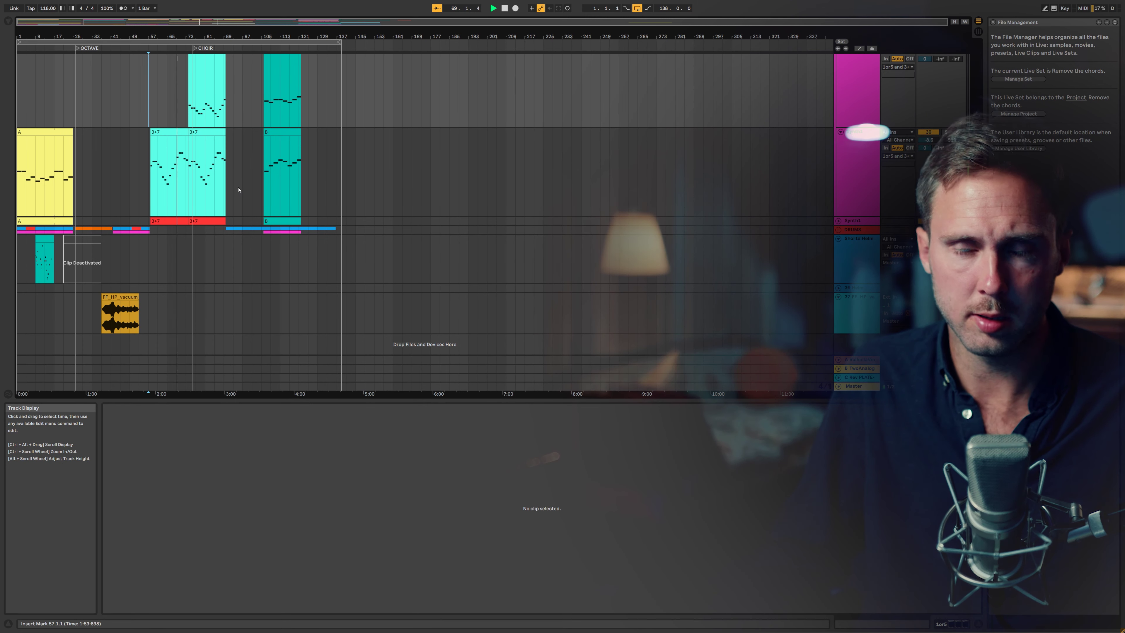
scroll(237, 180, "up", 2)
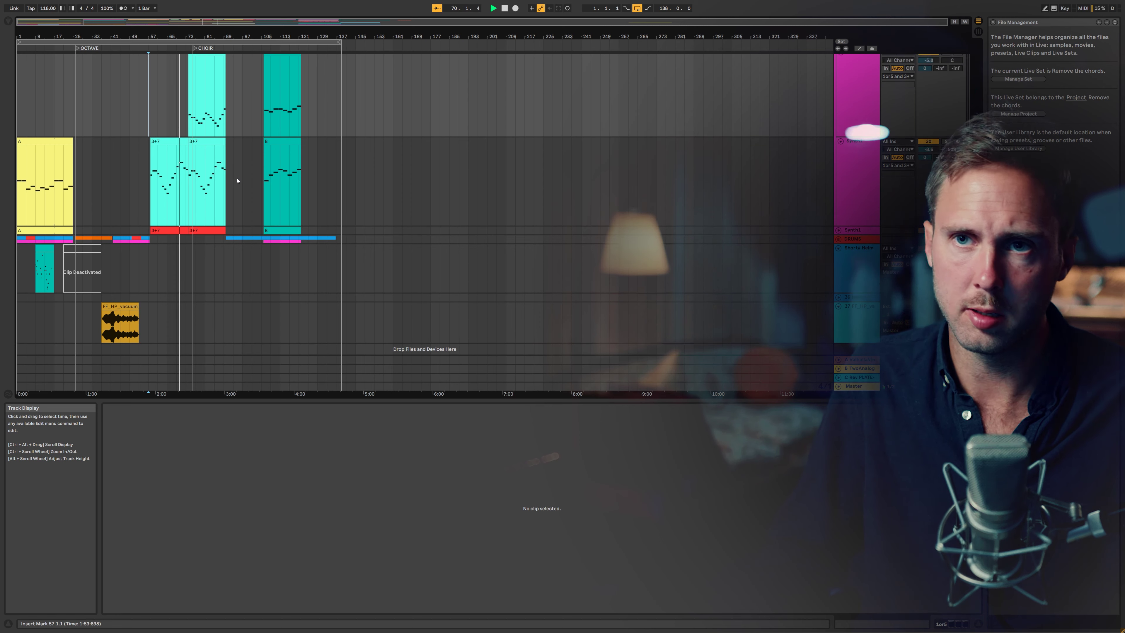
scroll(231, 174, "down", 2)
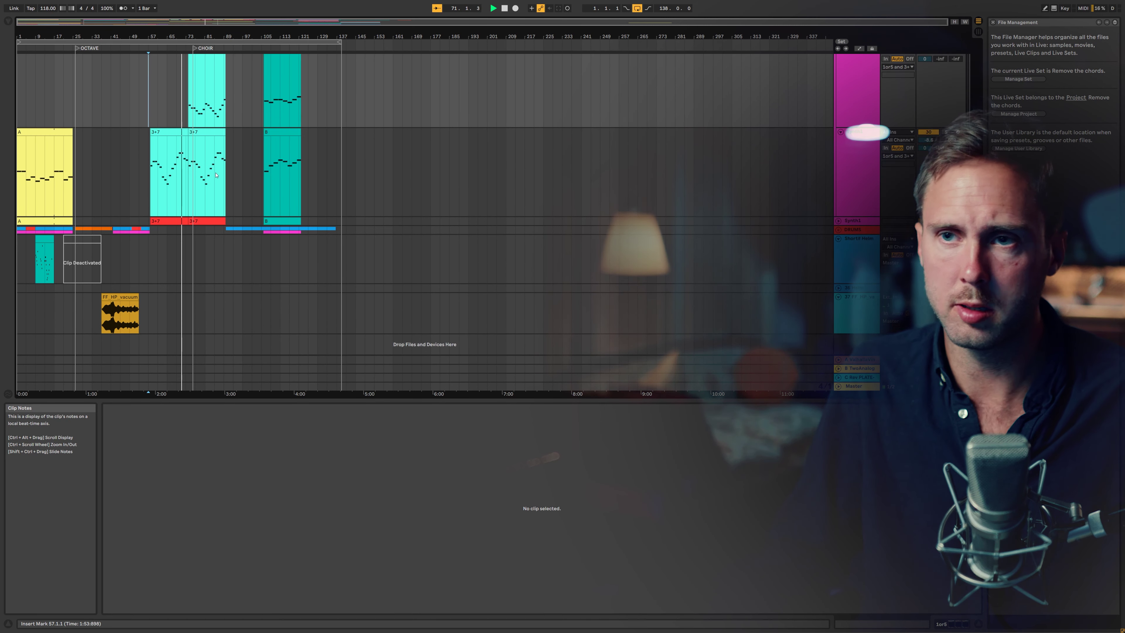
scroll(216, 175, "up", 3)
left_click(838, 258)
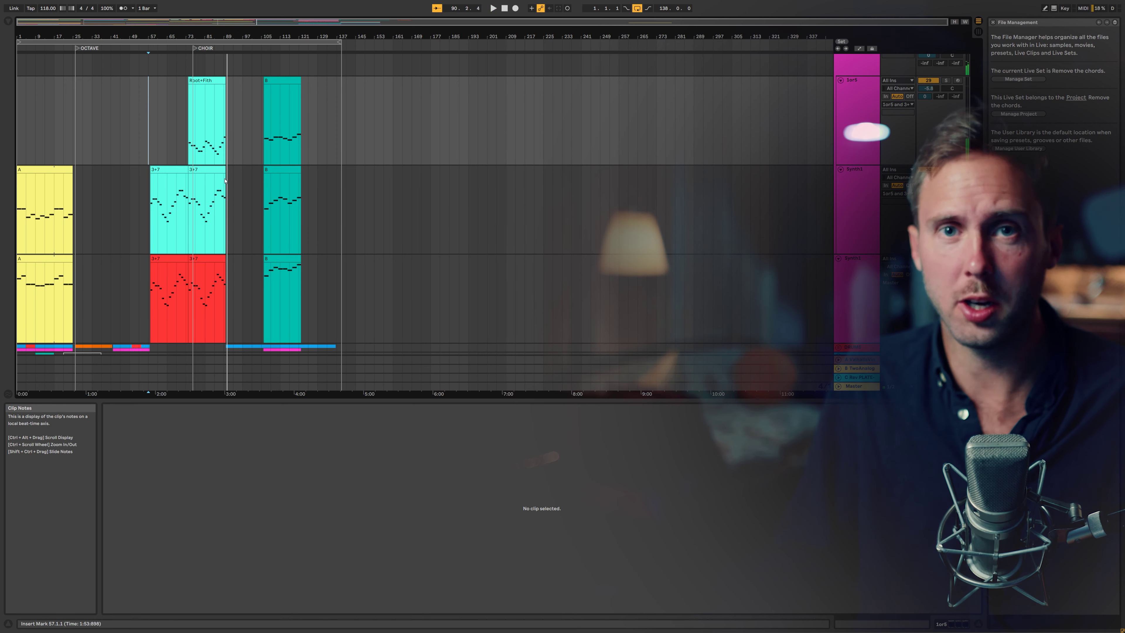
Move the Root+Fifth clip to empty space around bar 147 and put a copy of the 3+7 clip in its place at bar 73.
scroll(225, 181, "up", 2)
double_click(211, 127)
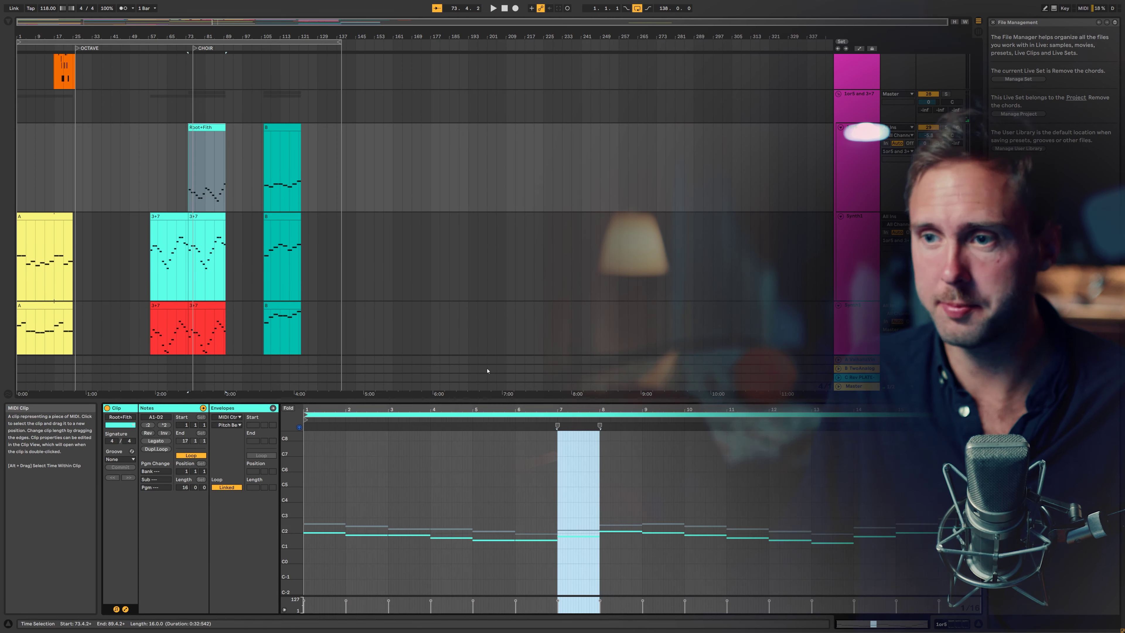
key("ctrl+alt+e")
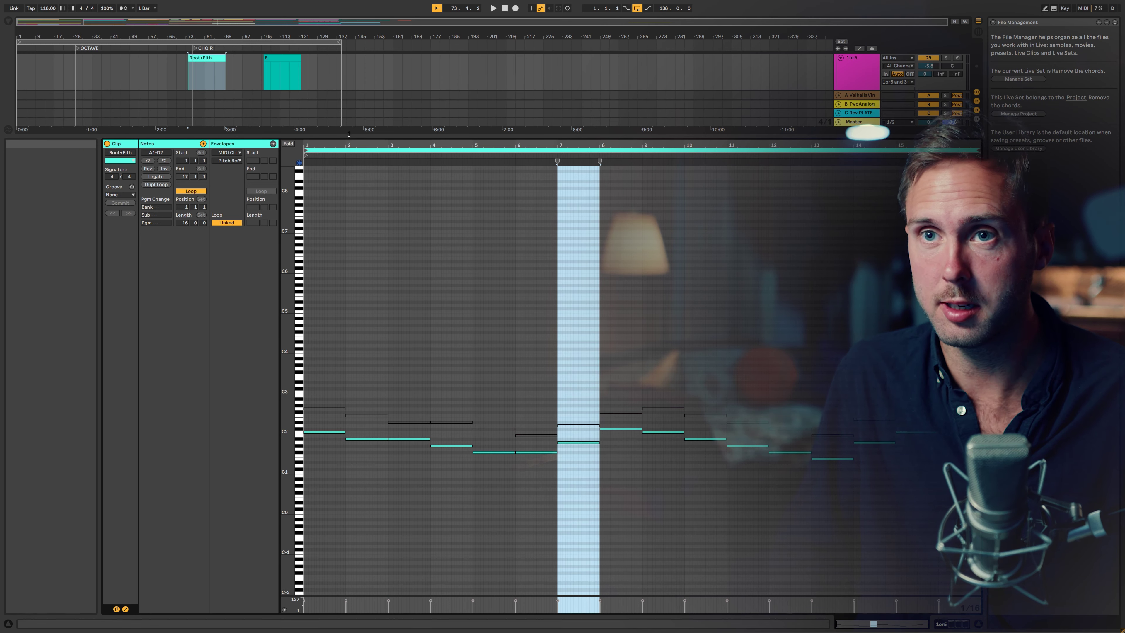
left_click_drag(349, 134, 349, 366)
left_click_drag(215, 146, 397, 149)
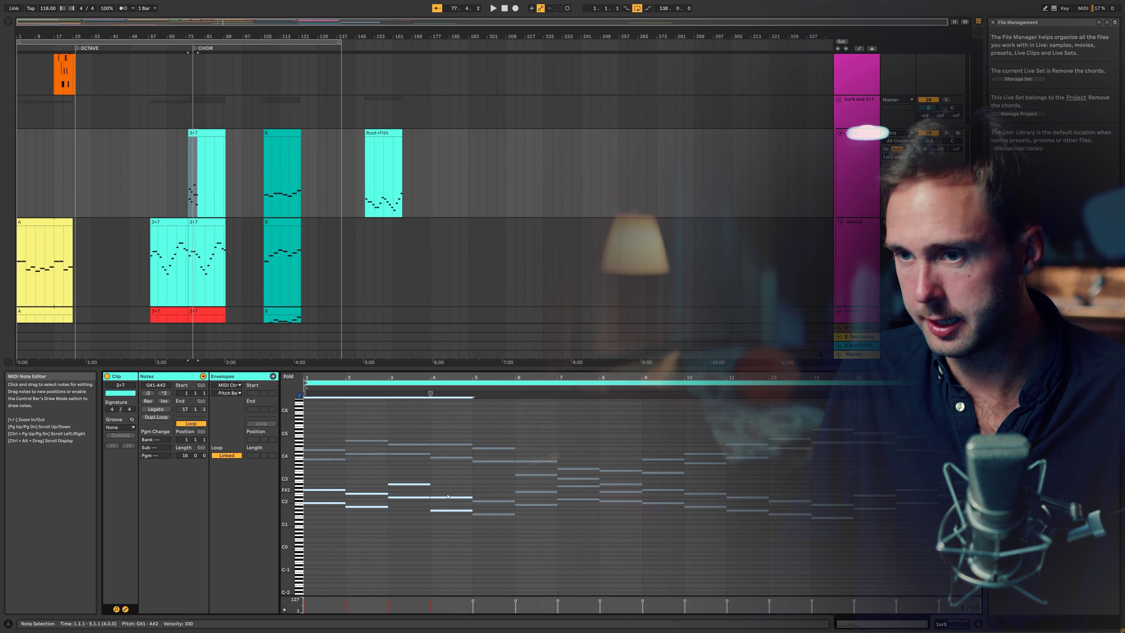
Reactivate the deactivated root and fifth notes from bar 5 to the end of the copied 3+7 clip.
left_click_drag(489, 533, 531, 489)
key("0")
left_click_drag(595, 521, 628, 490)
key("0")
key("0")
left_click_drag(673, 520, 748, 490)
key("0")
left_click_drag(796, 526, 955, 470)
key("0")
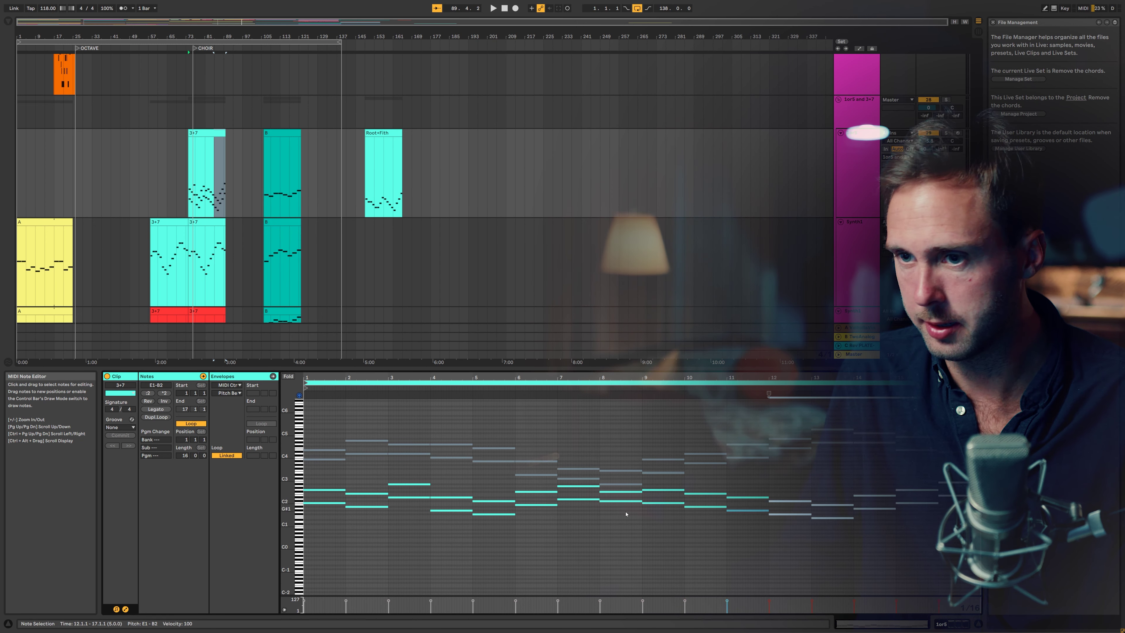
Audition the bass notes of bars 1 and 2, lower bar 3's A#2 one octave, and deactivate that bar's D#2.
left_click(323, 503)
left_click_drag(356, 518, 360, 506)
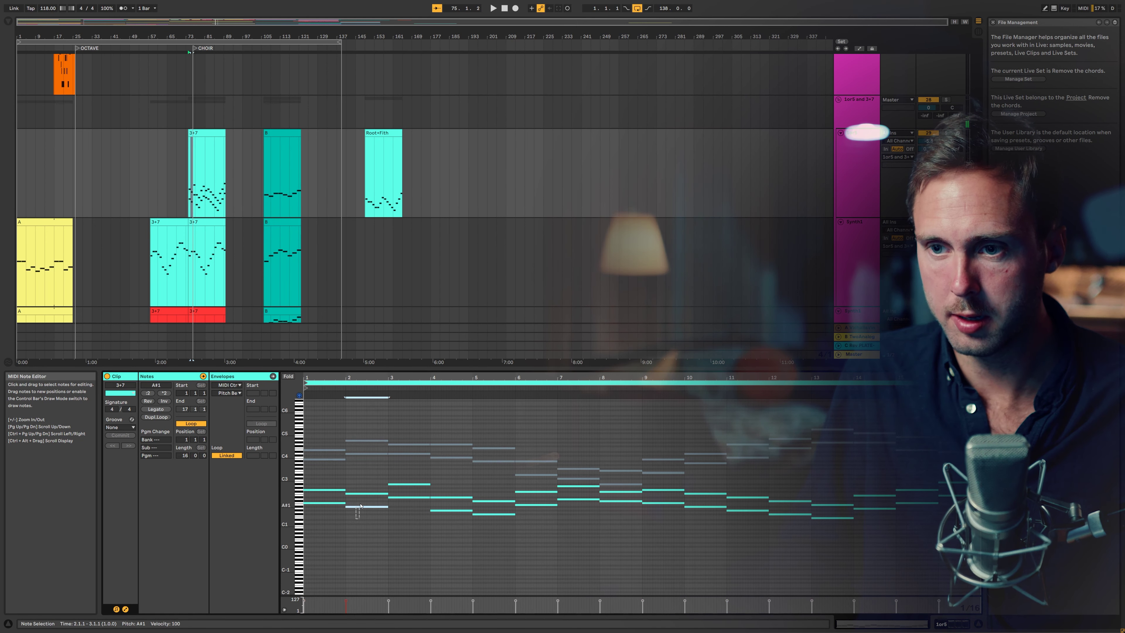
left_click(408, 484)
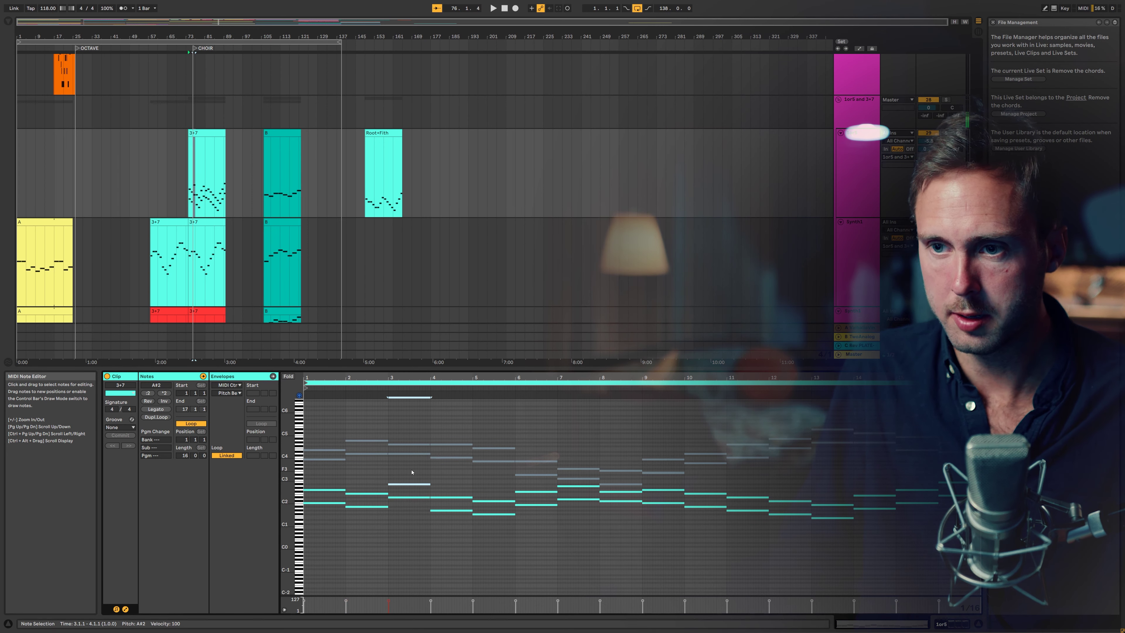
Deactivate the G2 in bar 1 and the F2 in bar 2, and play the bass line.
left_click_drag(413, 473, 343, 492)
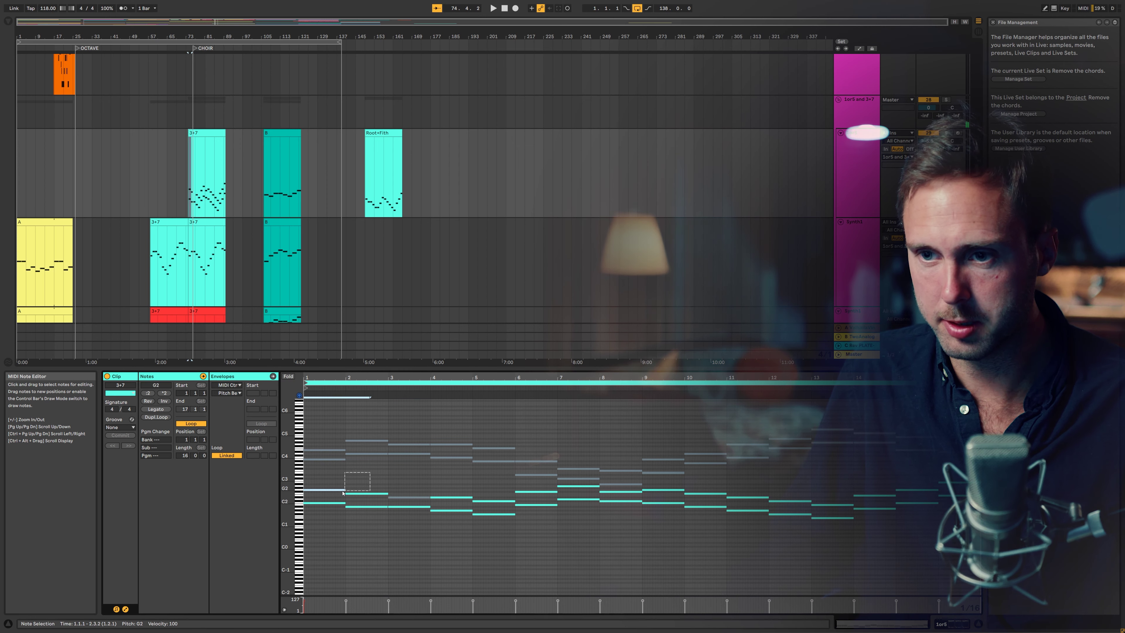
left_click(353, 498)
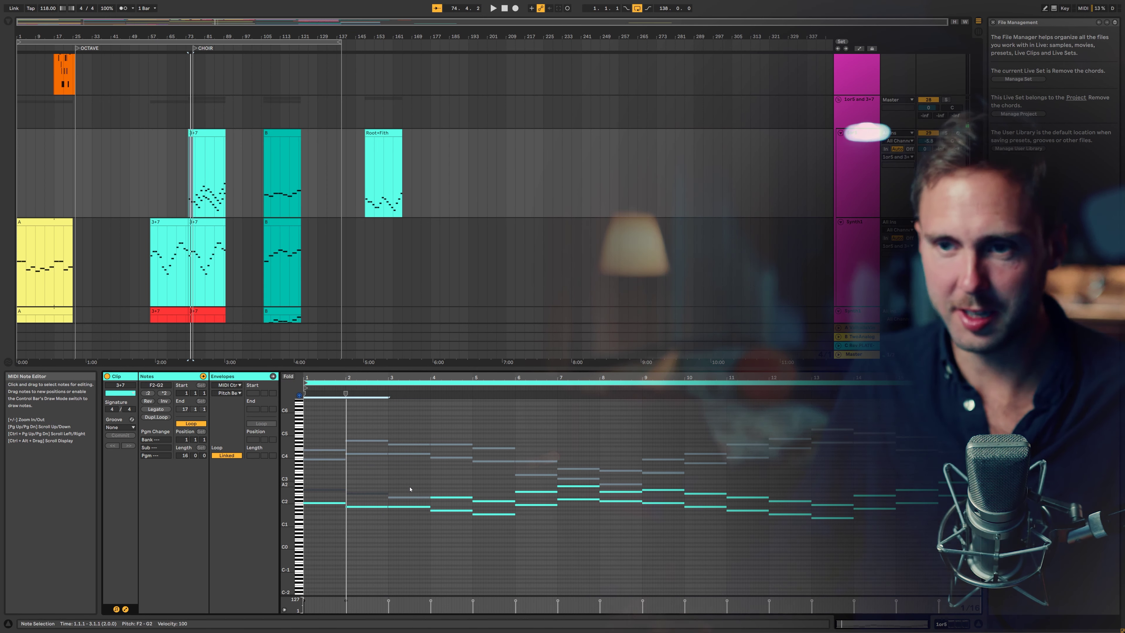
key("space")
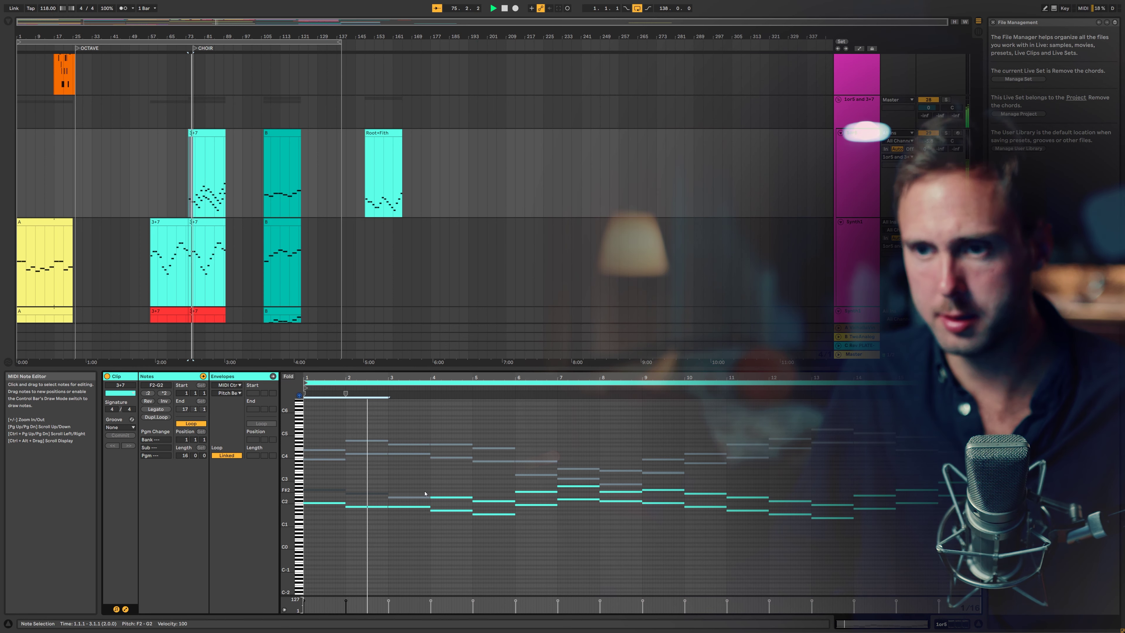
Deactivate the D#2 in bar 4 and the C#2 in bar 5, keeping only the lower bass notes.
left_click(460, 497)
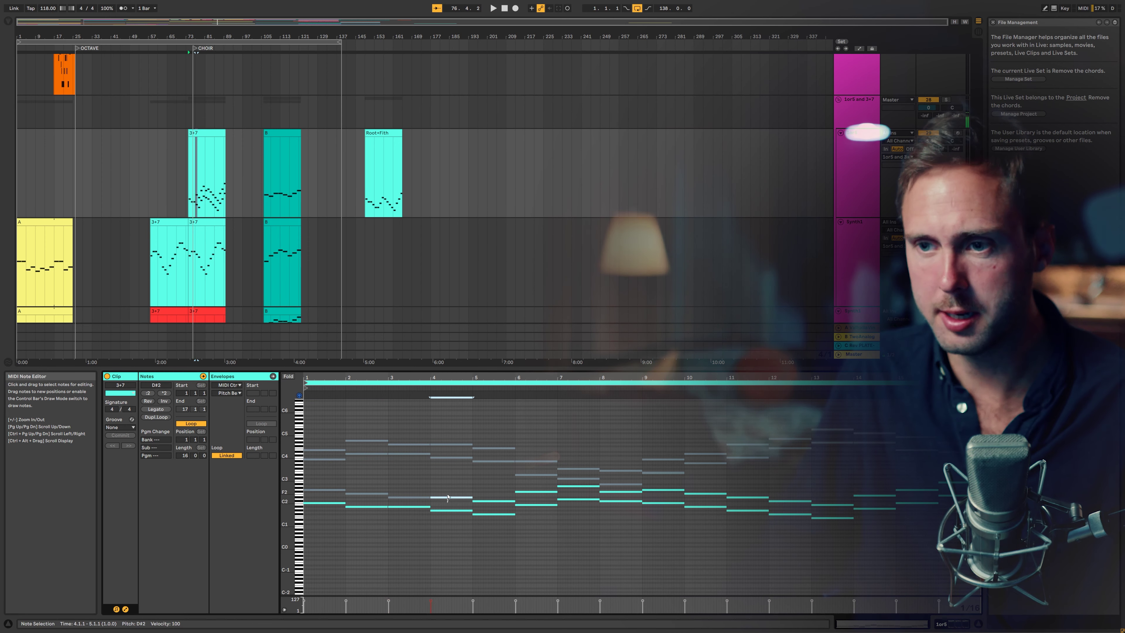
left_click_drag(449, 519, 450, 516)
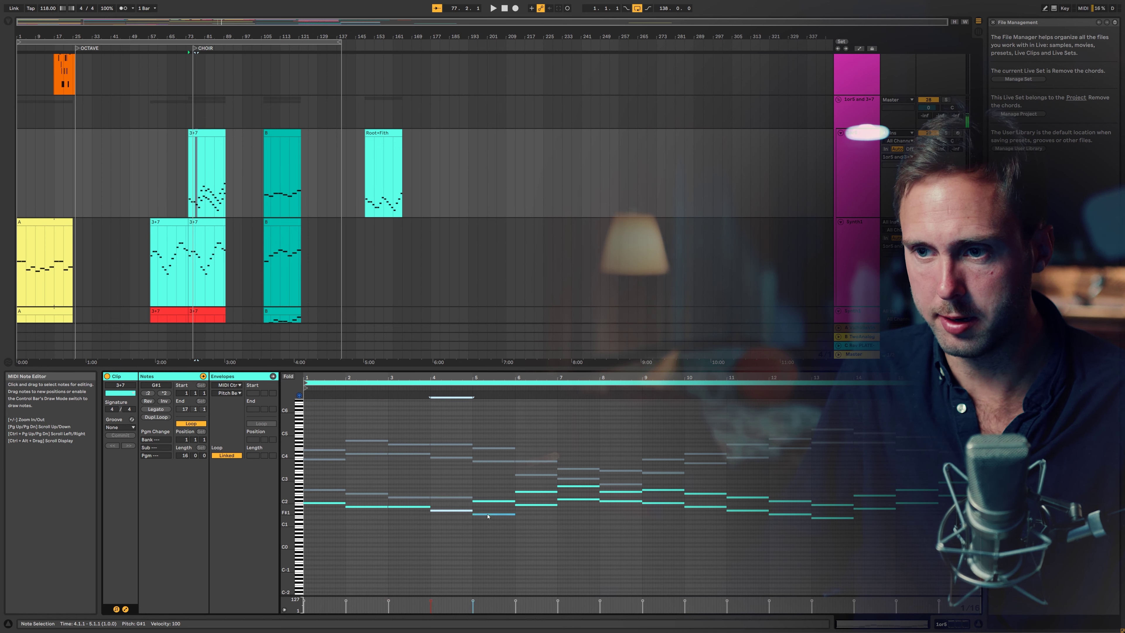
left_click(487, 504)
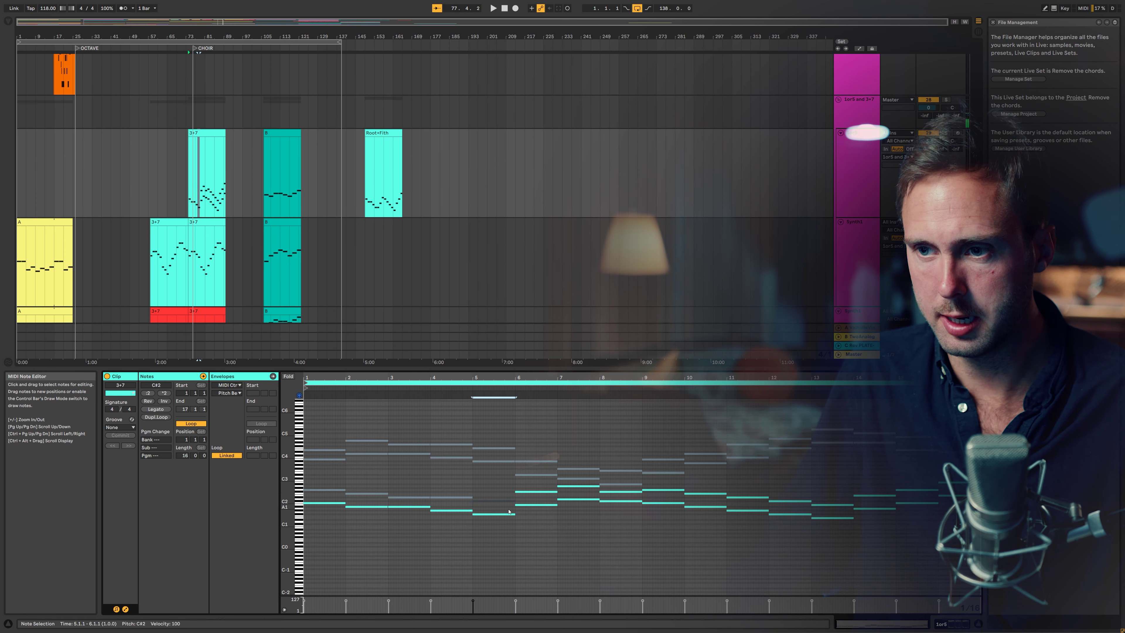
Lower the F#2 in bar 6 one octave to F#1, deactivate that bar's B1, and play the bass line.
left_click(532, 491)
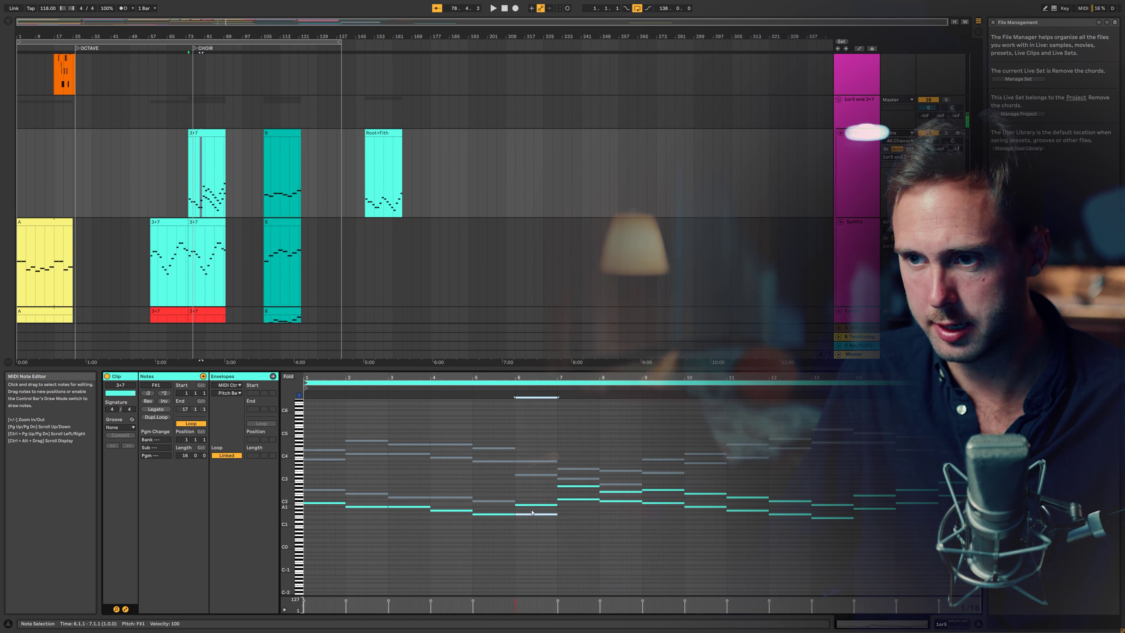
left_click_drag(532, 491, 528, 504)
key("space")
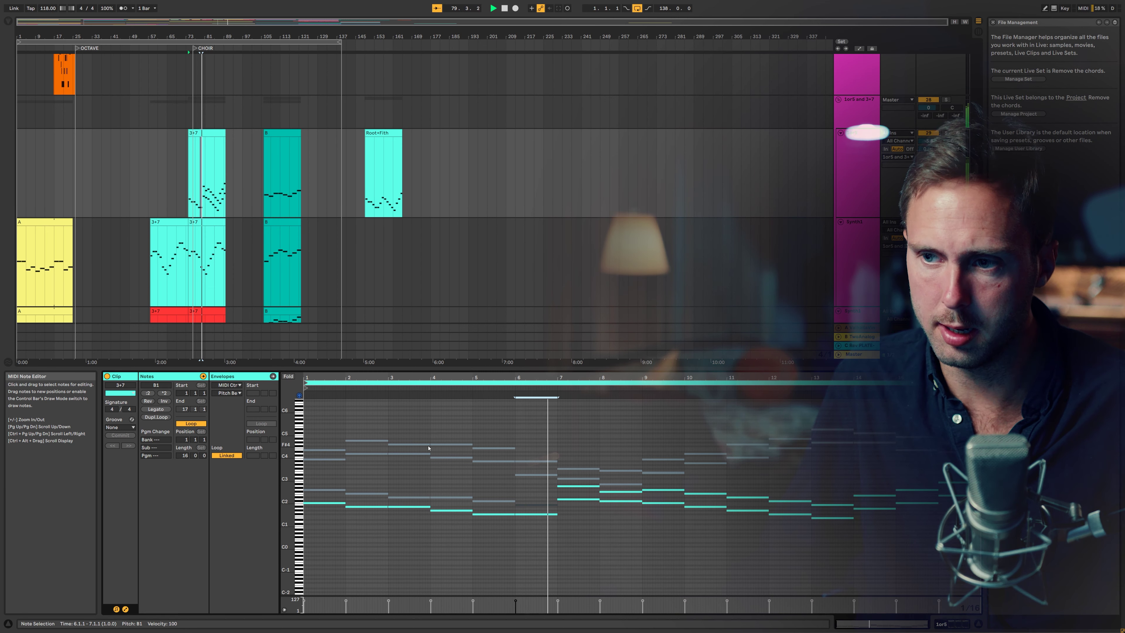
Lower bar 7's A2 one octave to A1, audition its D2 in both octaves, and deactivate D2.
left_click(580, 486)
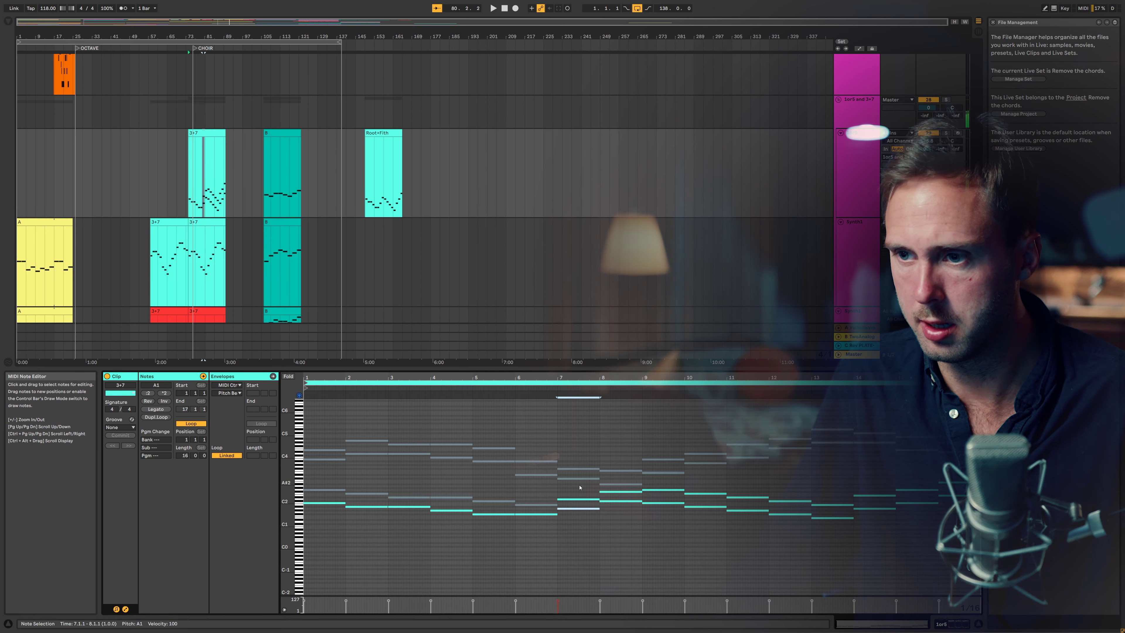
left_click(545, 514)
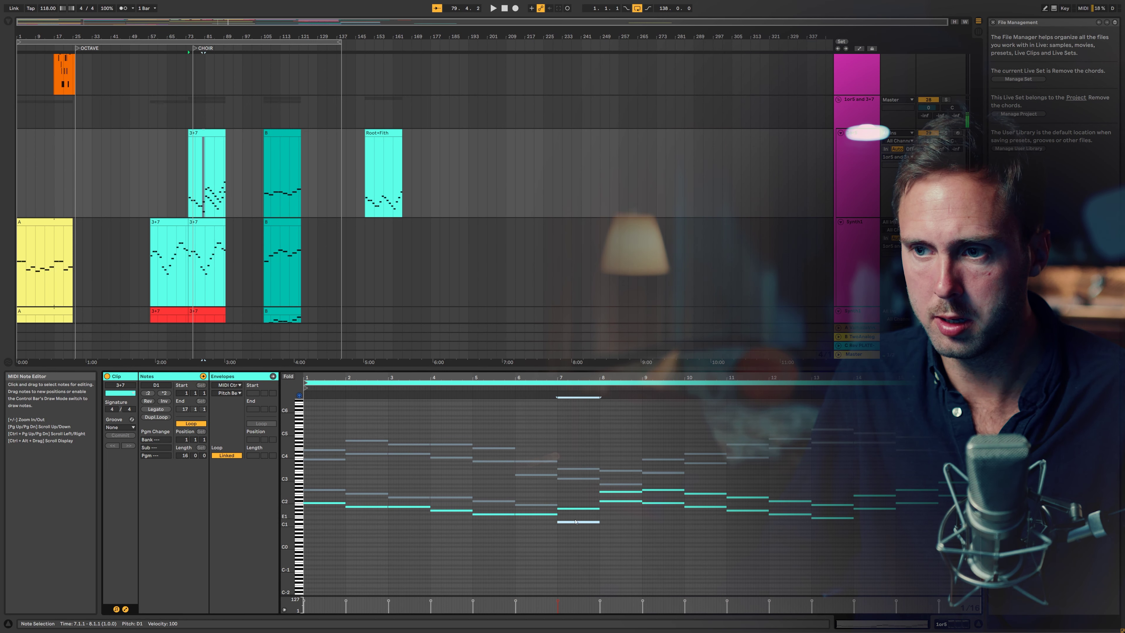
left_click(544, 516)
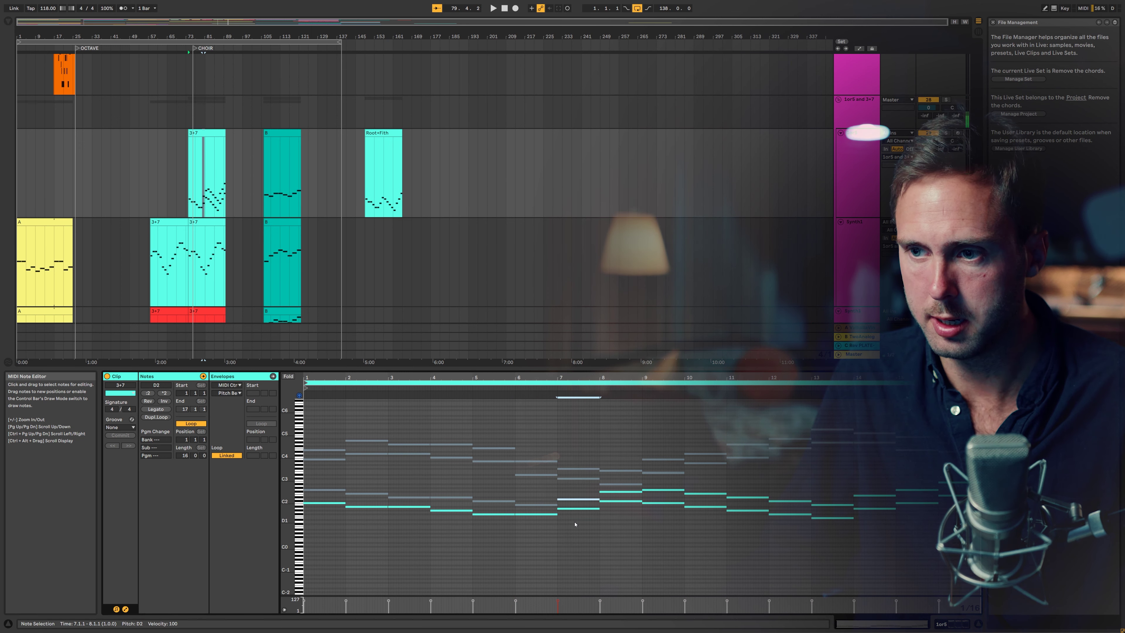
left_click(563, 515)
left_click(576, 509)
left_click_drag(608, 498, 601, 505)
left_click(617, 495)
double_click(617, 492)
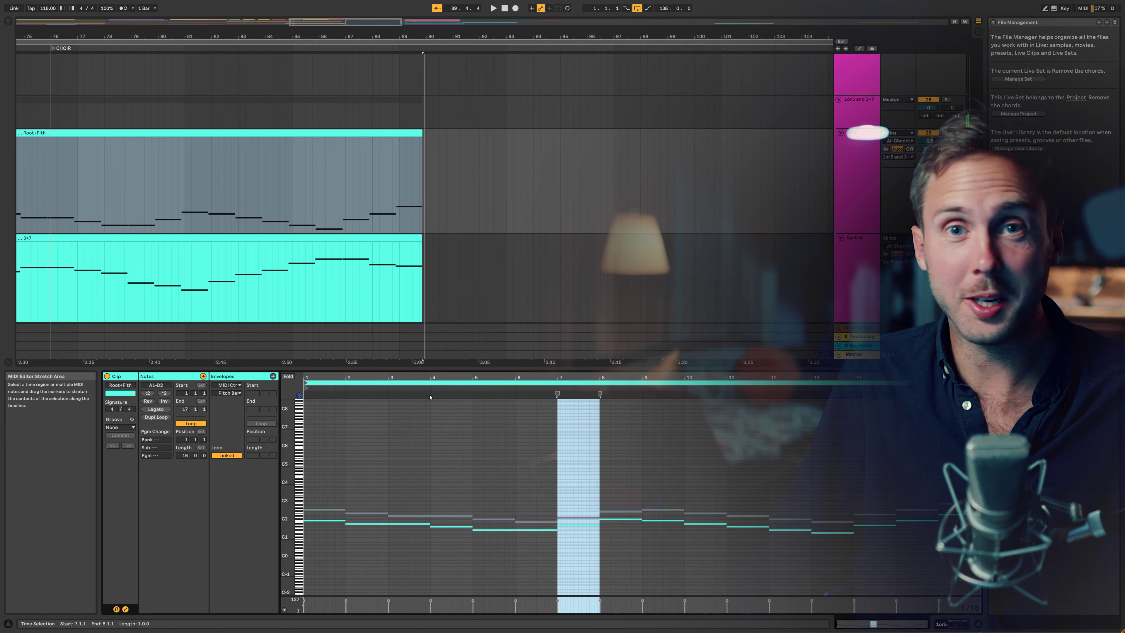
Compare the Root+Fifth bass clip with the 3+7 clips on the tracks beneath, and play them together from just before bar 74.
left_click(268, 211)
left_click_drag(363, 22, 350, 27)
scroll(320, 186, "down", 1)
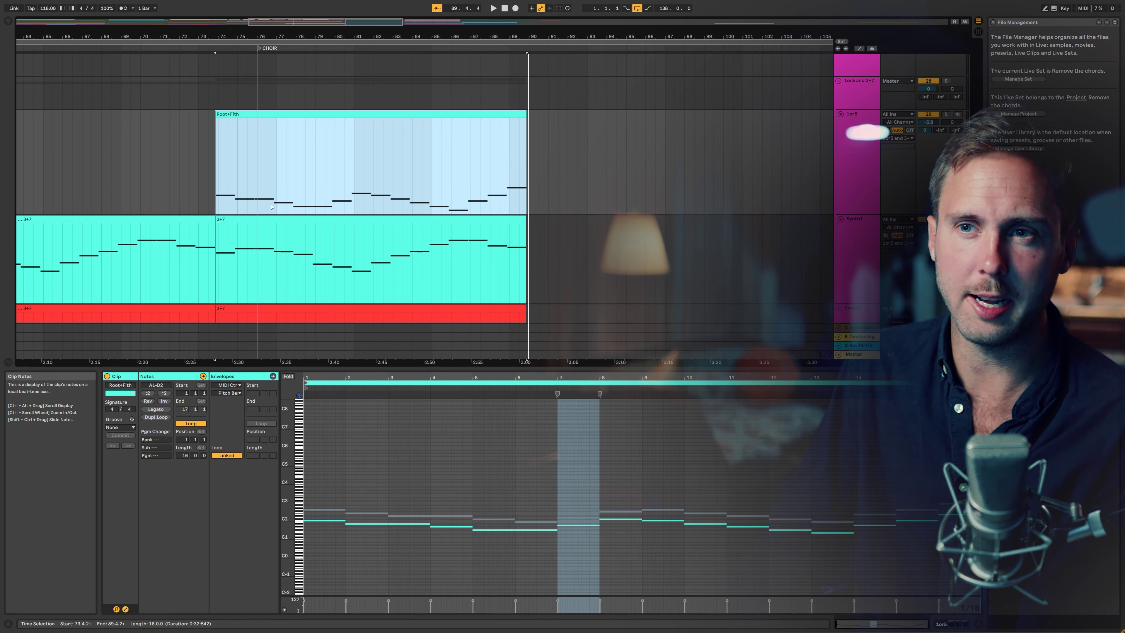
scroll(281, 231, "down", 2)
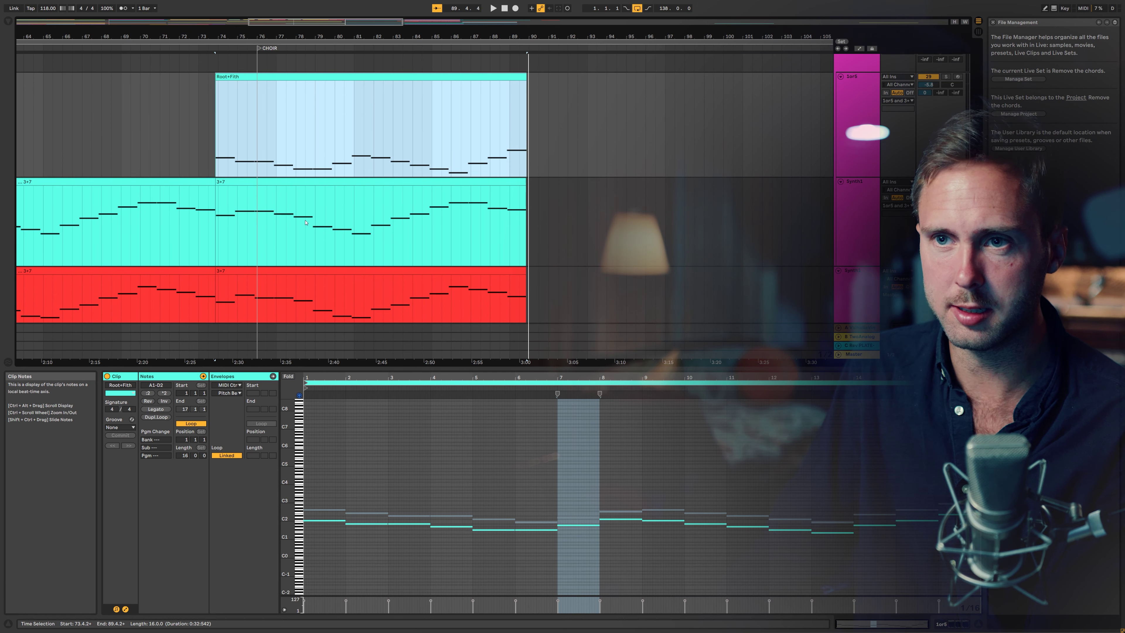
scroll(266, 191, "up", 2)
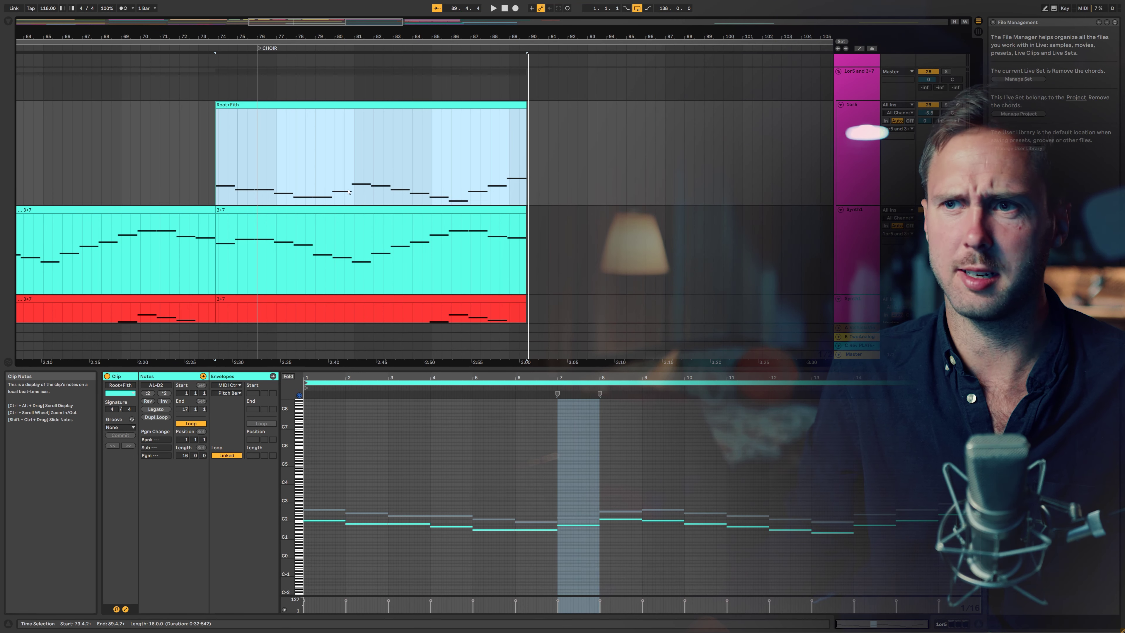
scroll(348, 191, "down", 2)
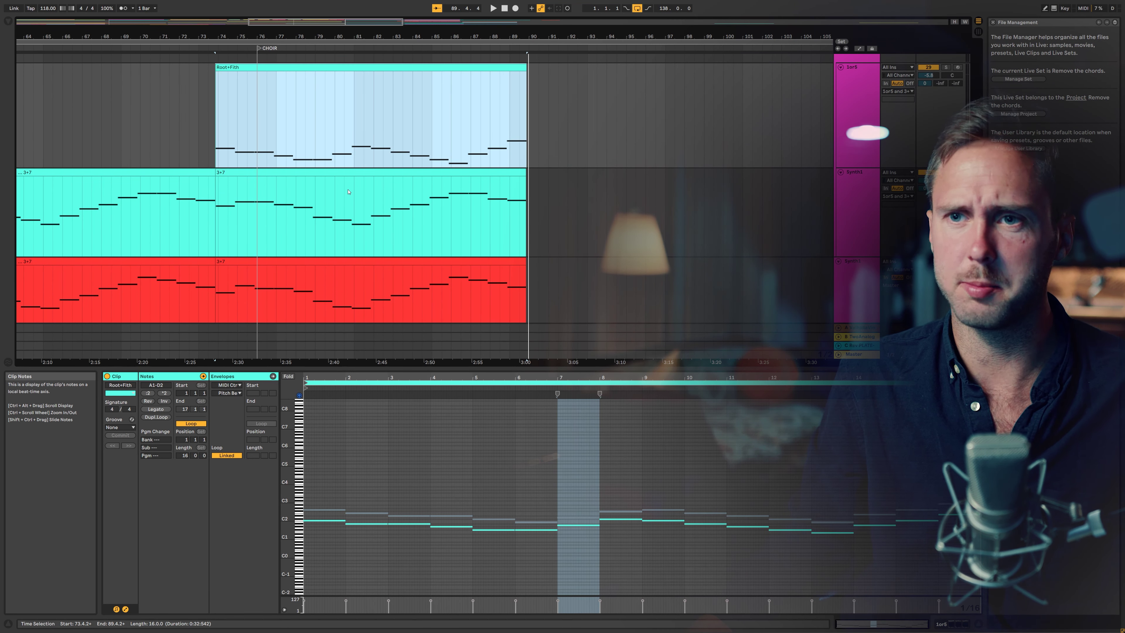
scroll(348, 192, "down", 2)
scroll(349, 191, "up", 5)
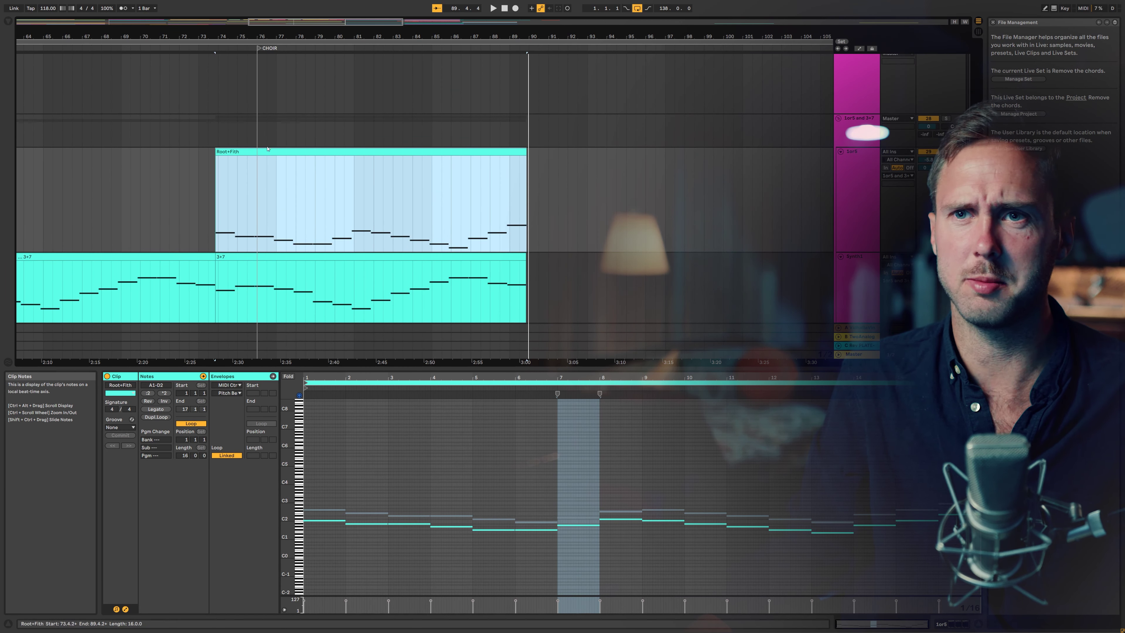
left_click(212, 130)
key("space")
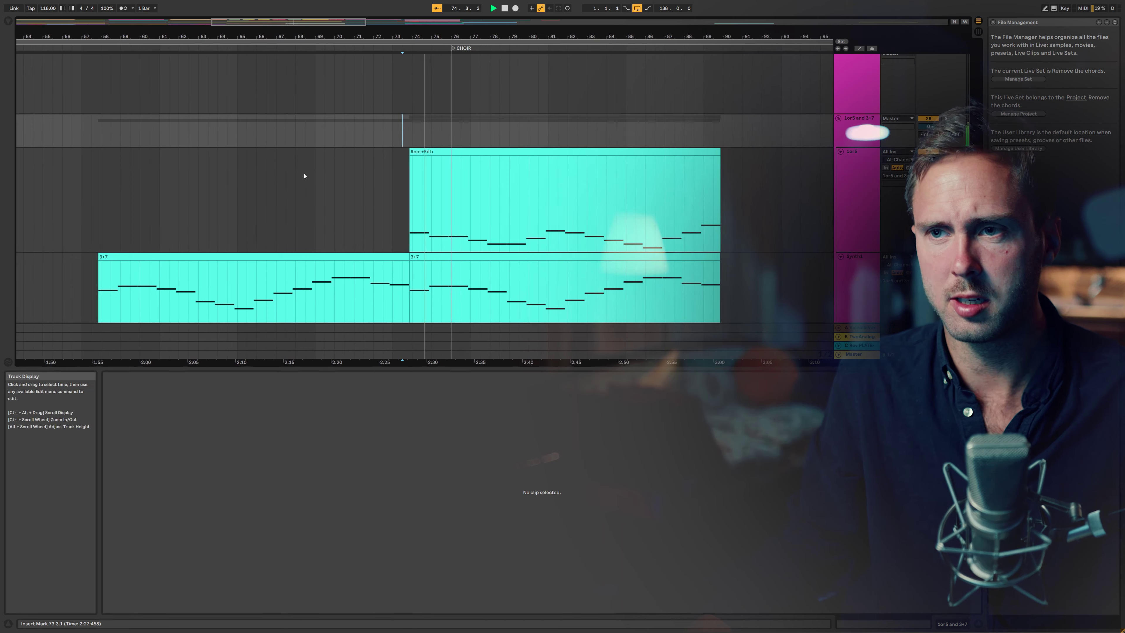
scroll(304, 174, "down", 2)
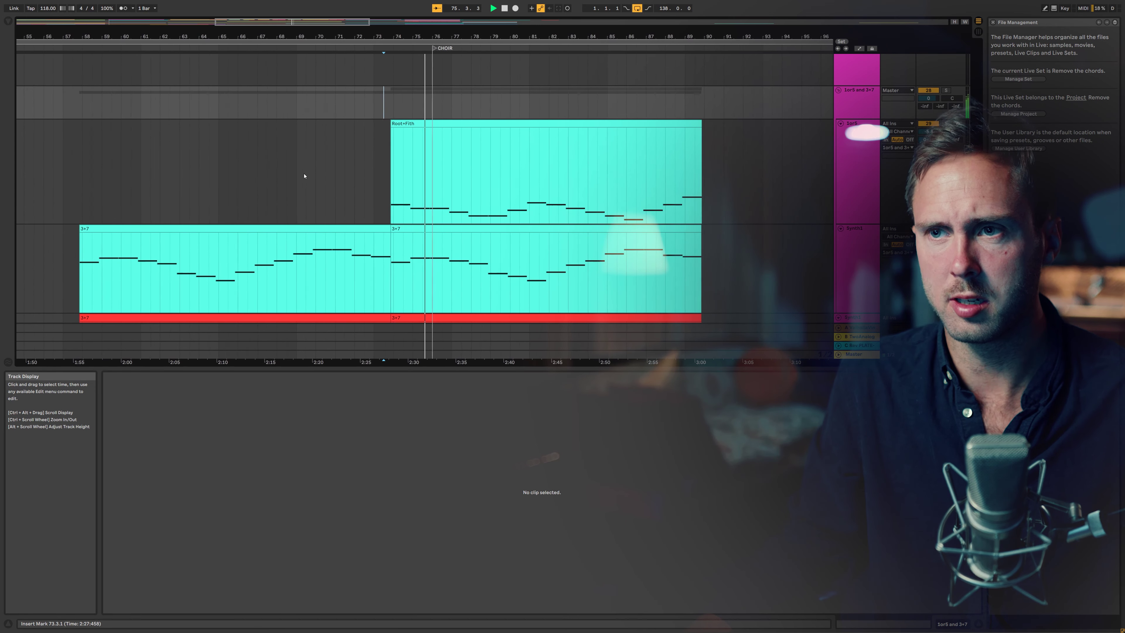
scroll(304, 176, "down", 2)
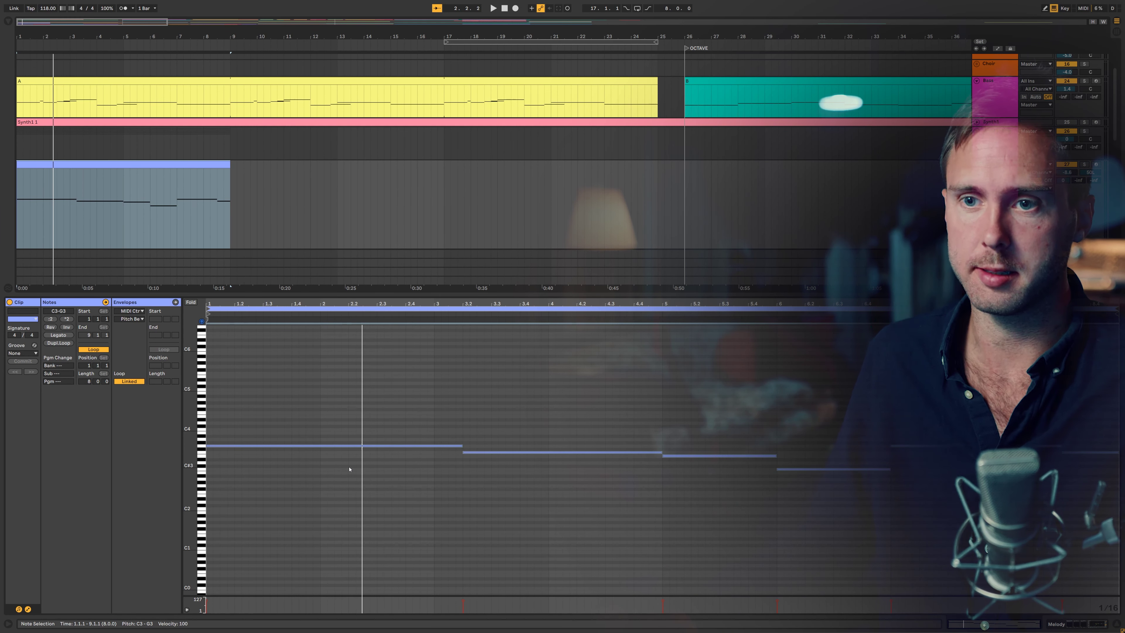
Play the eight-bar melody clip and examine its final F3 note in bar 8.
key("space")
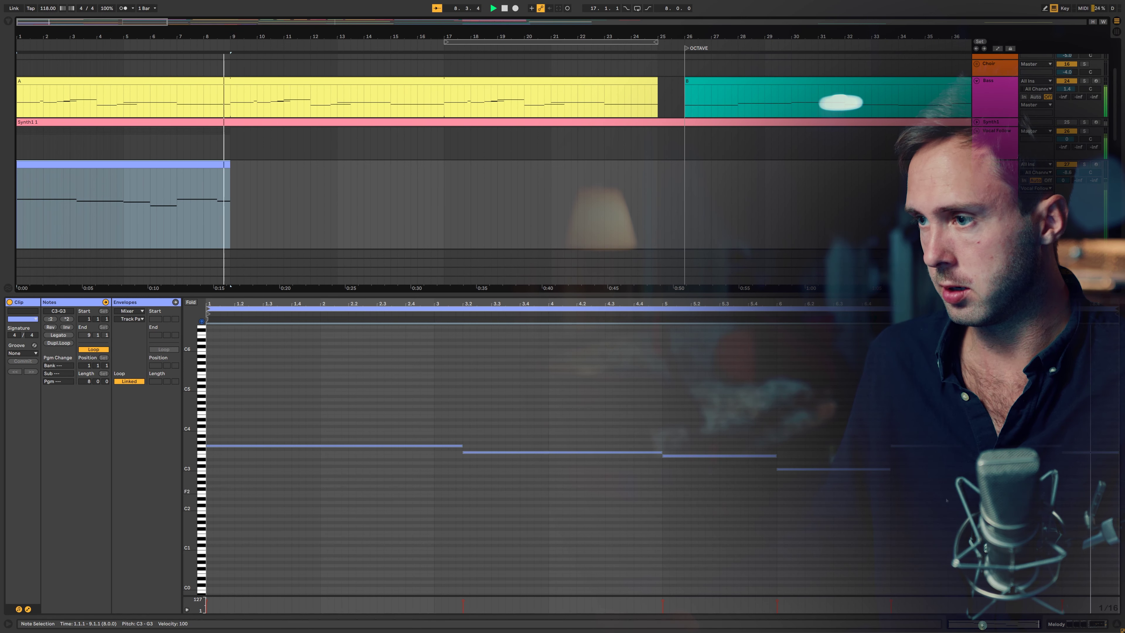
left_click(1087, 453)
key("space")
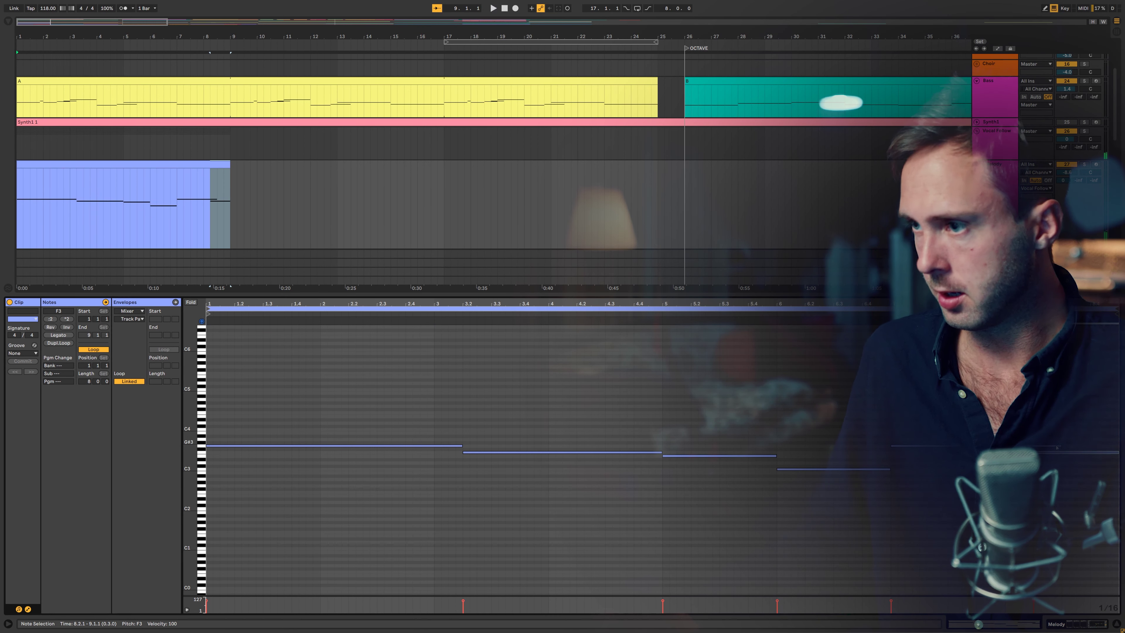
left_click_drag(1061, 445, 1041, 445)
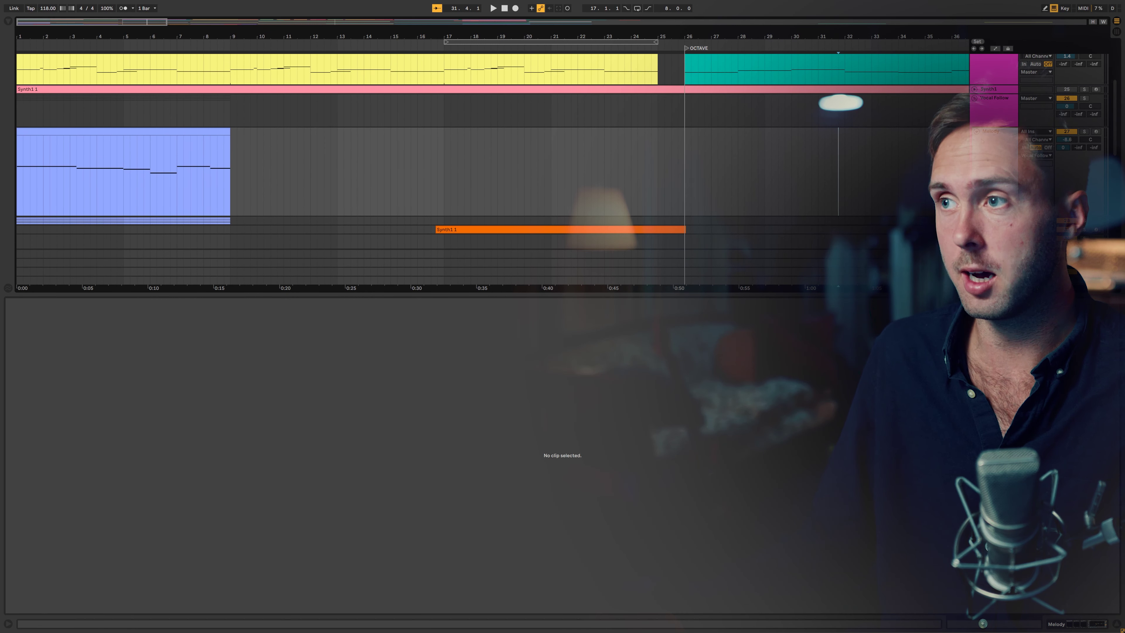
Duplicate the melody track and transpose all notes of the copy up seven semitones to G3–D4.
key("ctrl+d")
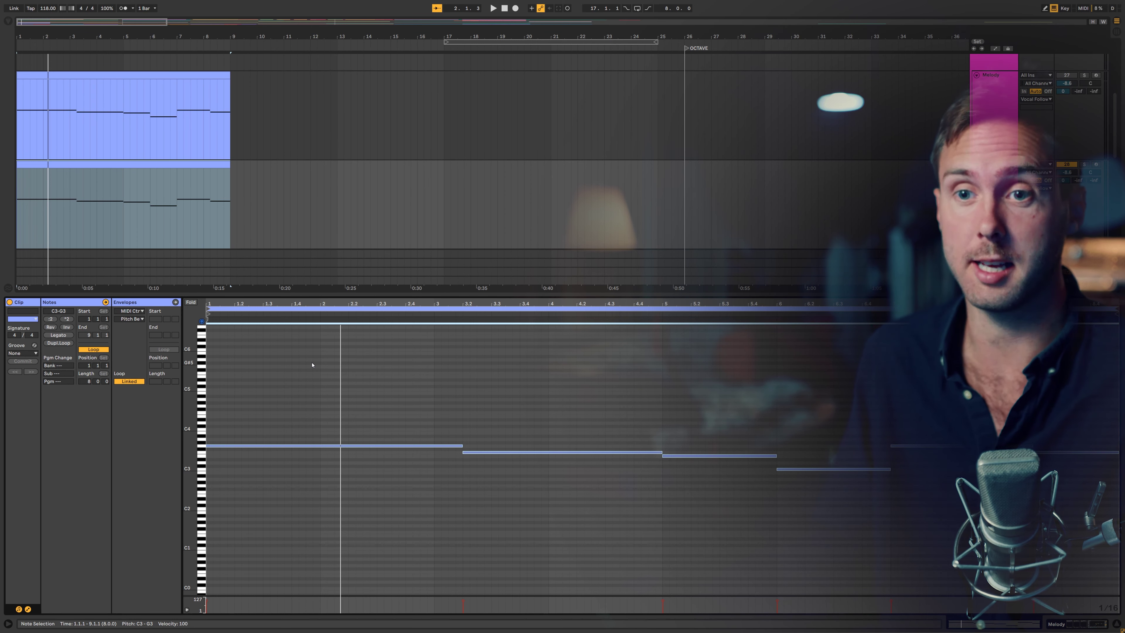
key("Up")
key("Up")
key("Up")
key("Up")
key("Up")
key("Up")
key("Up")
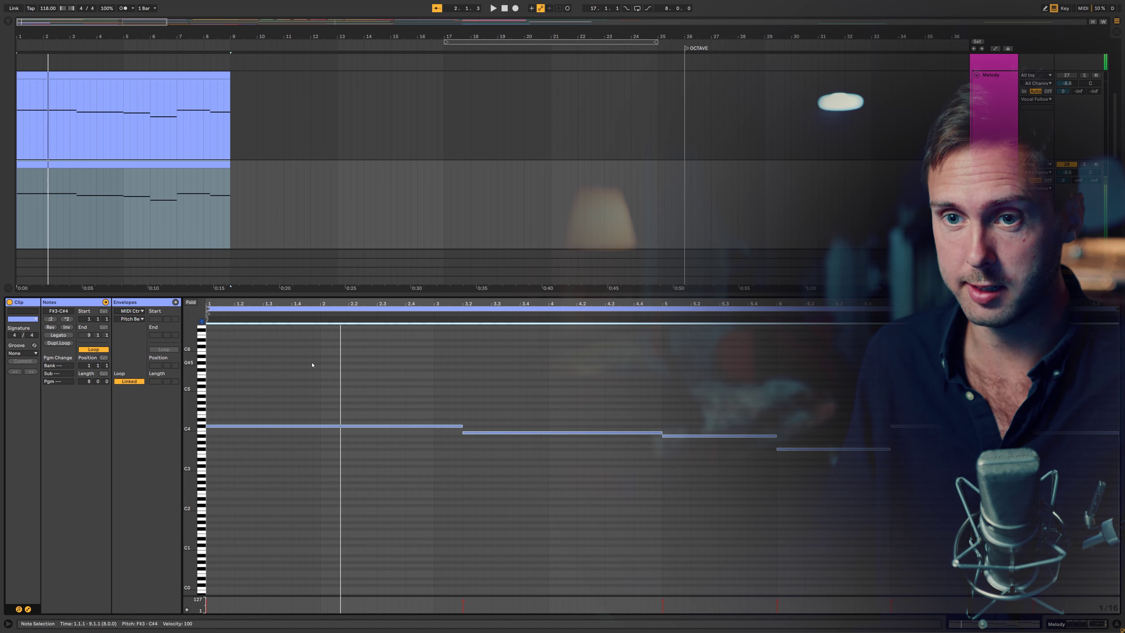
Play the melody with its parallel copy, lower the copy's notes one octave to G2–D3, and play it again.
key("space")
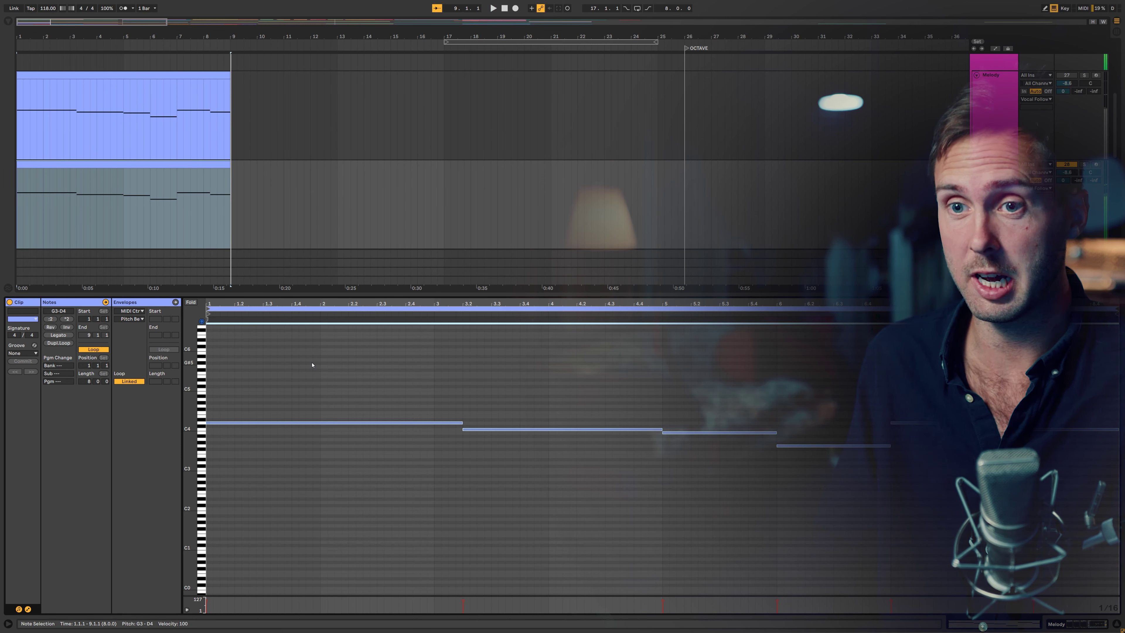
key("shift+Down")
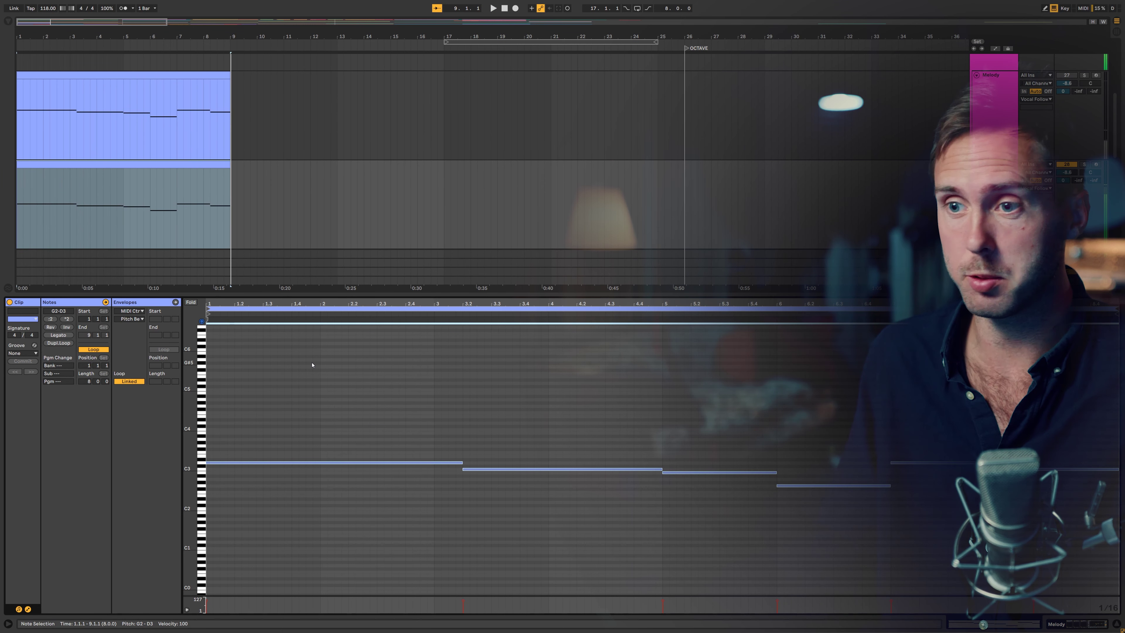
key("space")
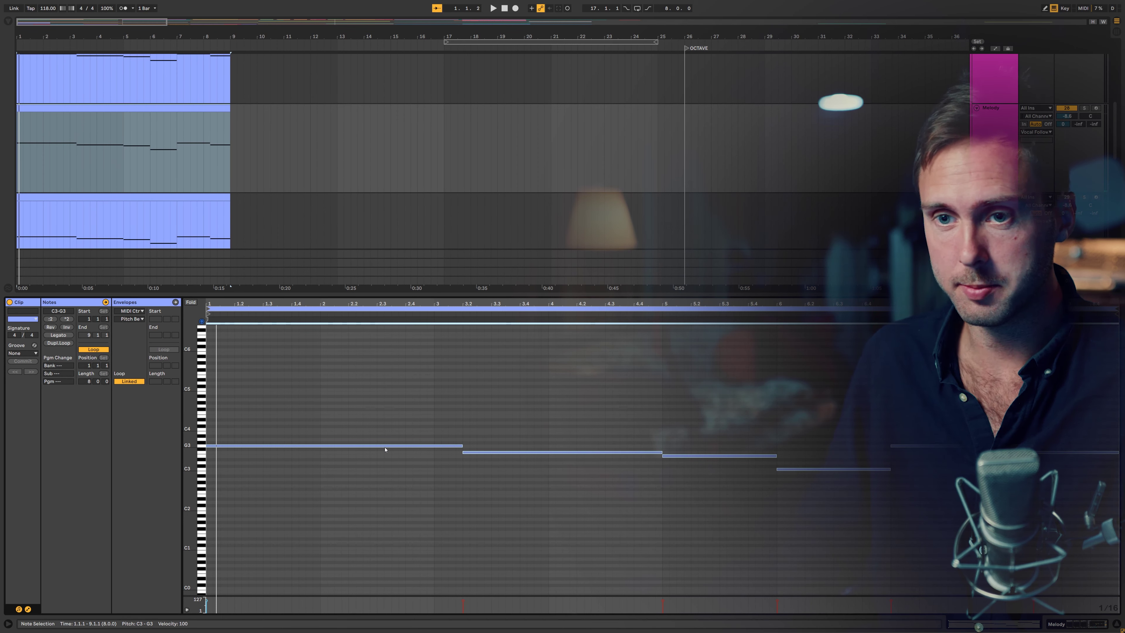
Transpose the new C3–G3 melody copy up four semitones, lower it one octave to E2–B2, and play the parallel lines.
key("Up")
key("Up")
key("Up")
key("Up")
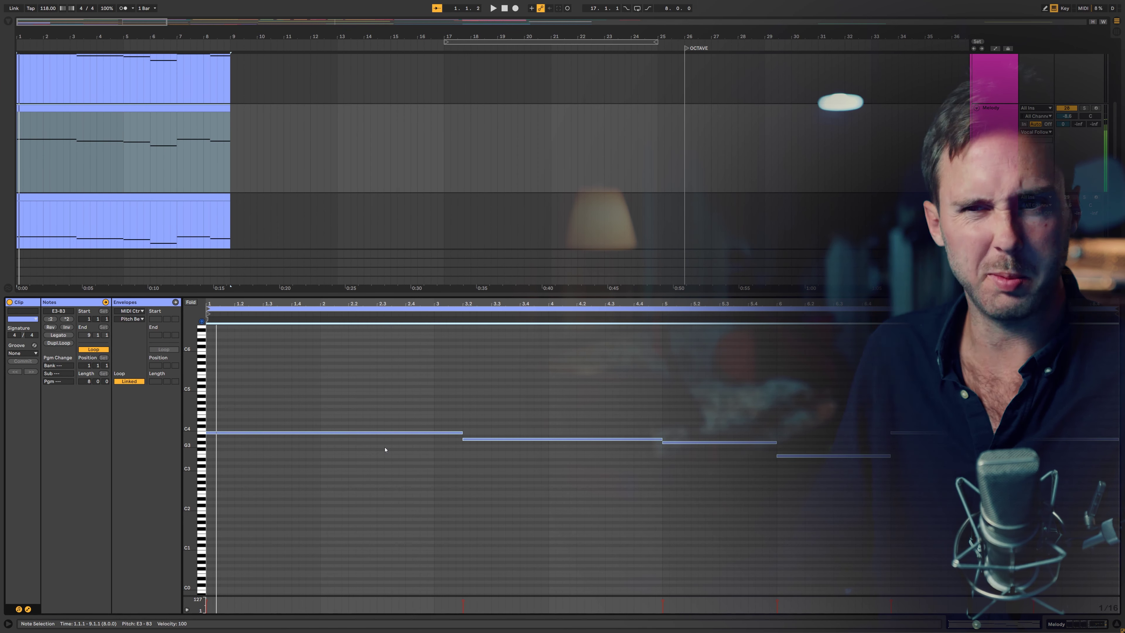
key("shift+Down")
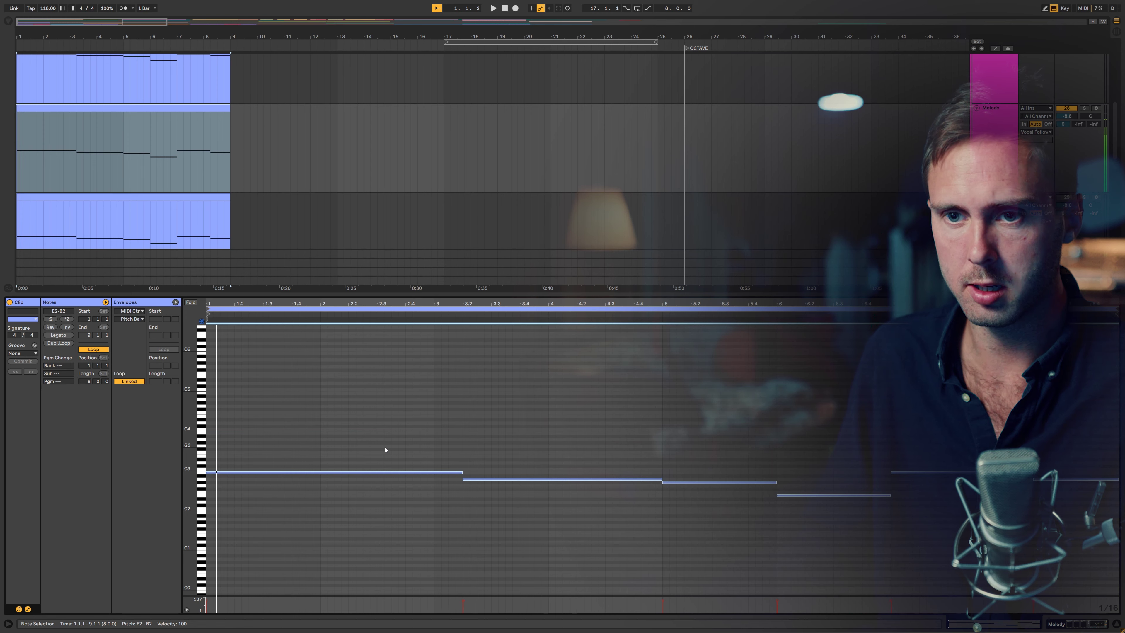
key("space")
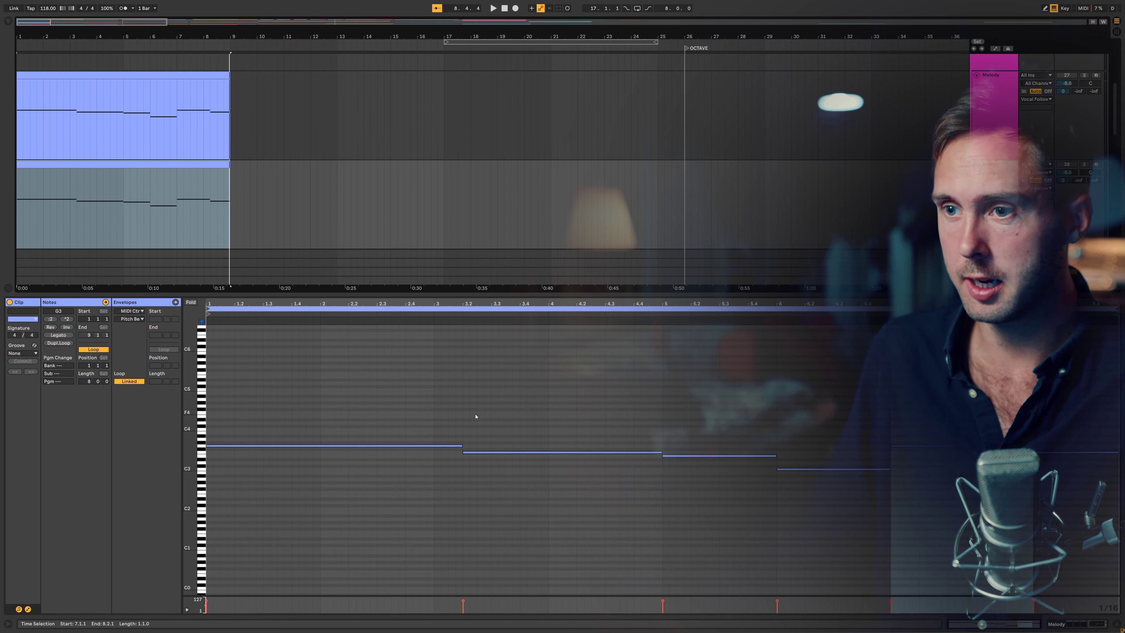
Transpose all notes of the C3–G3 melody copy down seven semitones to F2–C3, duplicate its track, and play the result.
key("ctrl+a")
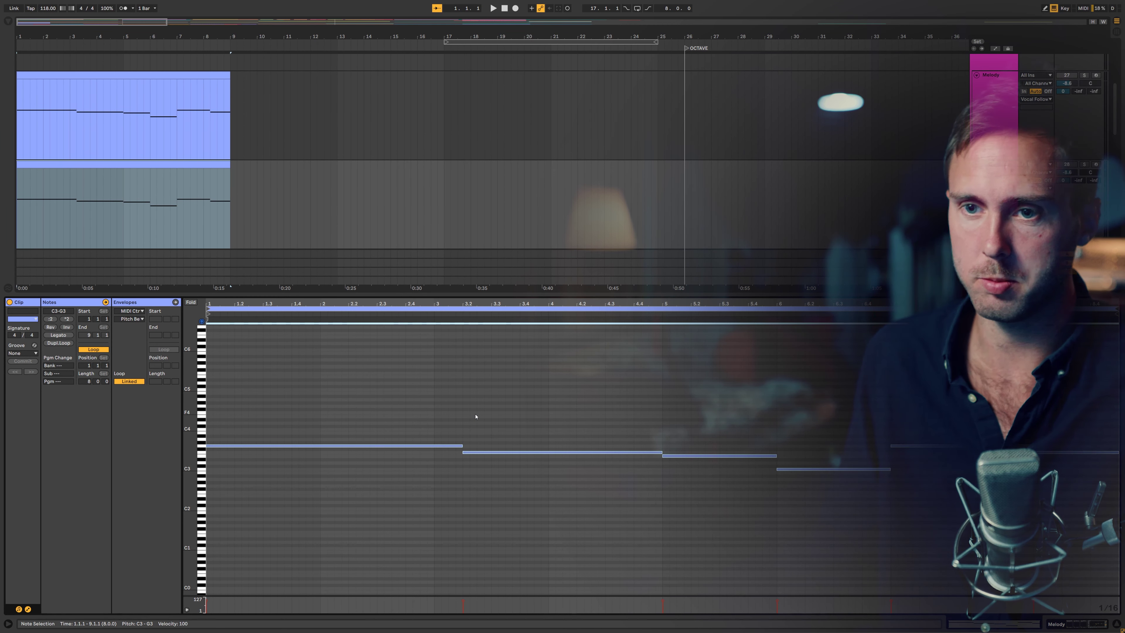
key("Down")
key("Down")
key("Down")
key("Down")
key("Down")
key("Down")
key("Down")
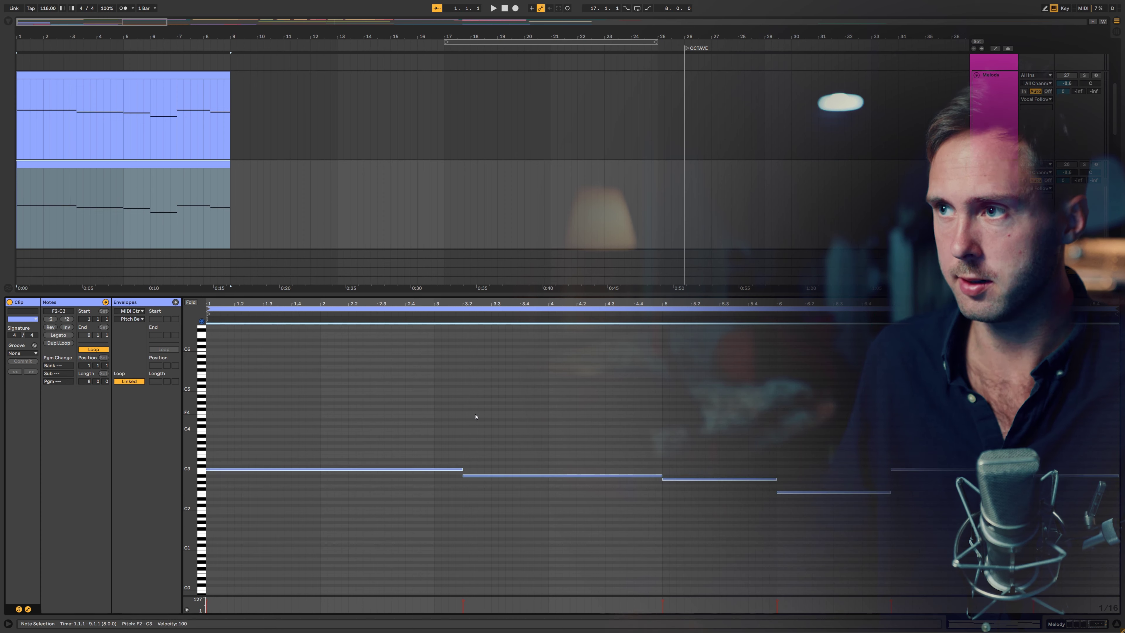
key("ctrl+d")
key("space")
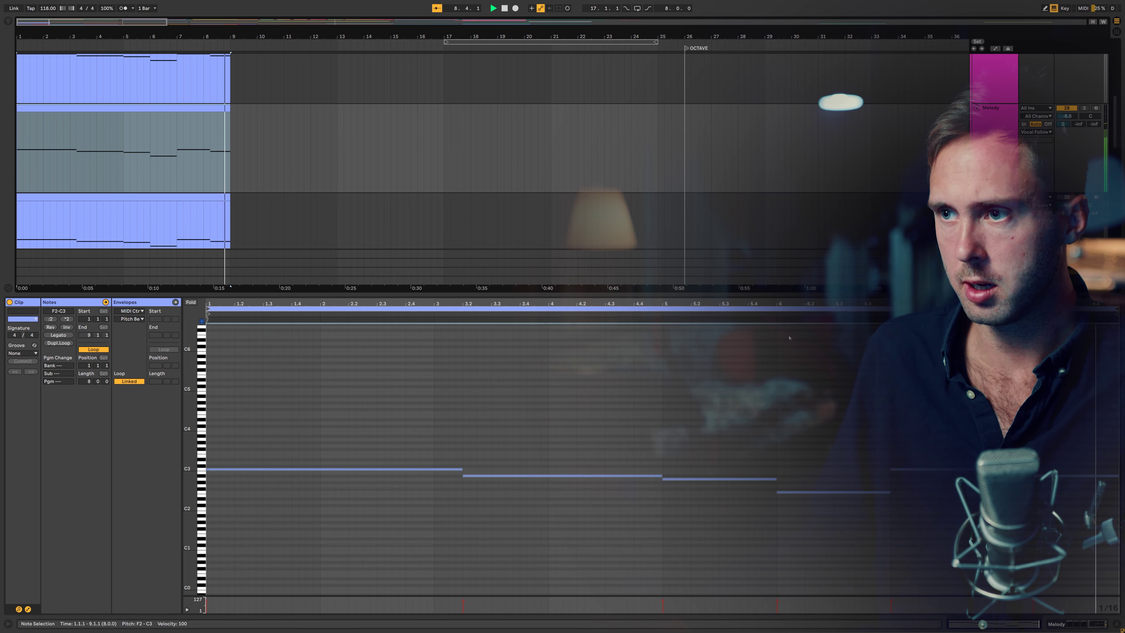
Lower the F2 in bar 6 of the middle melody copy to E2 and duplicate the clip's loop to 16 bars.
left_click(773, 315)
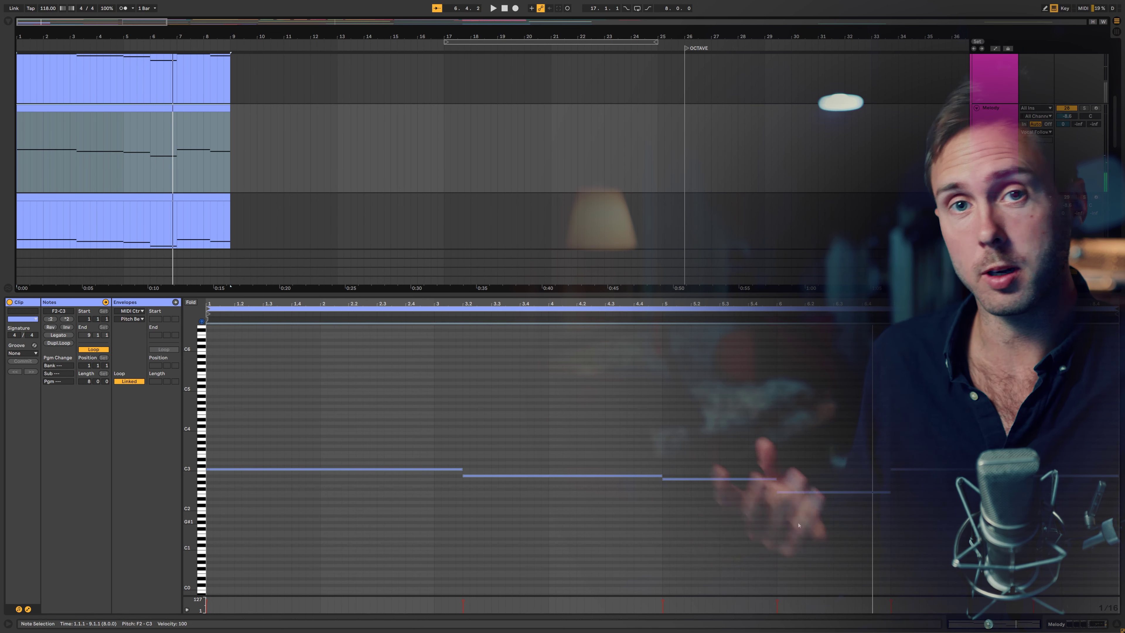
left_click(804, 492)
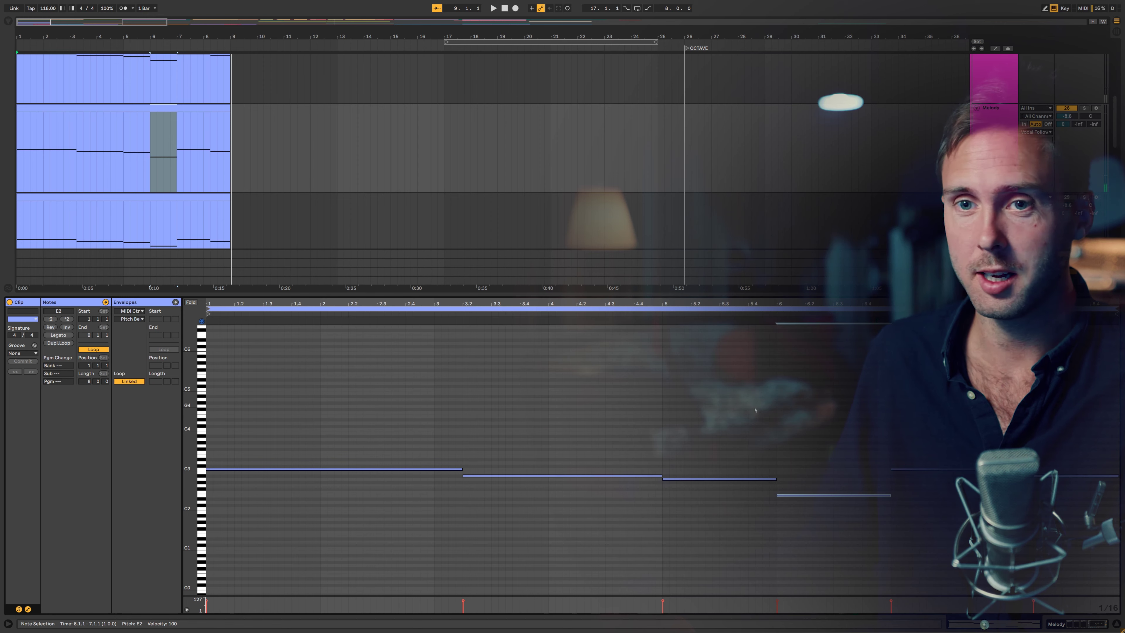
left_click(66, 344)
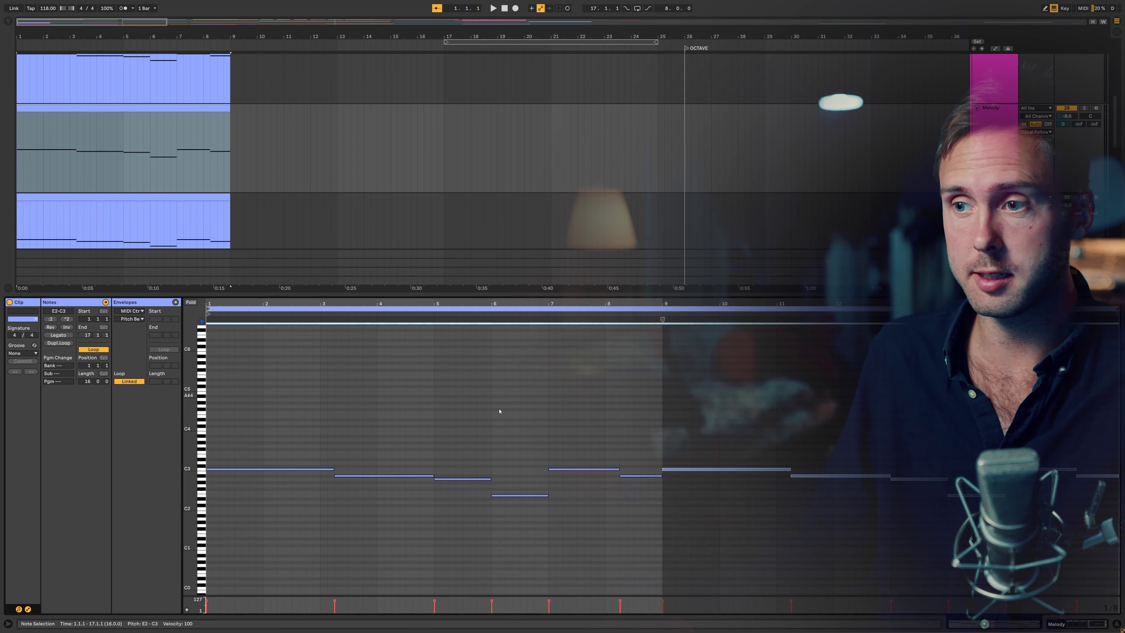
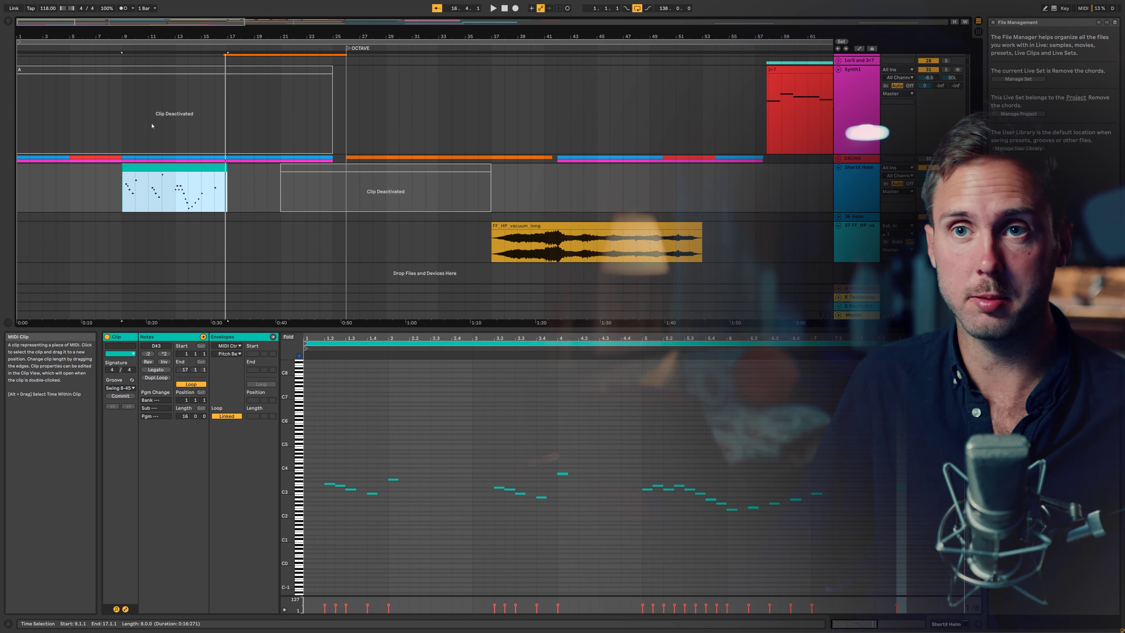
Play the arrangement from bar 9 while viewing the Synth1 tracks.
scroll(152, 125, "up", 5)
key("space")
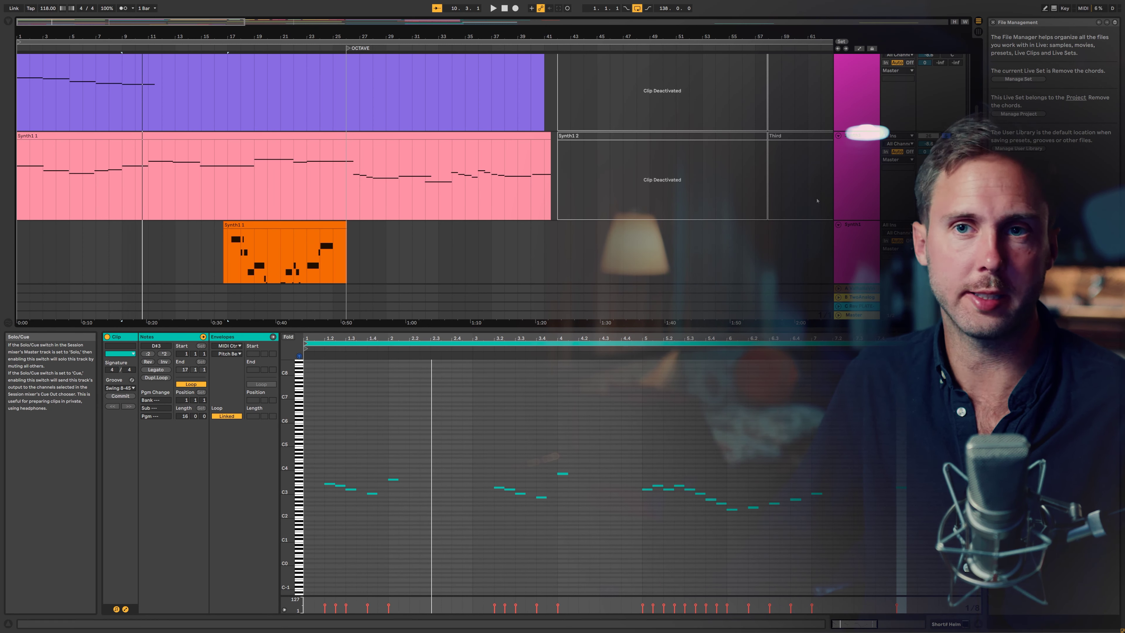
Split the teal MIDI clip at bar 11, deactivate its second part, and set the playback start at bar 8.
scroll(465, 176, "down", 10)
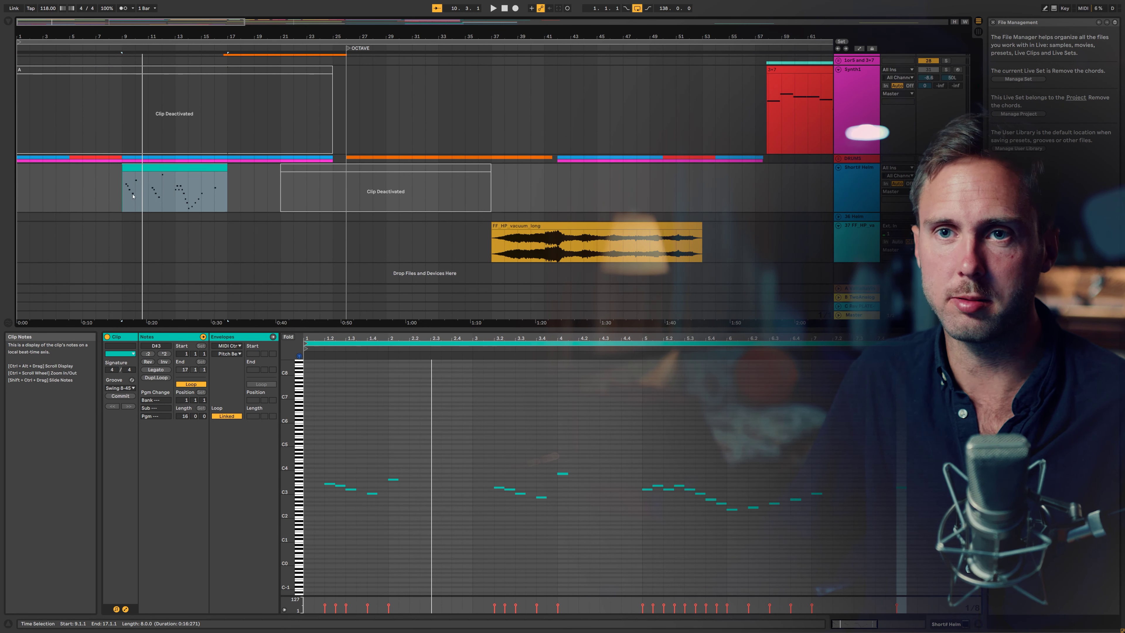
left_click(143, 192)
key("ctrl+e")
left_click(157, 170)
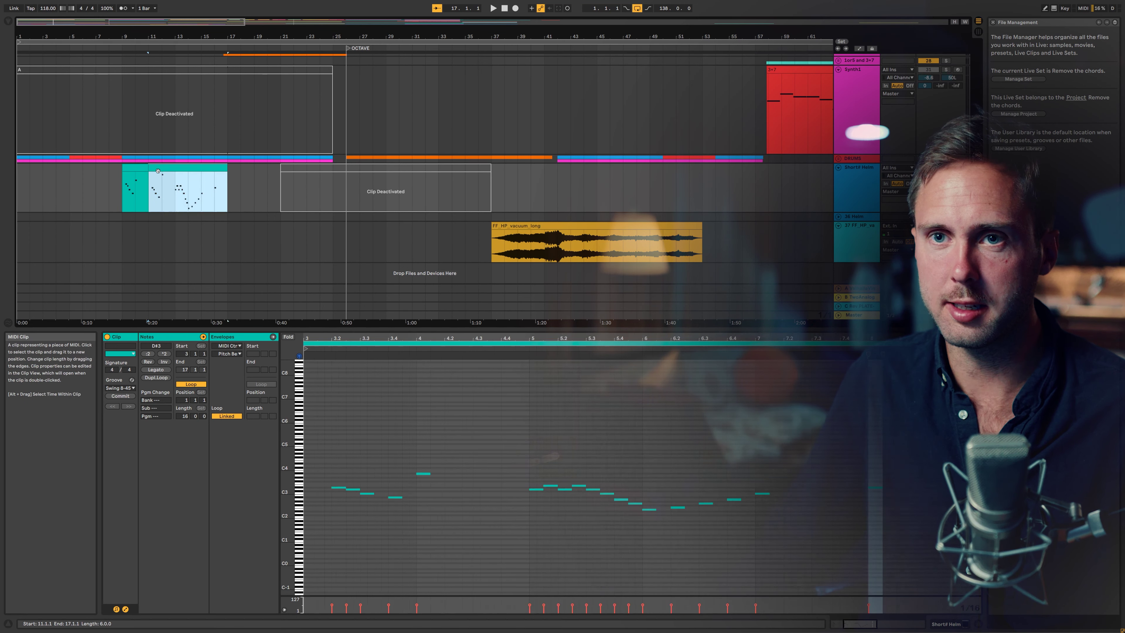
left_click(109, 190)
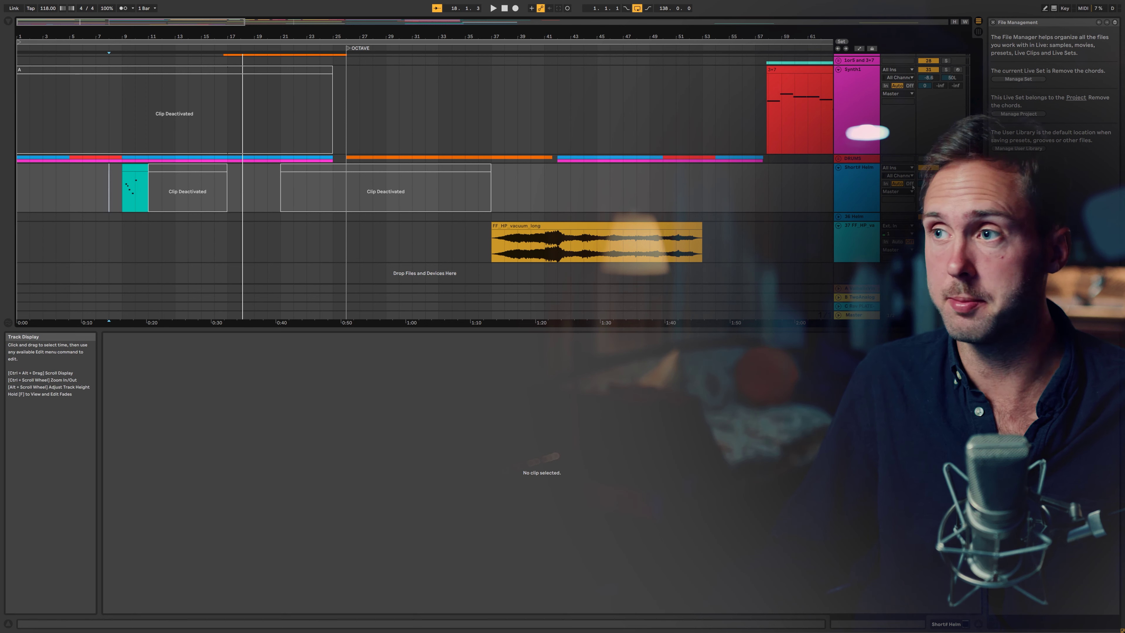
left_click(850, 177)
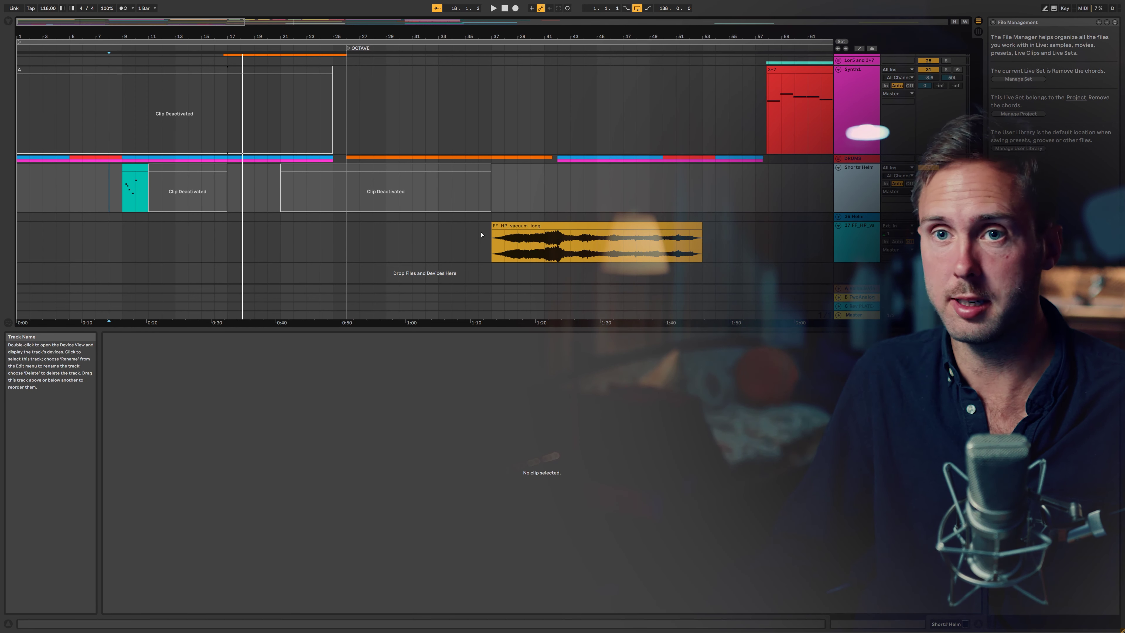
Duplicate the Short# Helm track and record a MIDI melody on the copy from the start of the arrangement to bar 14.
key("ctrl+d")
left_click(515, 8)
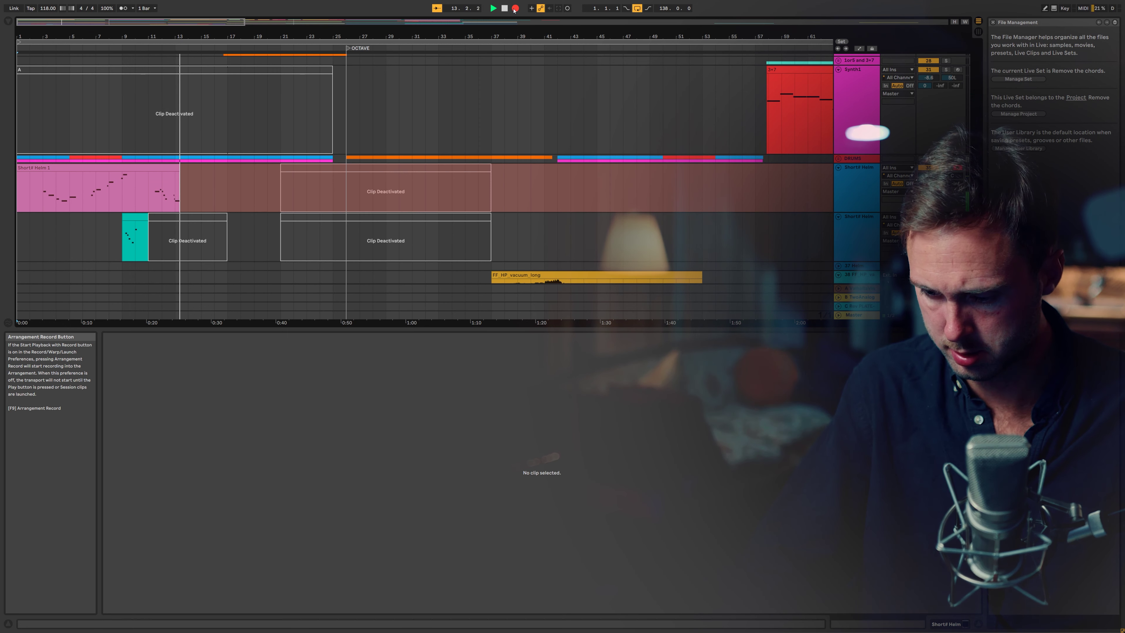
left_click(515, 9)
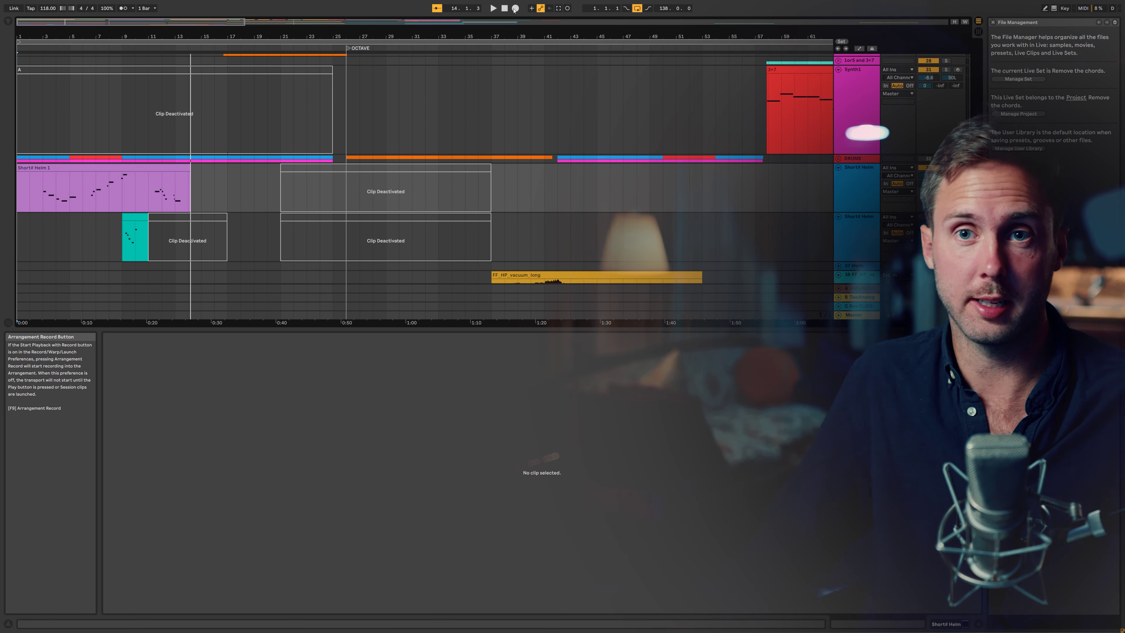
Split the recorded Helm clip at bar 6, deactivate its second part, and play from bar 1.
left_click(89, 197)
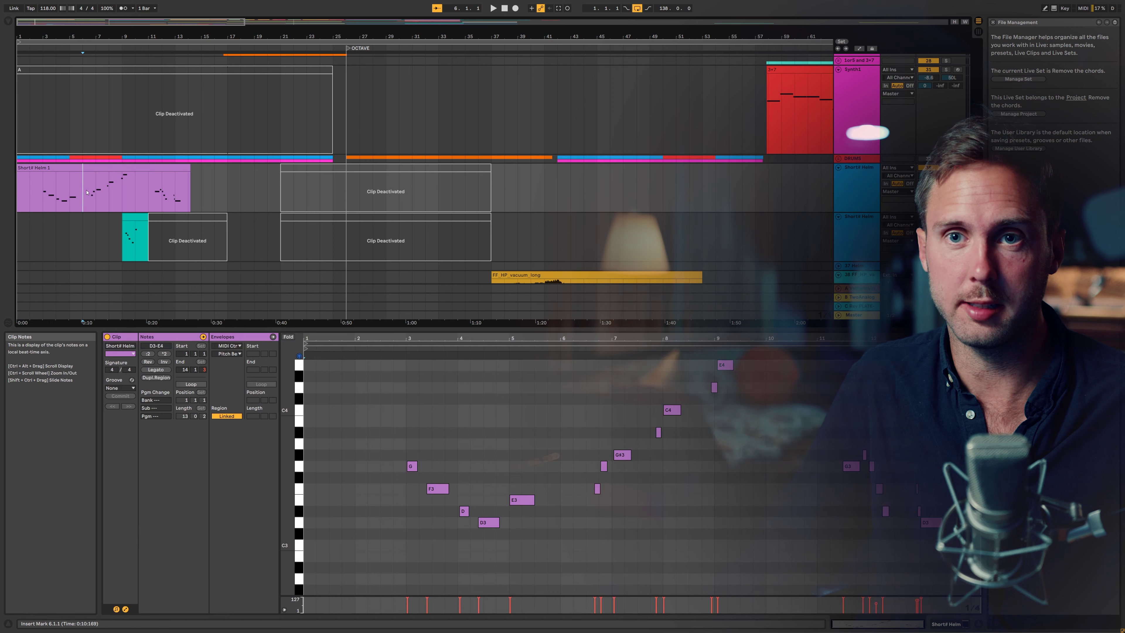
key("ctrl+e")
left_click(110, 167)
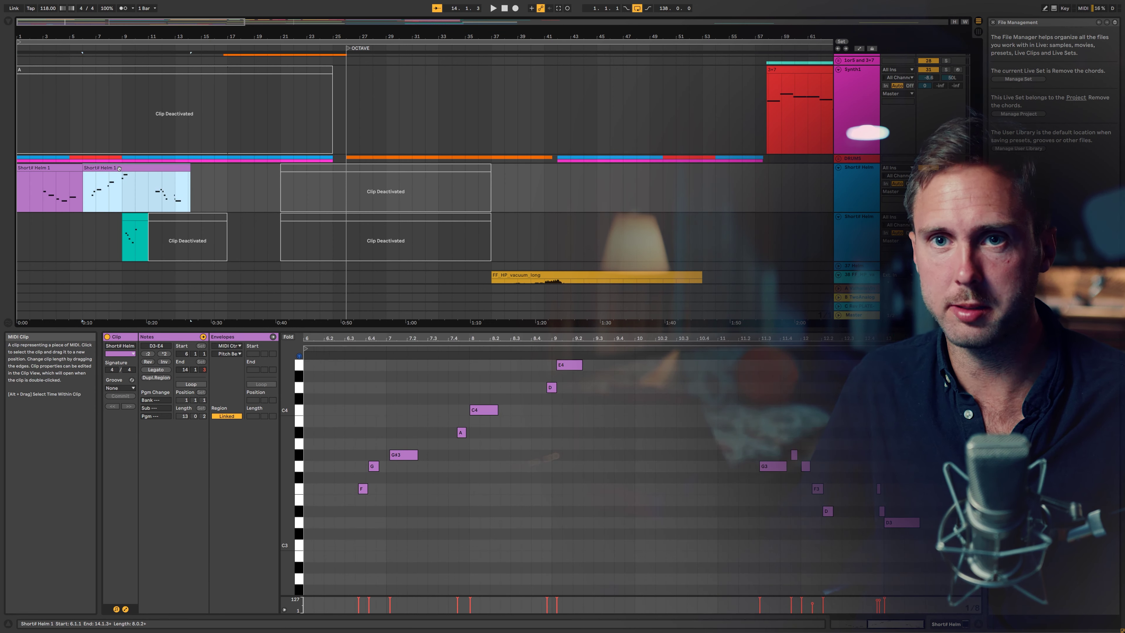
left_click(17, 207)
key("space")
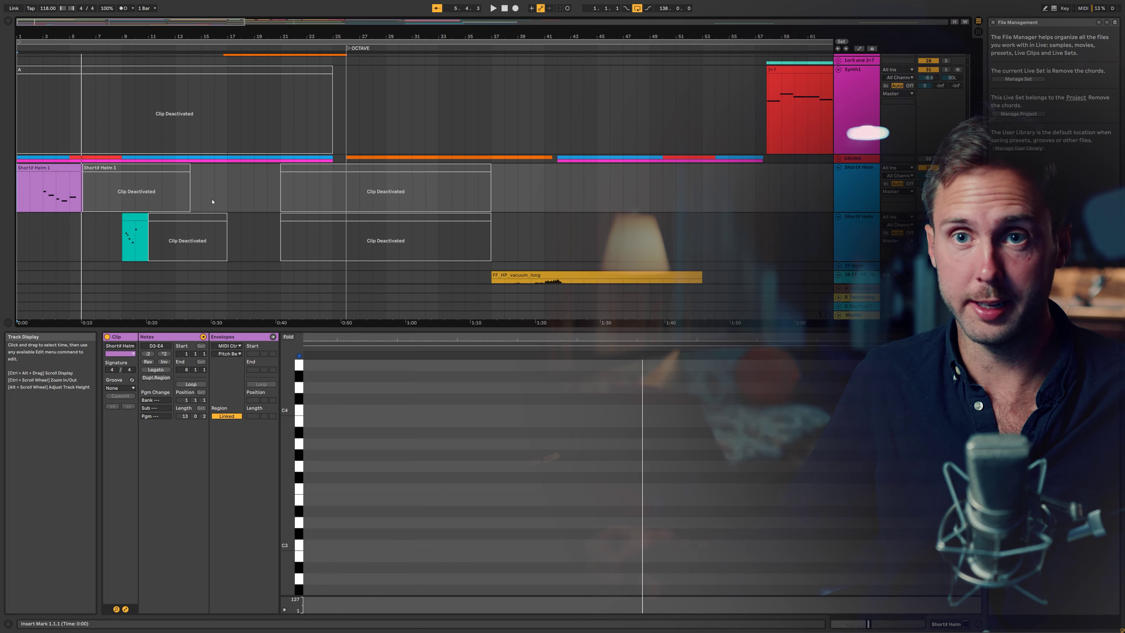
Duplicate the Synth1 track holding the orange clip and delete the orange clip from the upper copy.
scroll(212, 201, "down", 2)
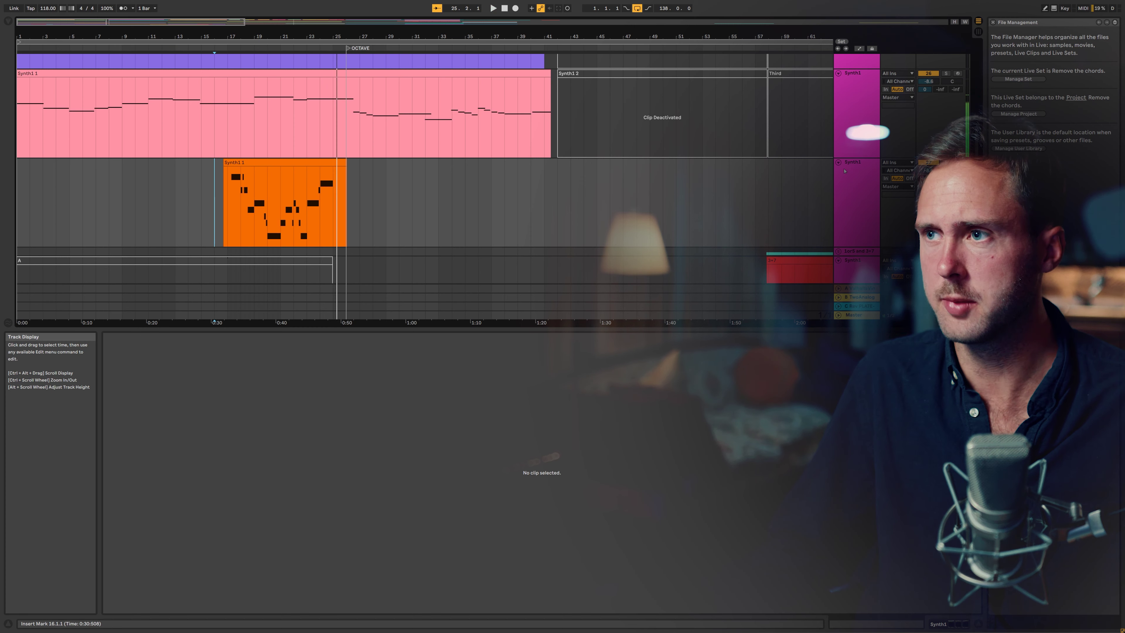
key("ctrl+d")
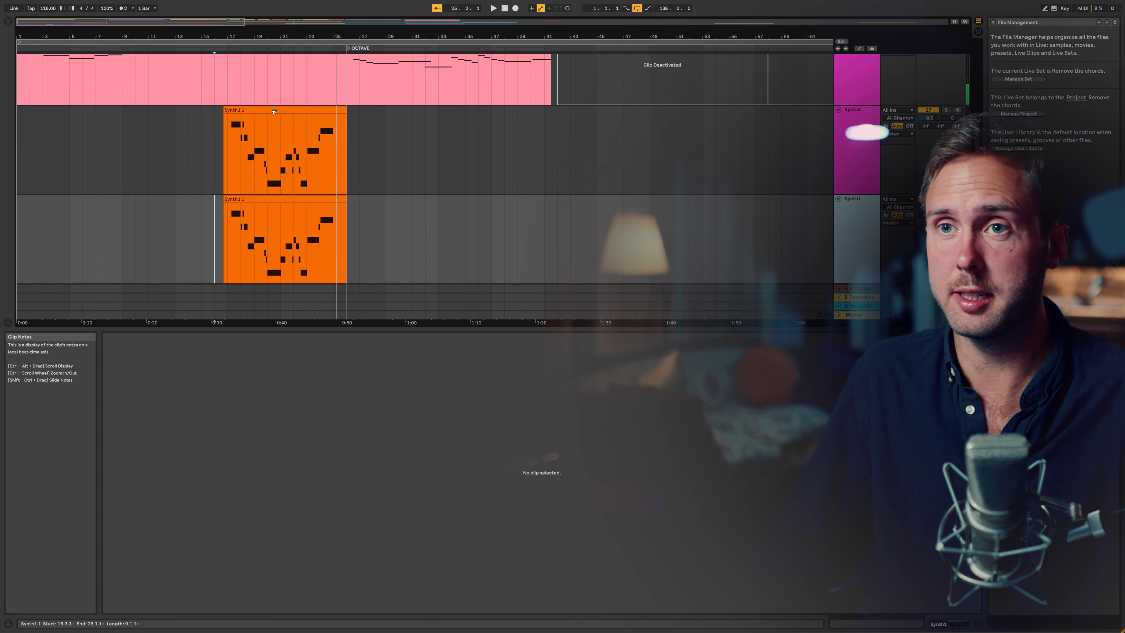
key("Delete")
scroll(231, 197, "up", 2)
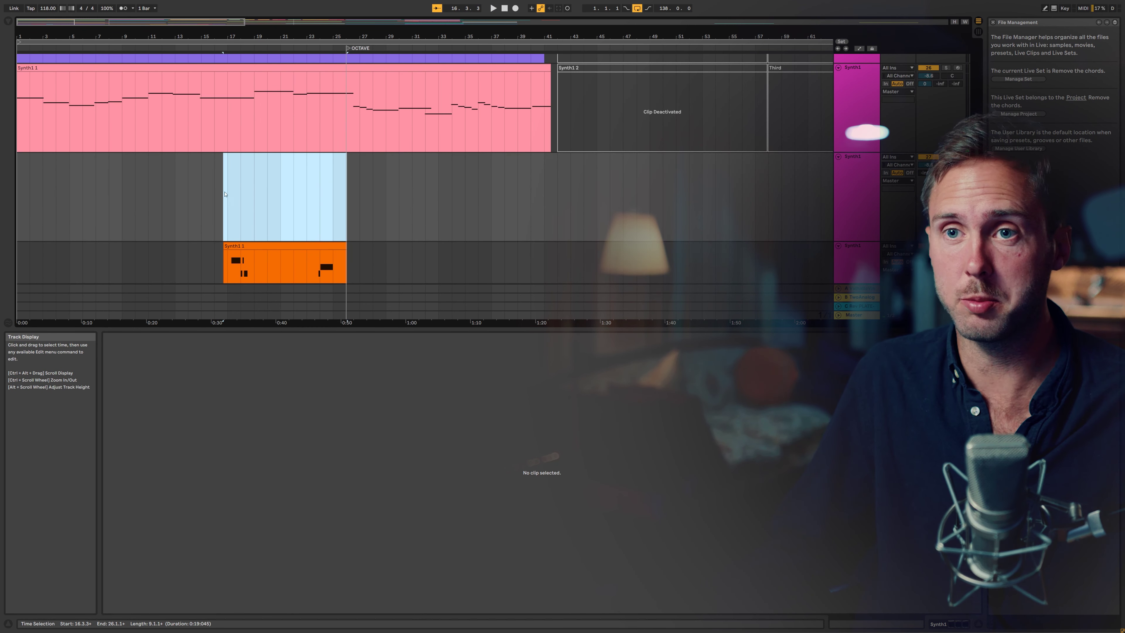
Set the arrangement loop to start at bar 17 with a length of 24 bars and select the clips inside it.
left_click(225, 194)
left_click_drag(19, 42, 229, 52)
key("minus")
key("minus")
left_click_drag(460, 42, 146, 42)
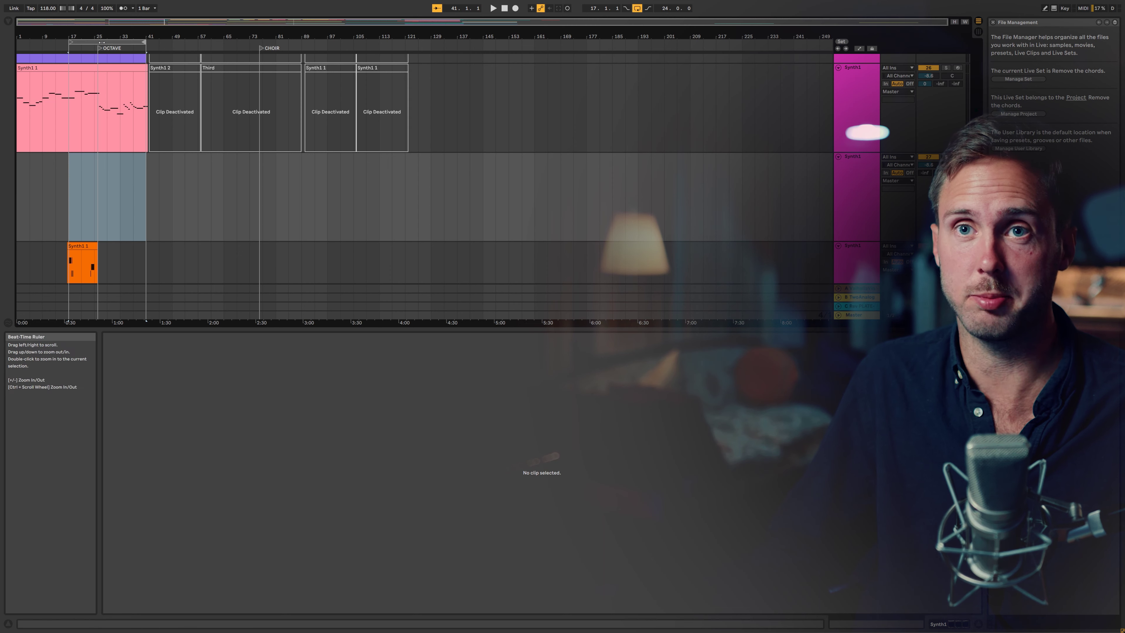
left_click(101, 43)
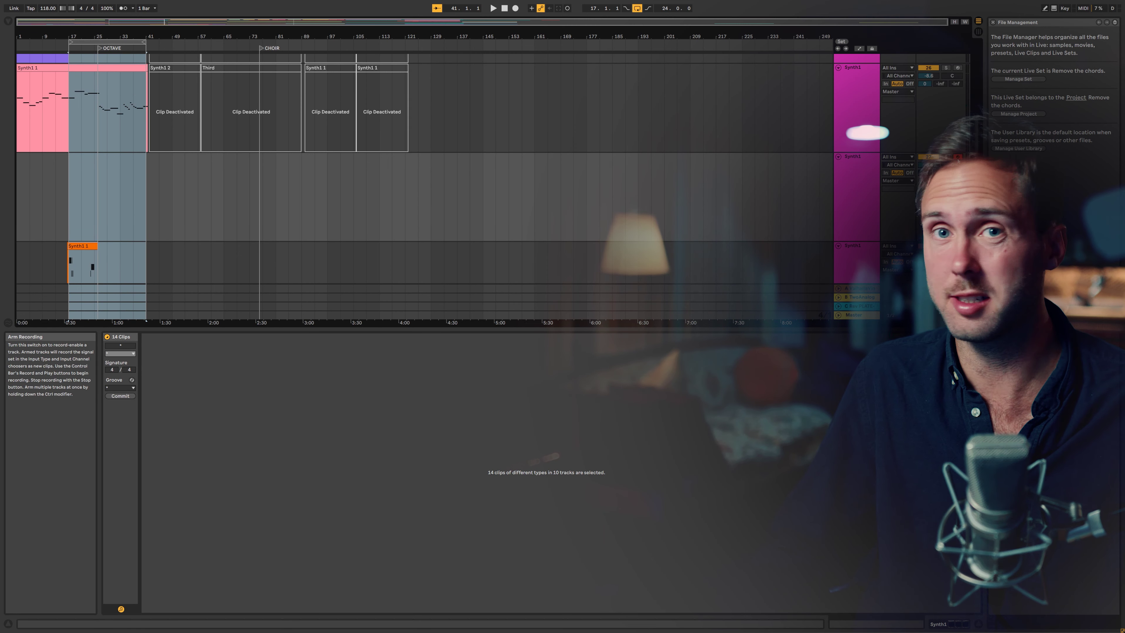
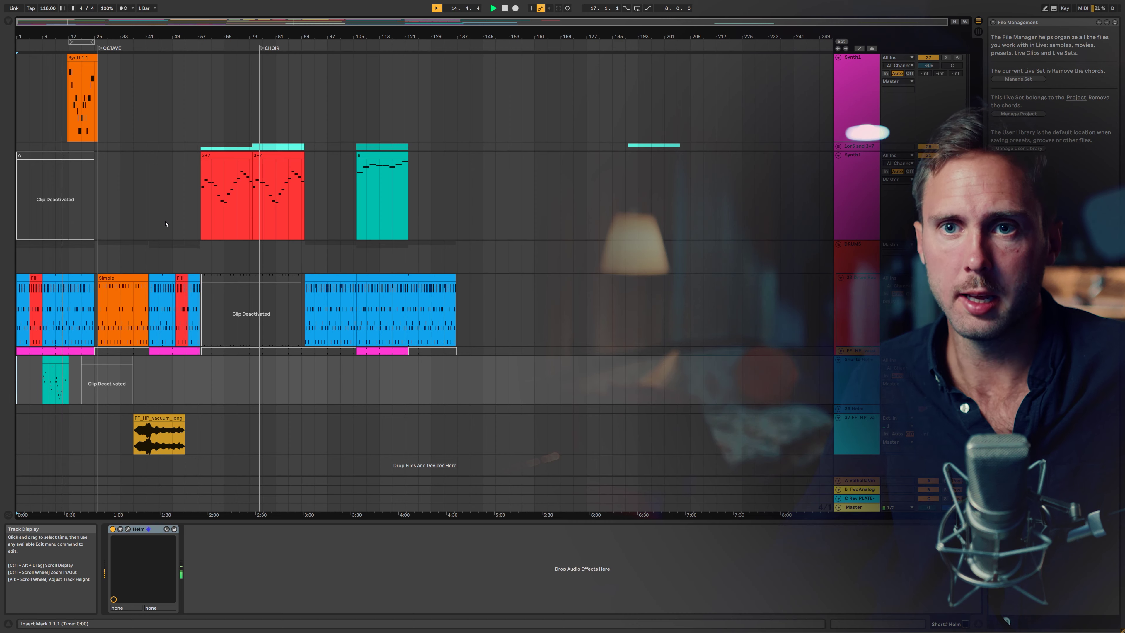
Adjust the C-Rev PLATE-140 sends on the orange clip's Synth1 track and the Short# Helm track during playback.
scroll(165, 223, "up", 3)
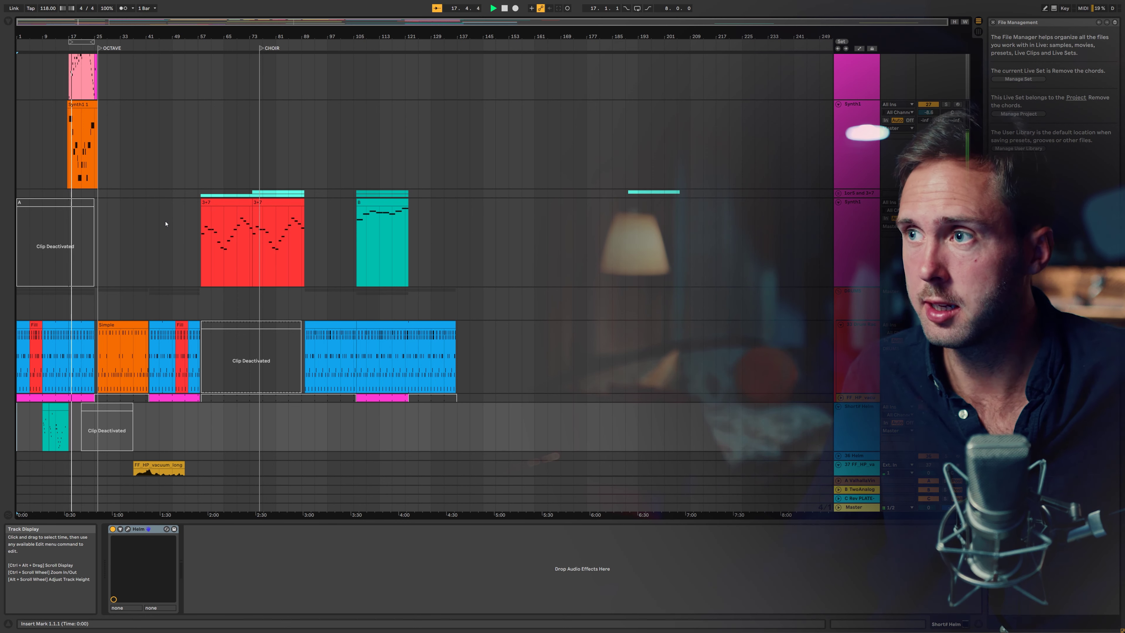
scroll(265, 196, "up", 2)
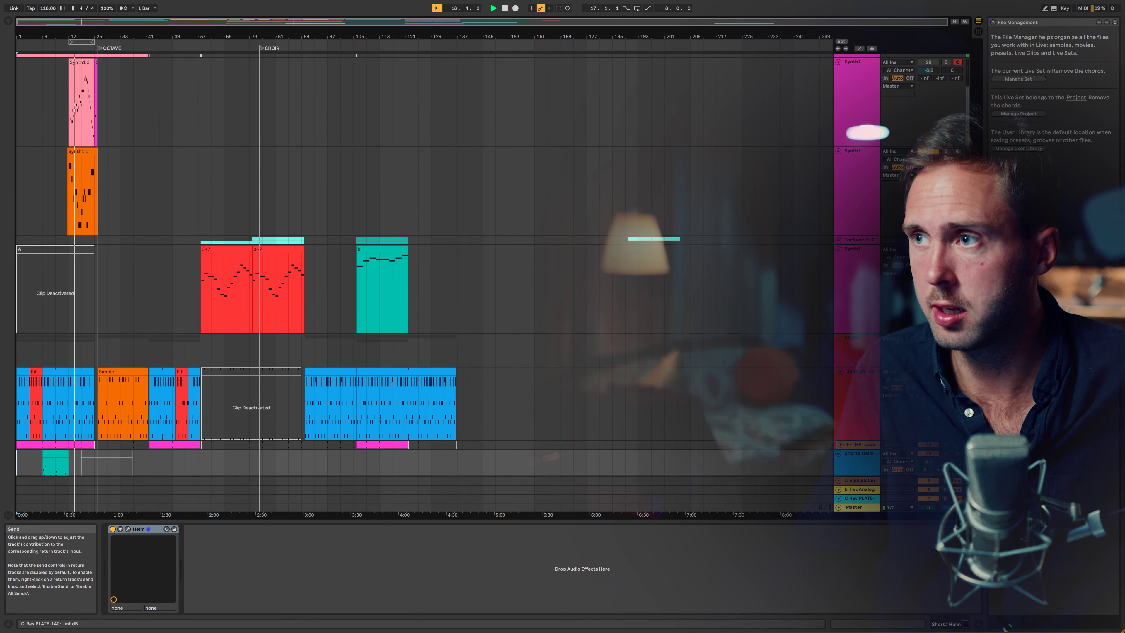
left_click_drag(956, 167, 955, 208)
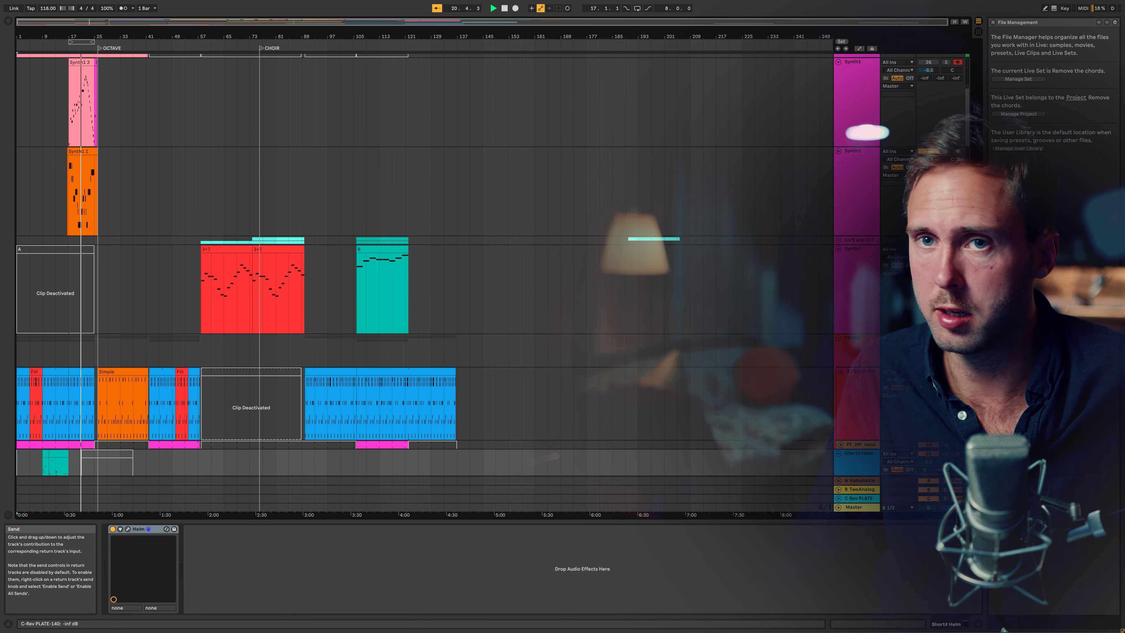
mouse_move(956, 469)
left_mouse_down()
mouse_move(955, 448)
mouse_move(955, 469)
left_mouse_up()
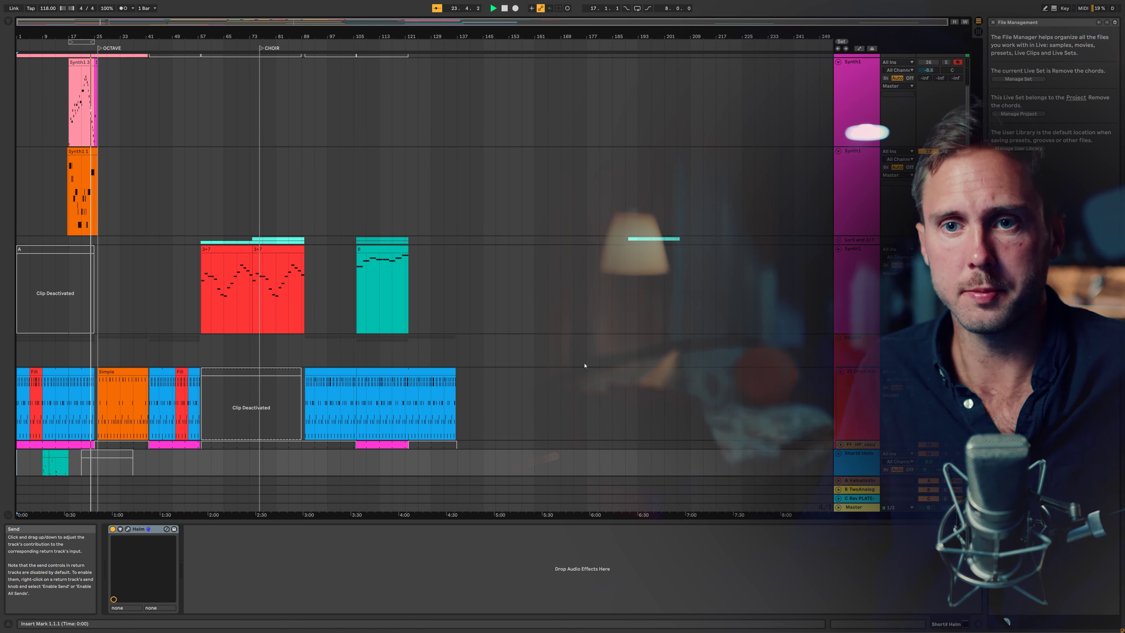
Select the long pink Synth1 1 clip and review the LABS, Bass and Synth1 tracks while the arrangement plays.
scroll(124, 275, "up", 8)
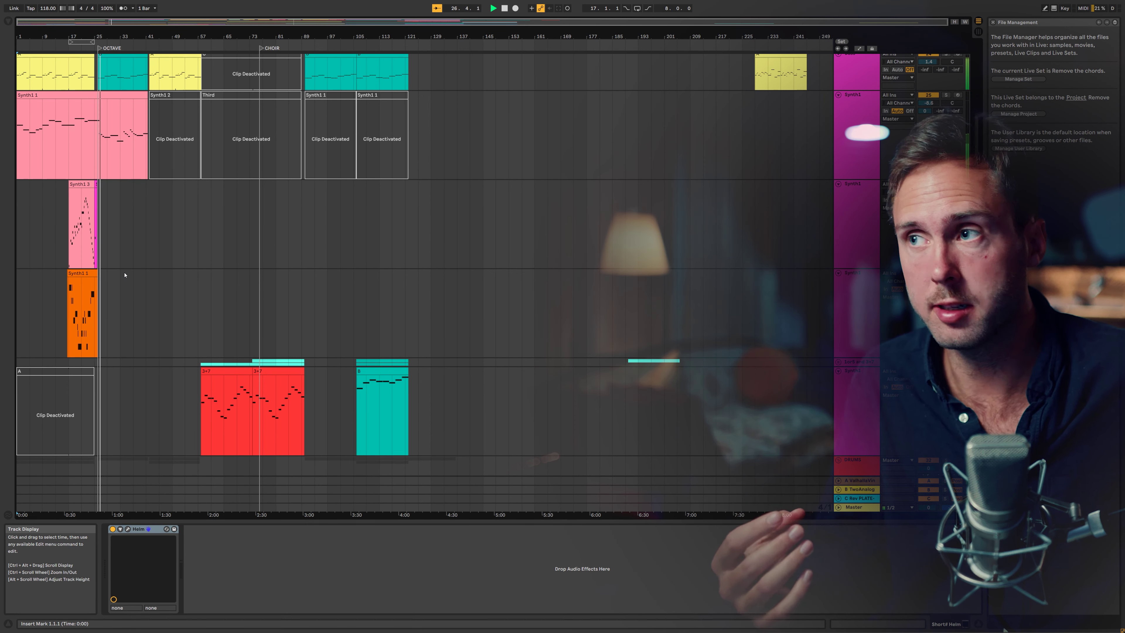
scroll(125, 243, "up", 4)
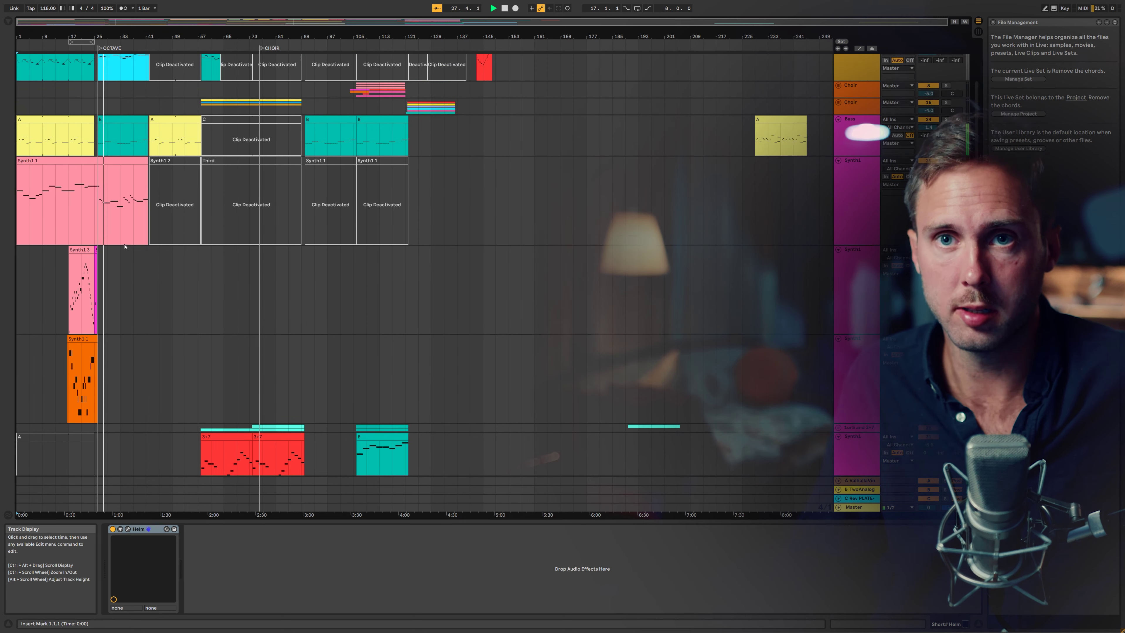
left_click(120, 159)
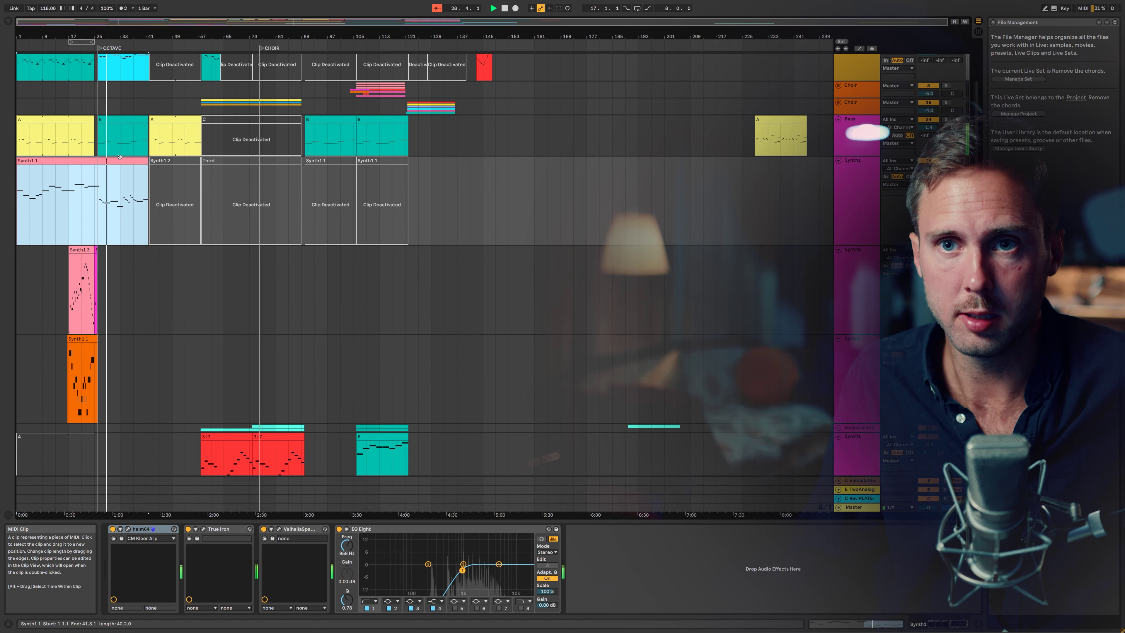
scroll(124, 177, "up", 3)
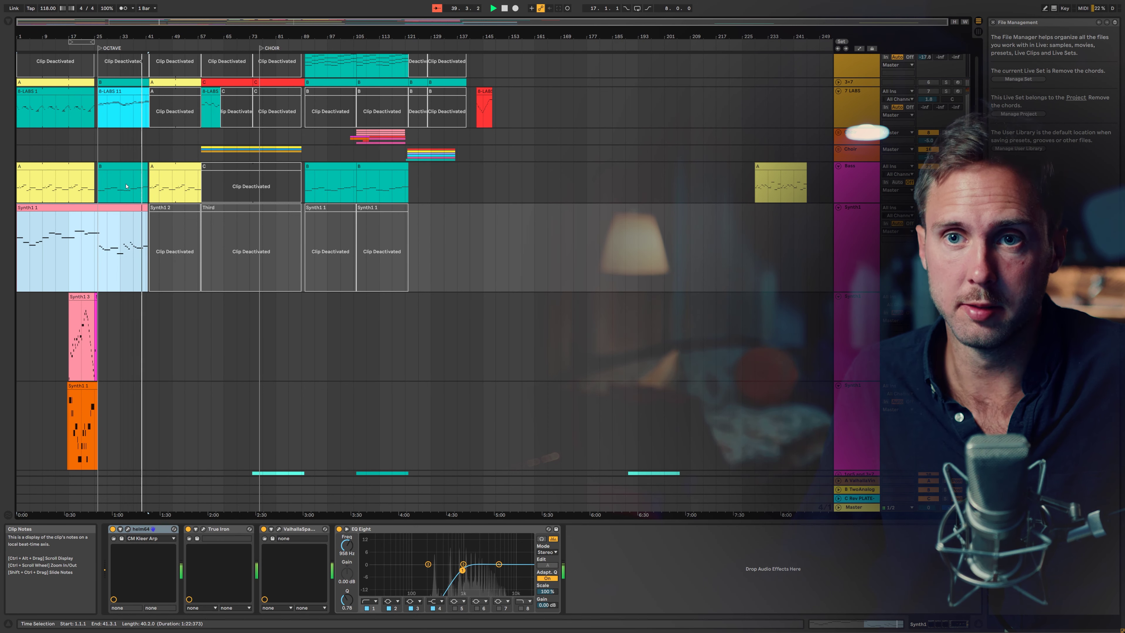
scroll(143, 217, "down", 3)
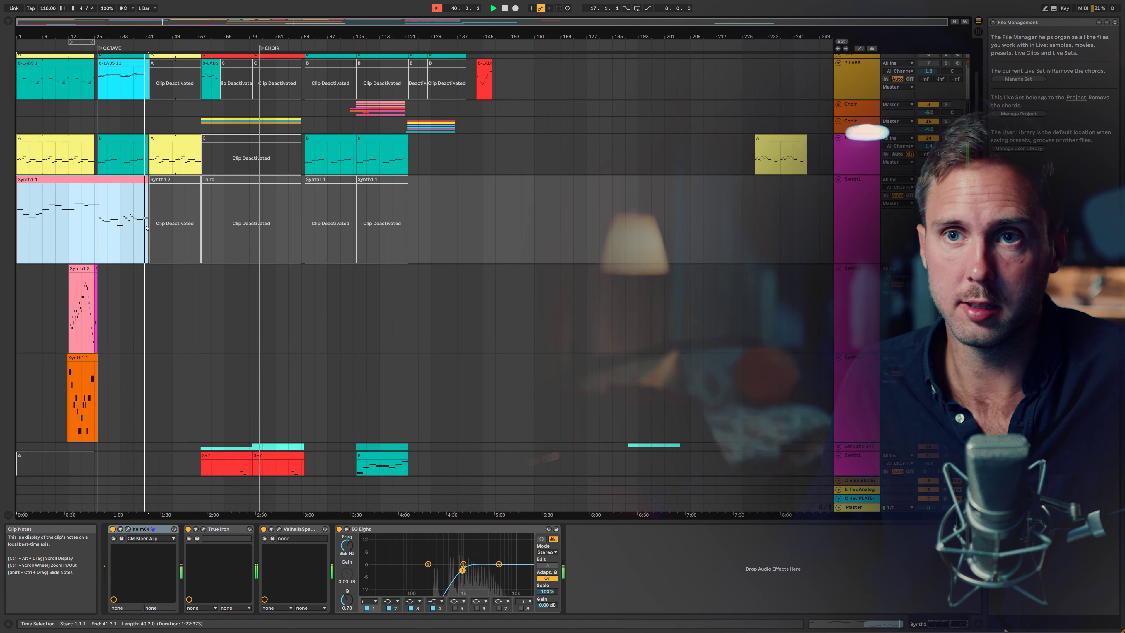
scroll(146, 225, "up", 5)
scroll(146, 225, "up", 1)
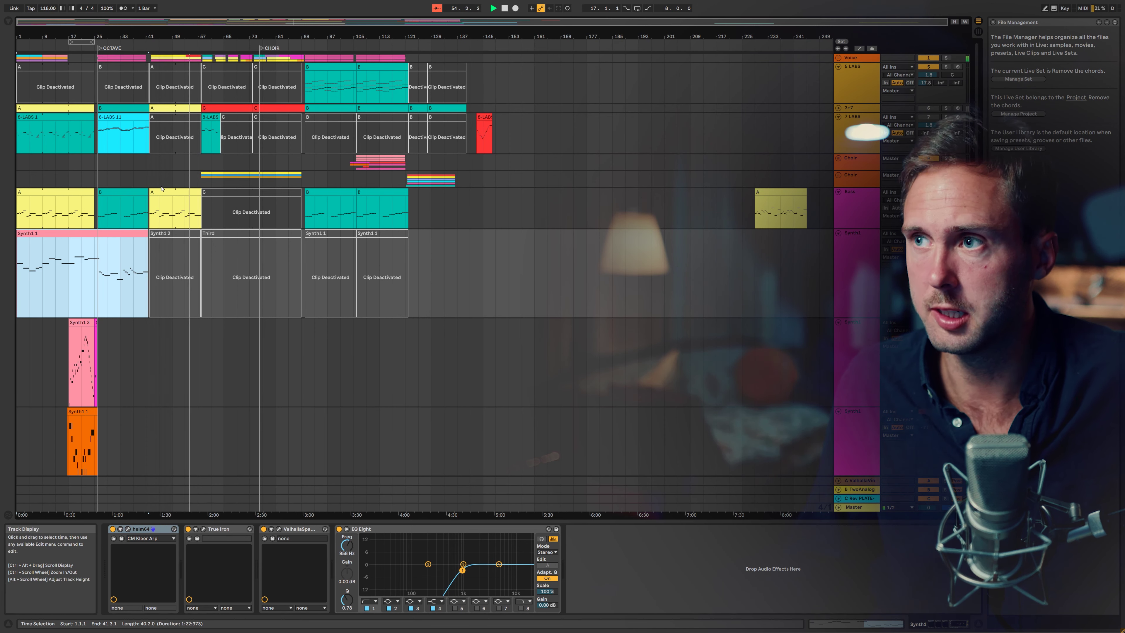
Fold the two Synth1 tracks holding the short pink and orange clips.
scroll(162, 188, "down", 3)
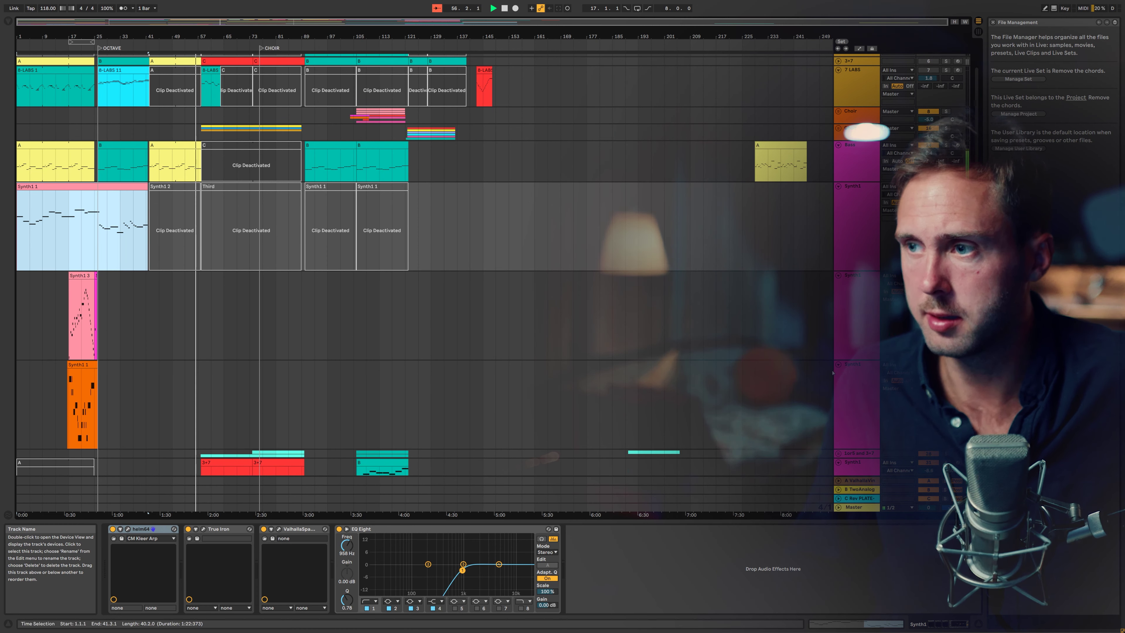
left_click(839, 365)
left_click(839, 275)
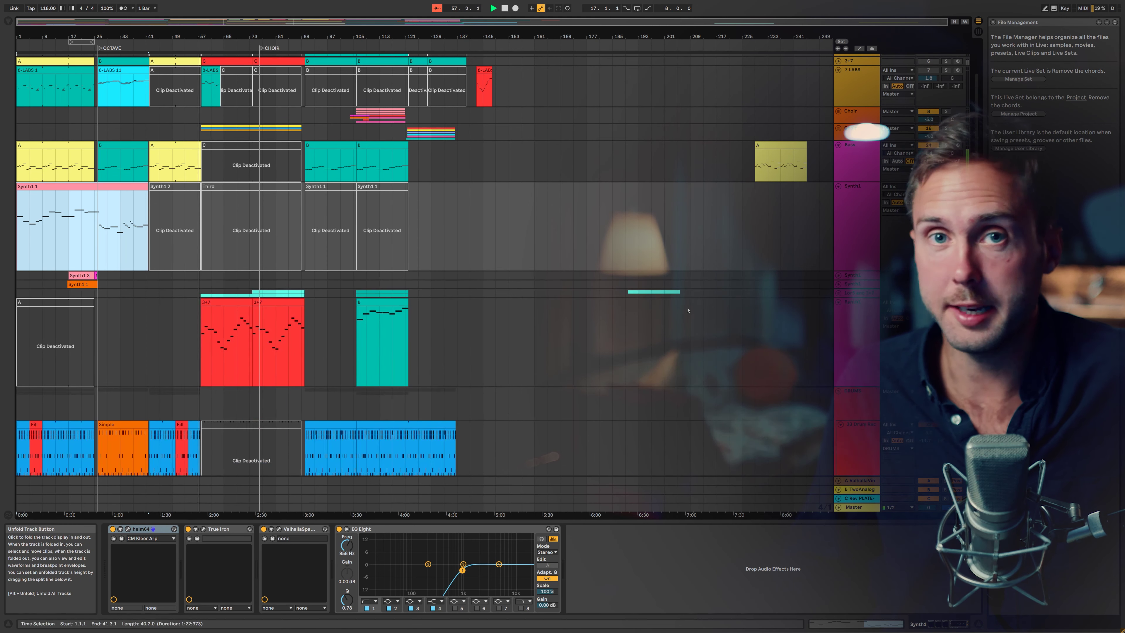
Unfold the 1or5 and 3+7 group and examine its Root+Fith and 3+7 clips during playback.
scroll(589, 326, "up", 2)
scroll(488, 343, "up", 1)
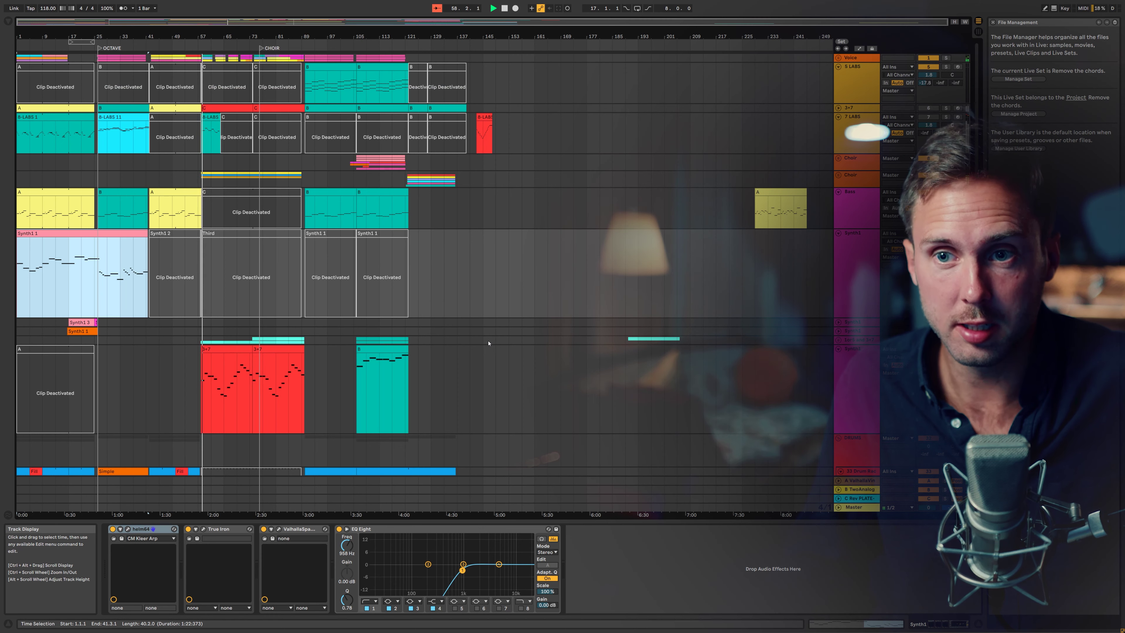
scroll(489, 343, "down", 2)
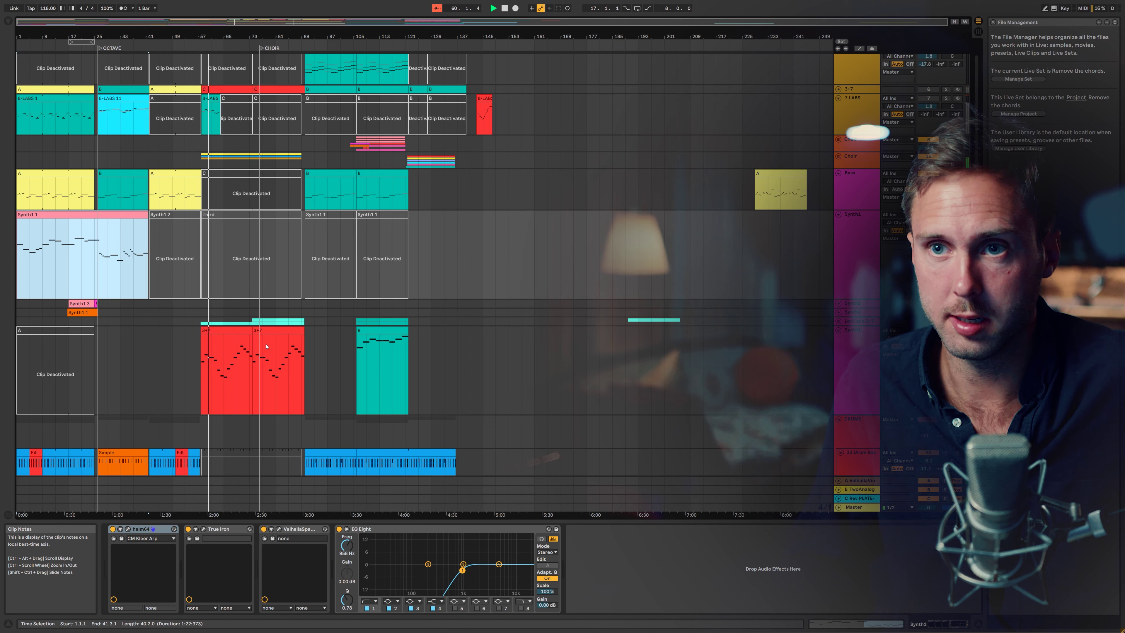
scroll(273, 341, "down", 2)
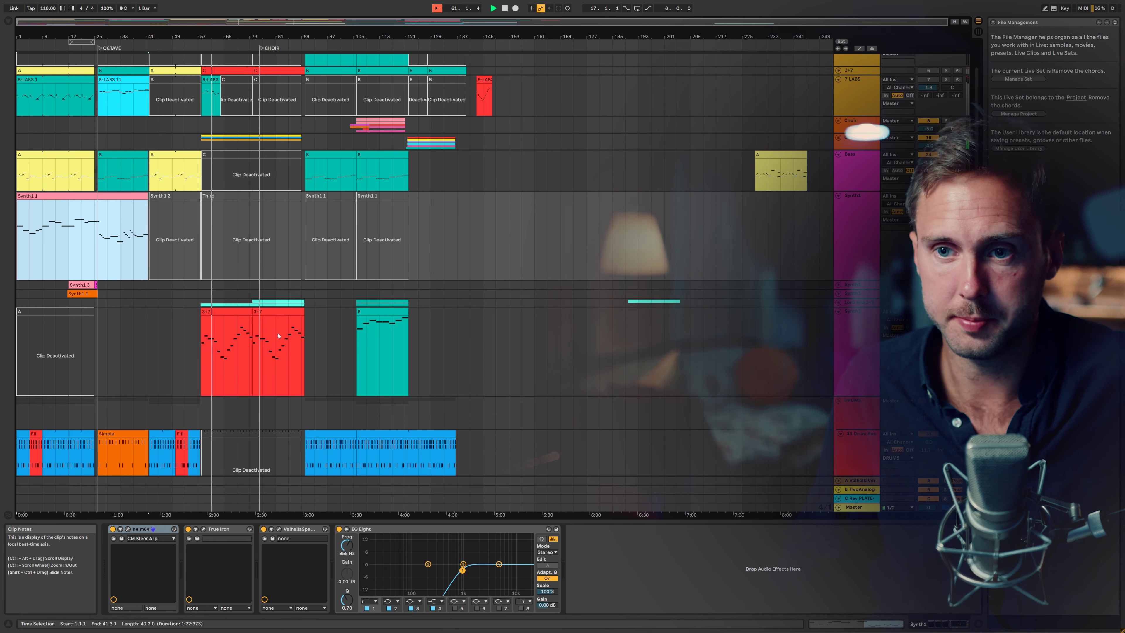
scroll(280, 337, "down", 1)
scroll(282, 336, "up", 2)
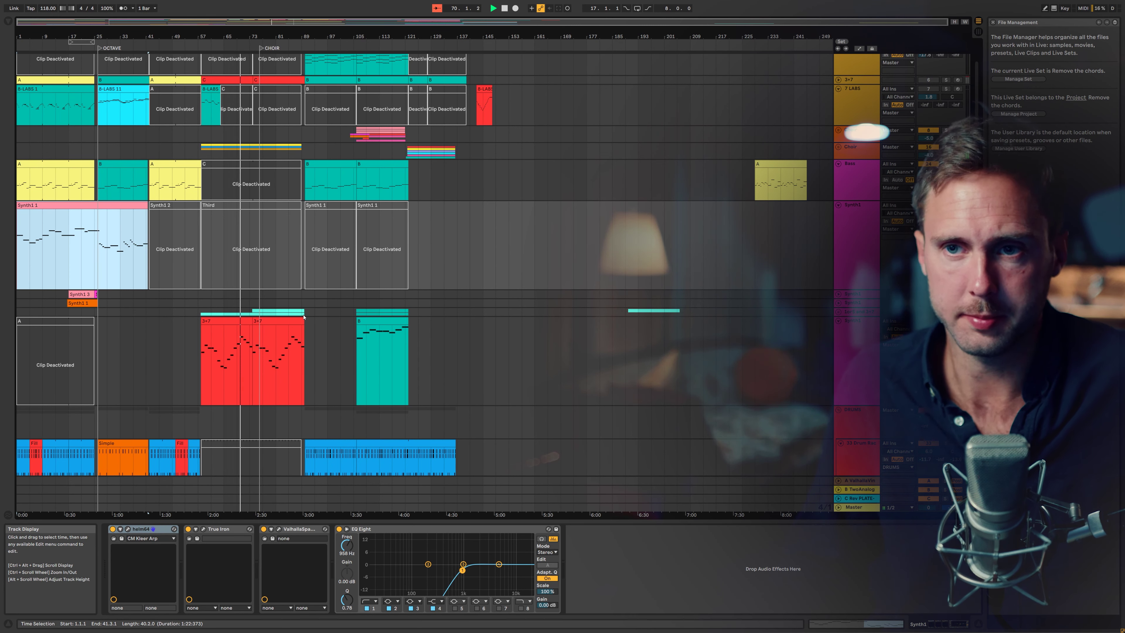
left_click(858, 312)
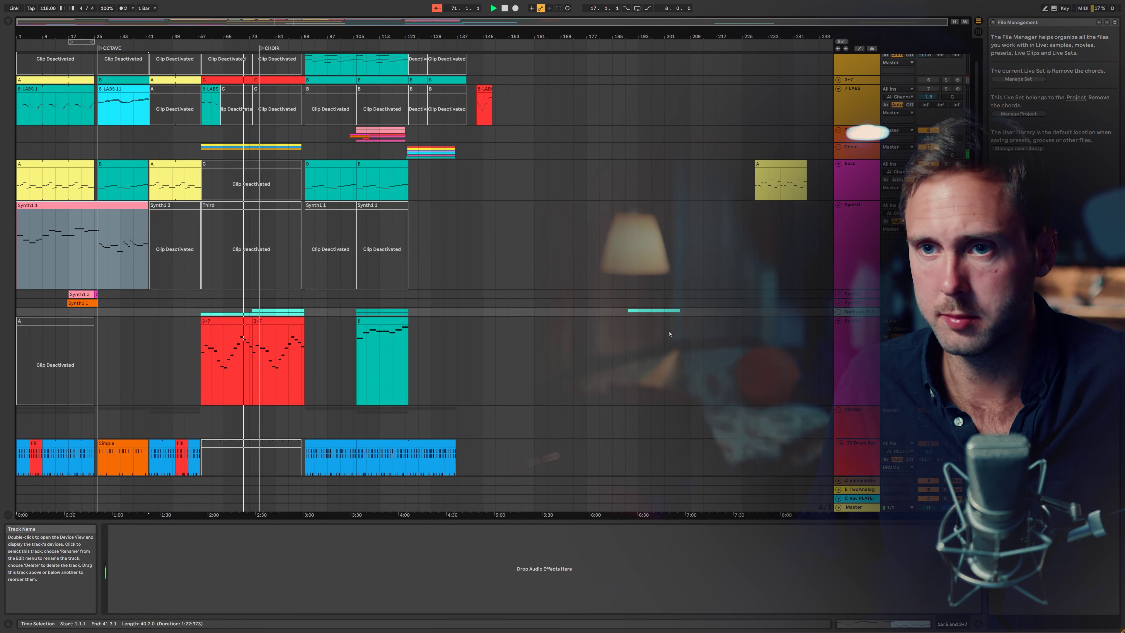
left_click(838, 312)
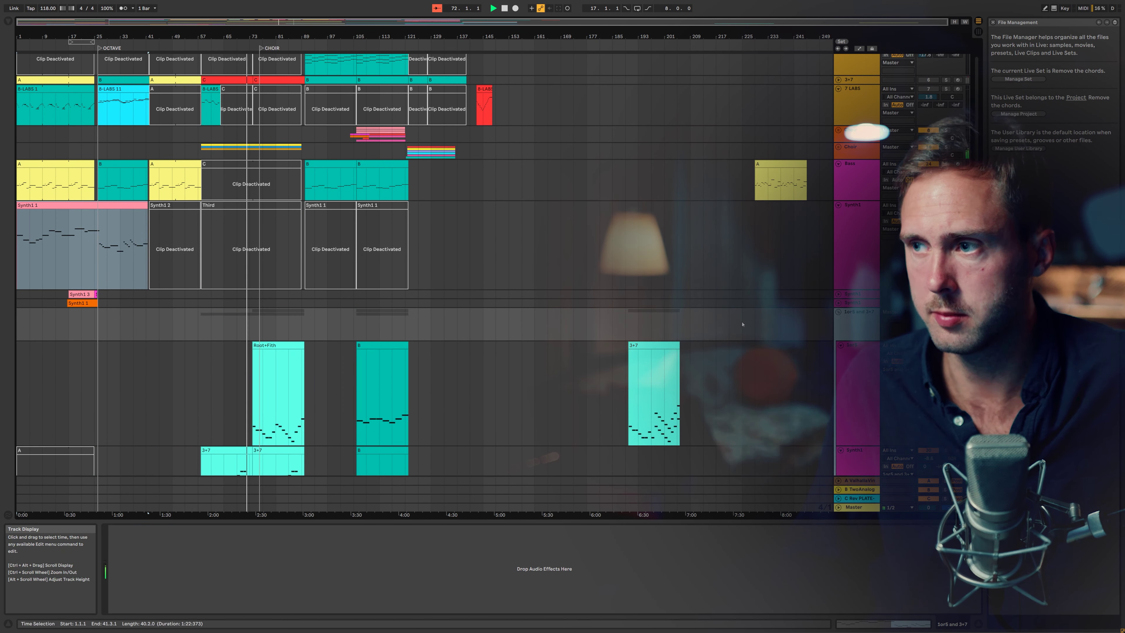
scroll(690, 325, "down", 3)
scroll(677, 317, "down", 2)
scroll(662, 308, "up", 3)
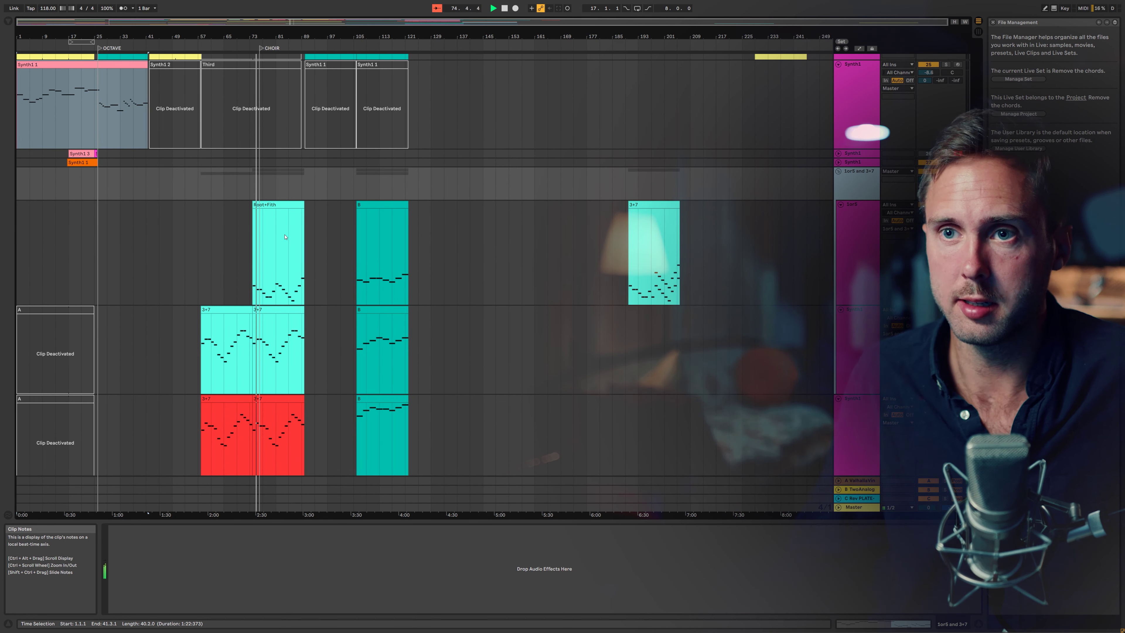
scroll(284, 237, "up", 1)
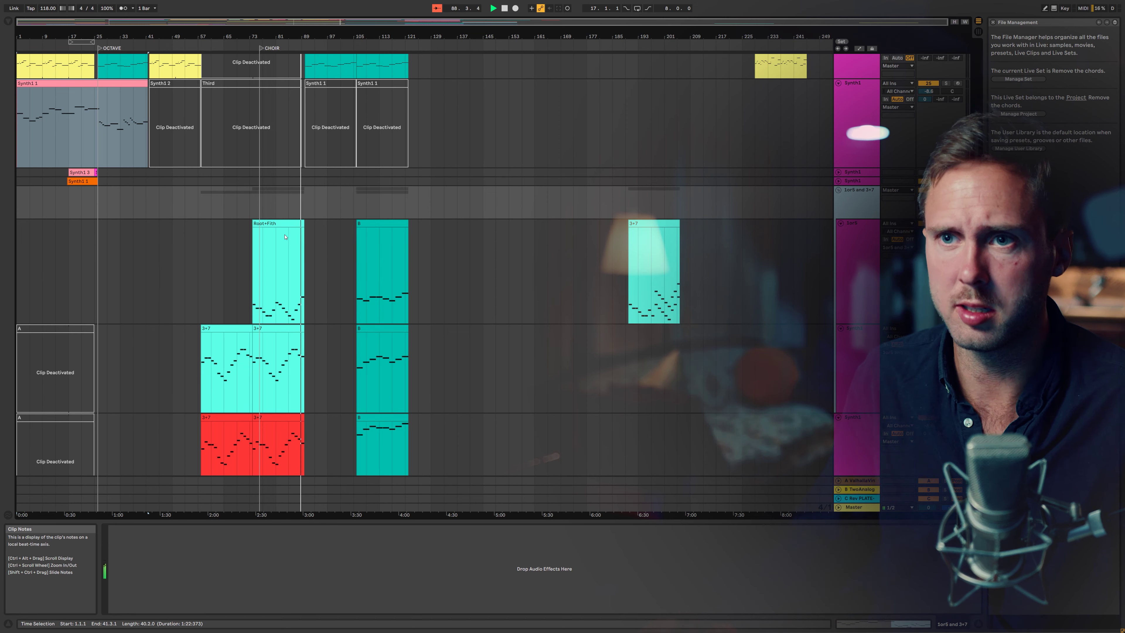
Open the drum rack track's devices inside the DRUMS group and inspect its EQ Eight effects during playback.
scroll(477, 201, "up", 5)
scroll(510, 206, "down", 10)
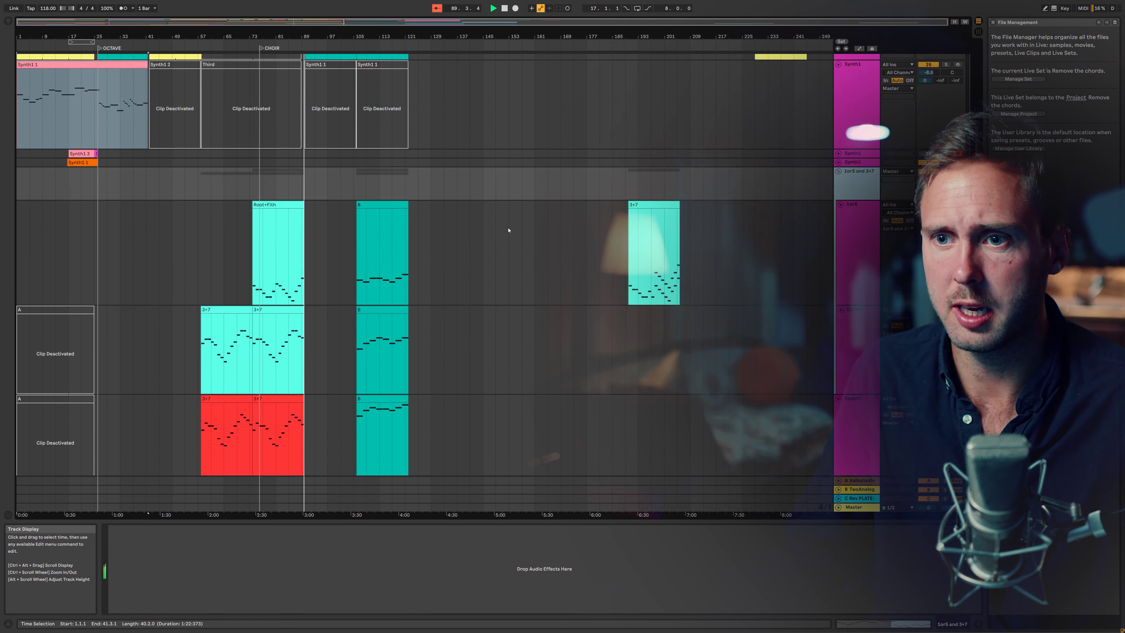
left_click(864, 247)
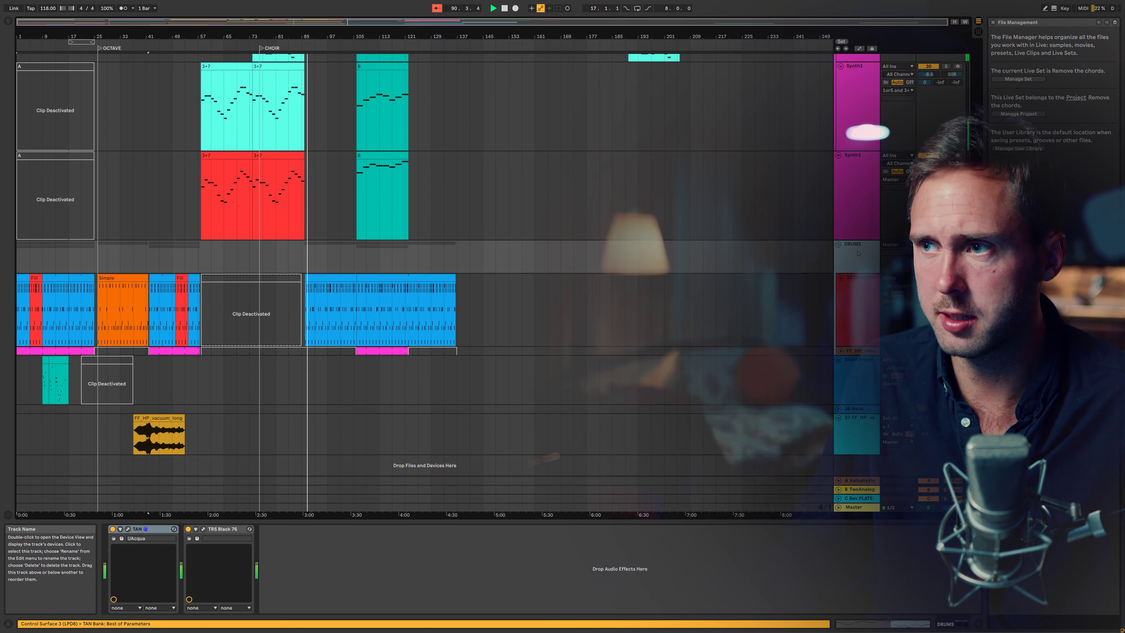
left_click(864, 278)
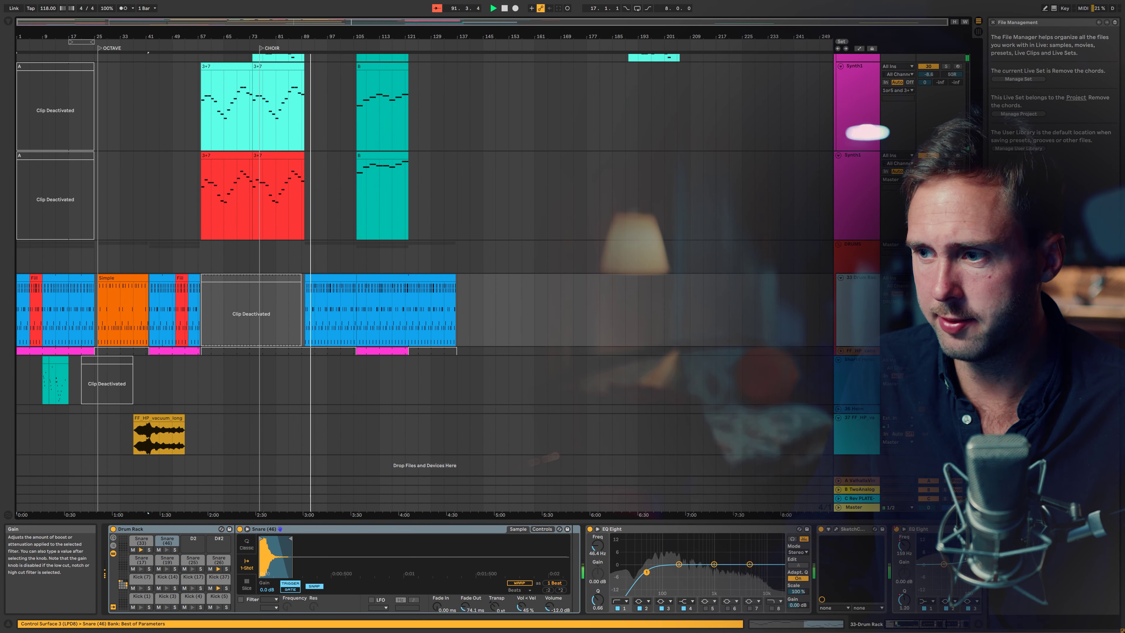
scroll(683, 557, "right", 5)
left_click_drag(682, 556, 724, 568)
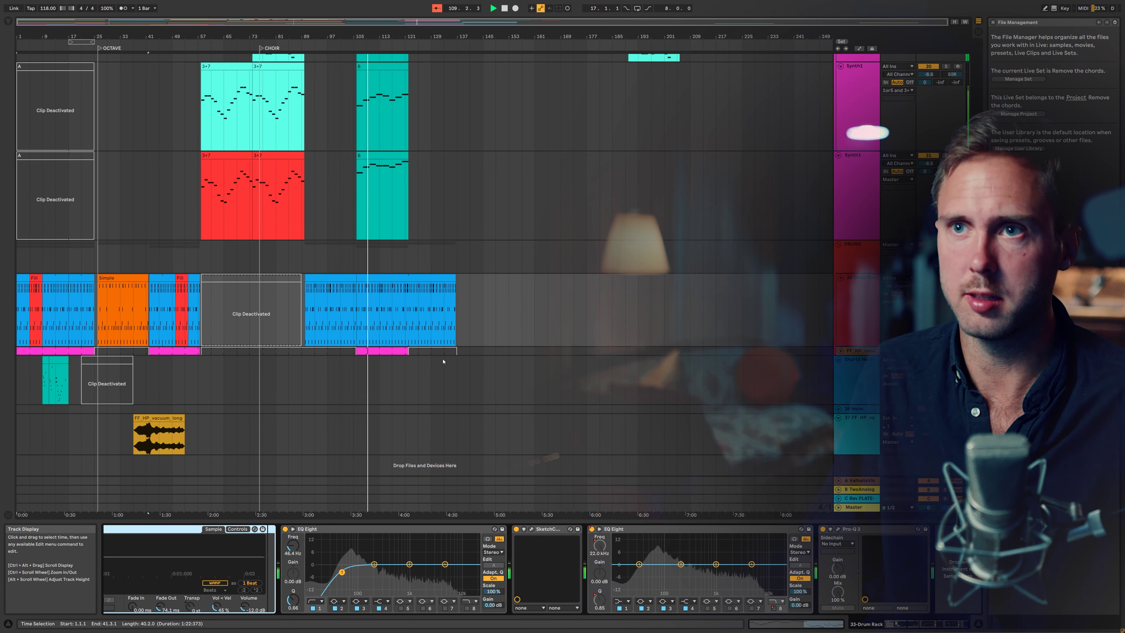
Review the drum, 1or5 and 3+7, Synth1, Bass and LABS tracks around the closing section while the arrangement plays.
scroll(439, 351, "up", 8)
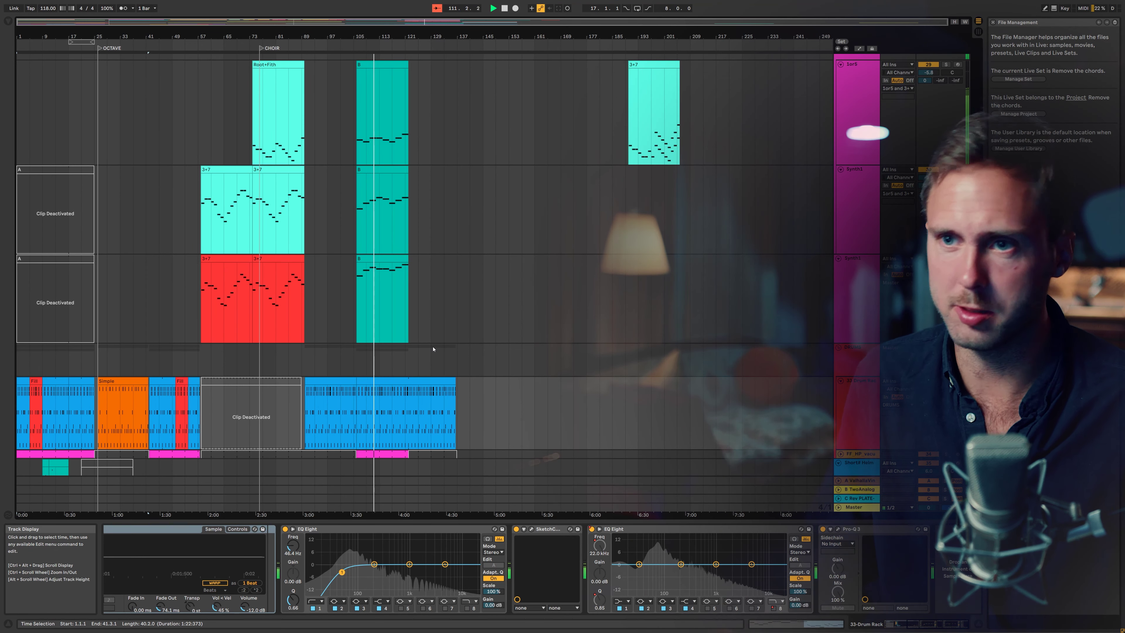
scroll(433, 349, "up", 12)
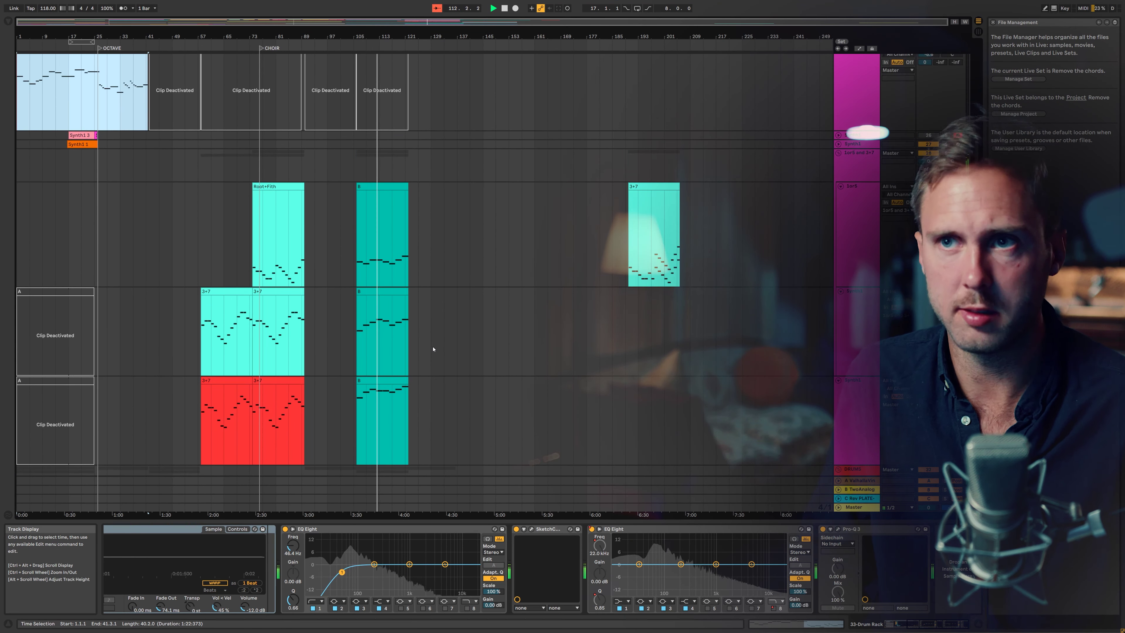
scroll(433, 349, "up", 8)
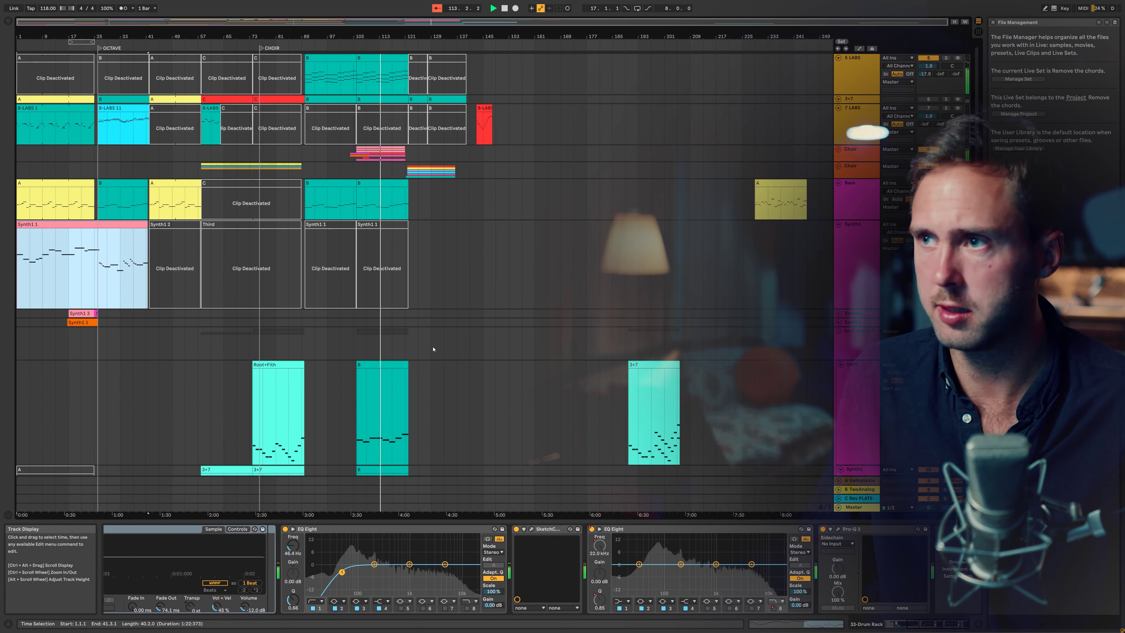
scroll(433, 349, "down", 15)
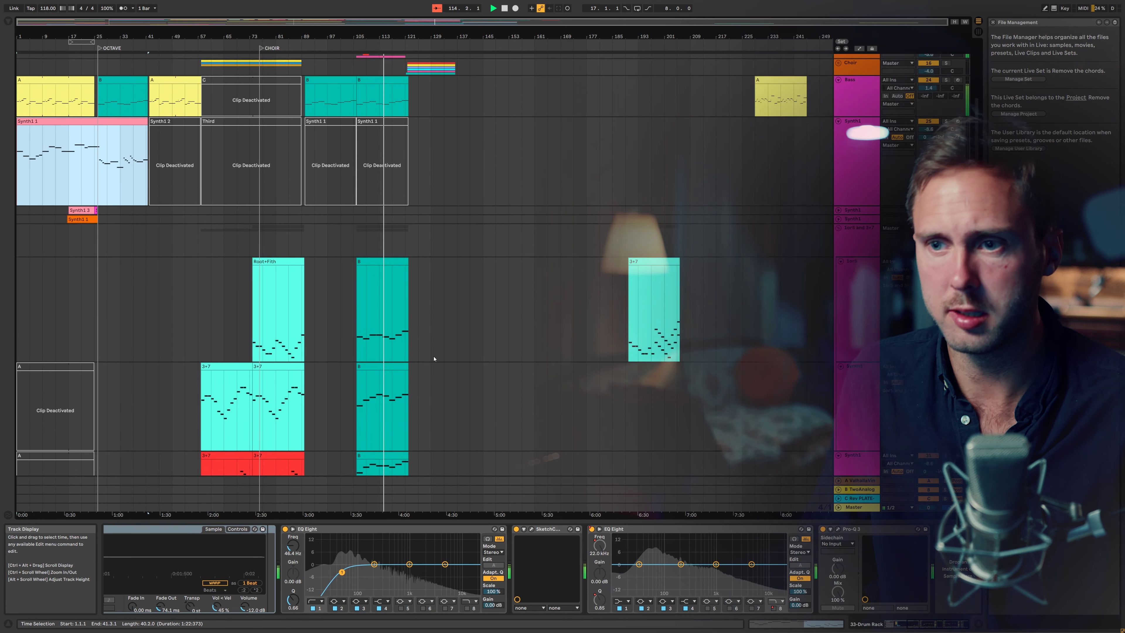
scroll(440, 360, "down", 10)
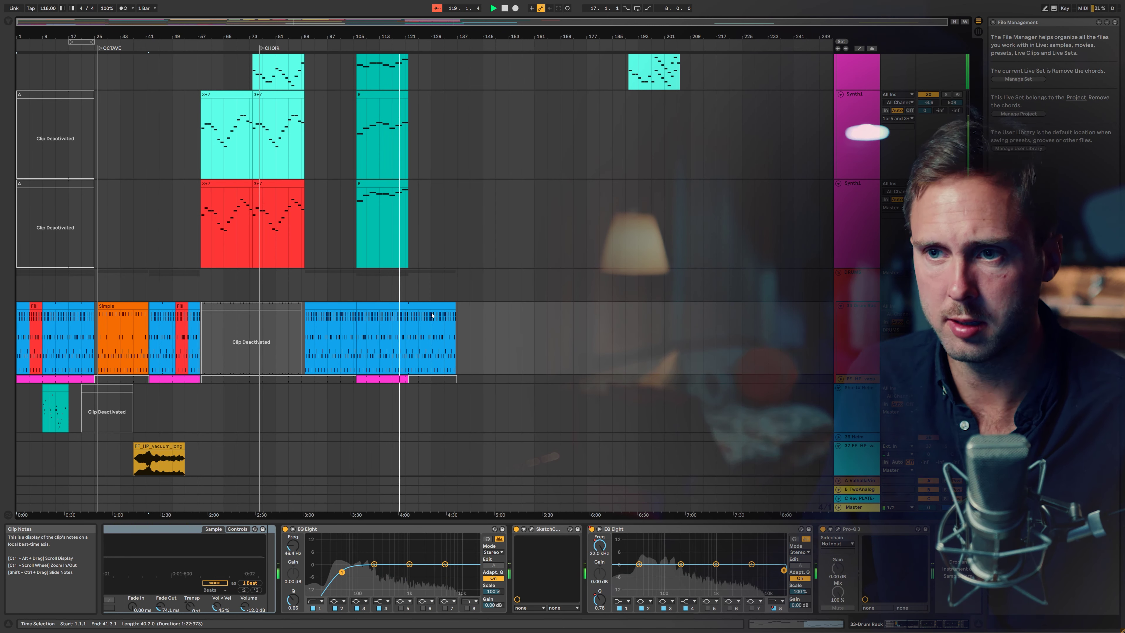
scroll(432, 316, "up", 5)
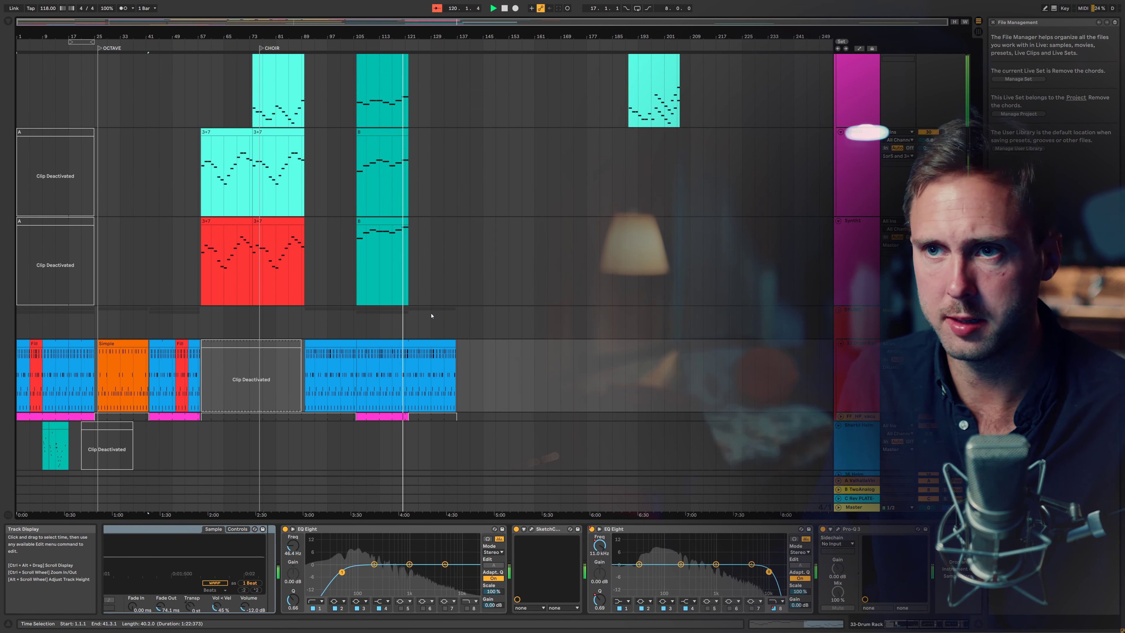
scroll(432, 325, "up", 8)
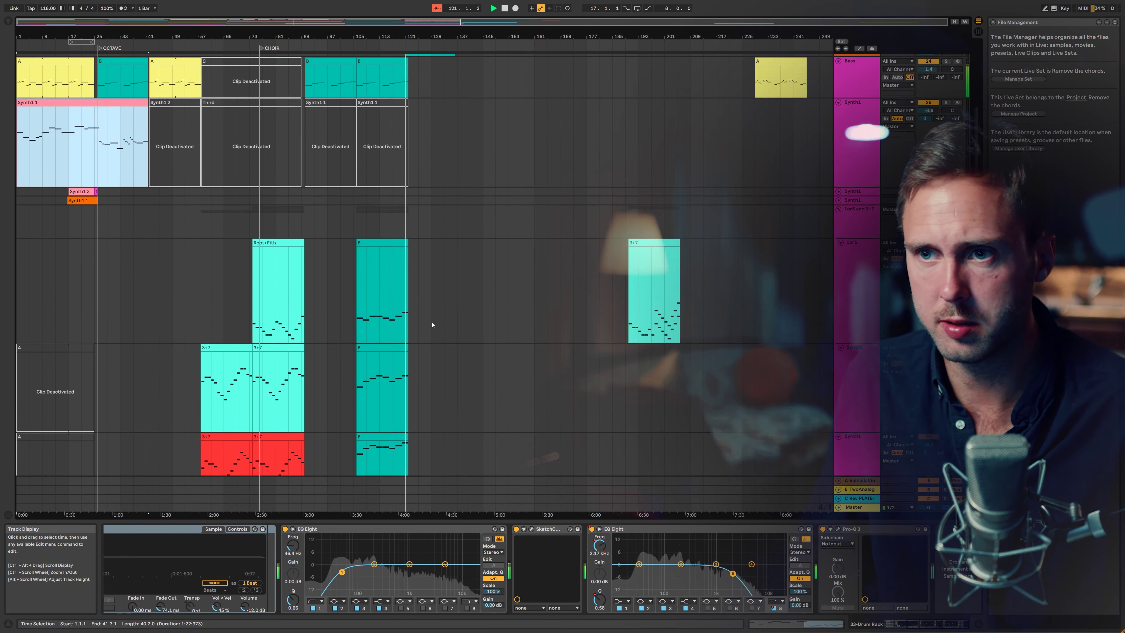